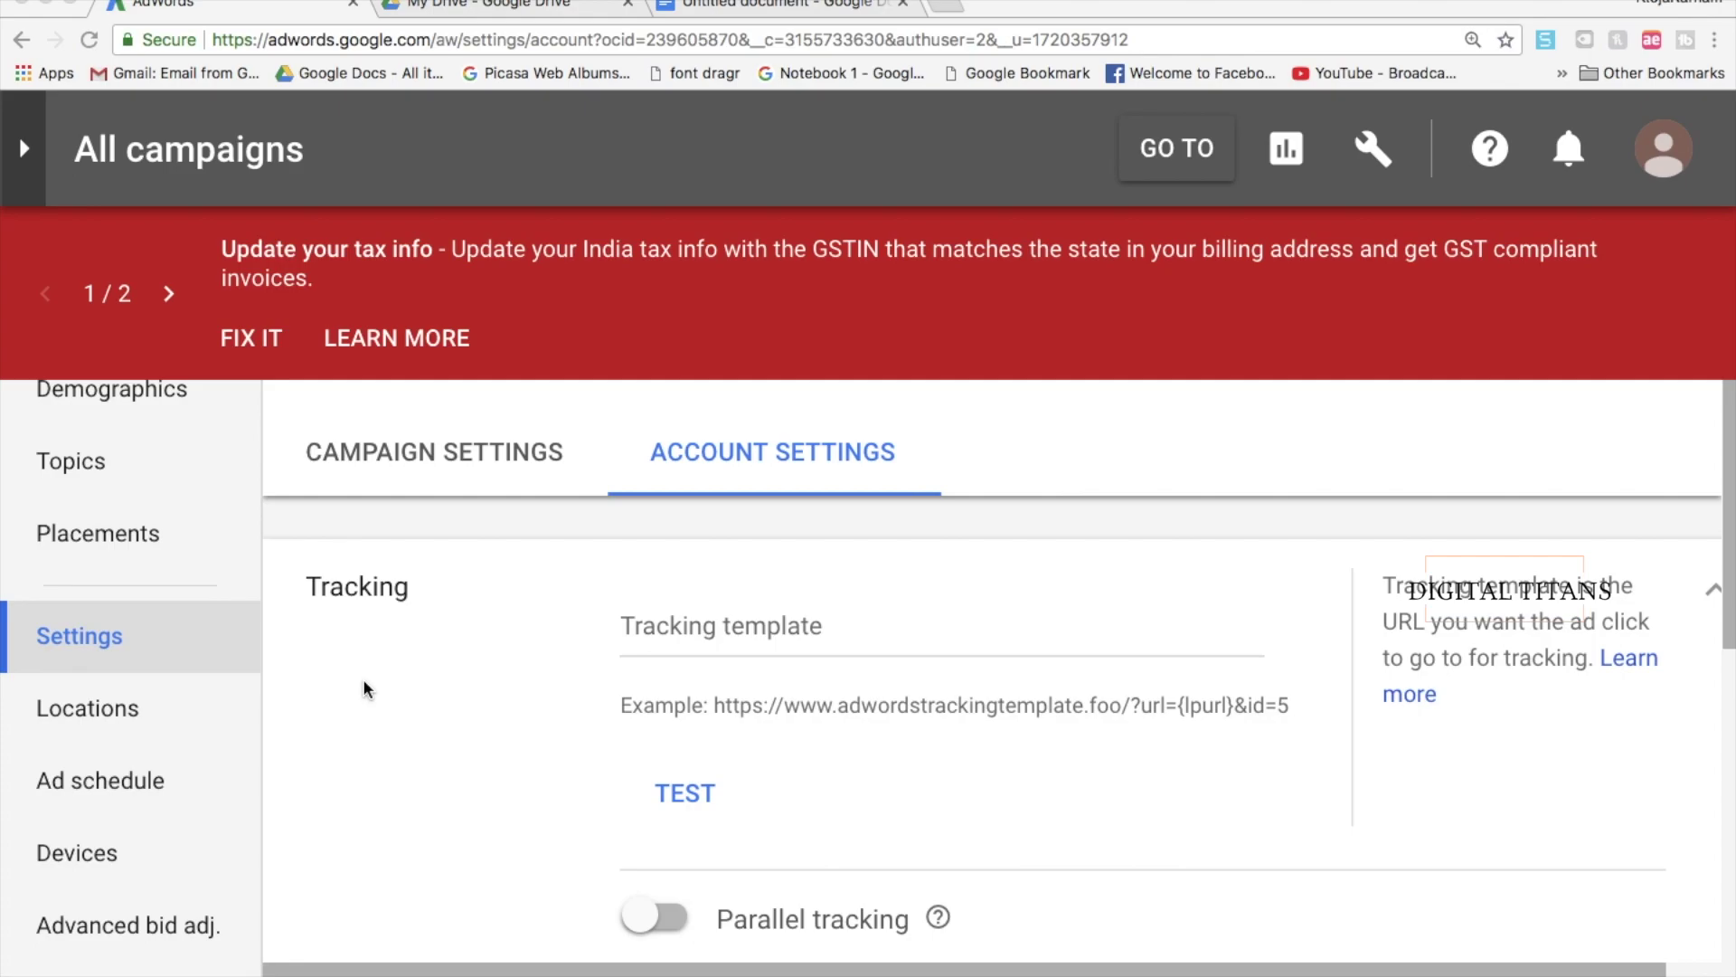
Step: Switch to the Google Docs document and correct the misspelled campaign parameter in the {lpurl} string to utm_campaign
left_click(715, 16)
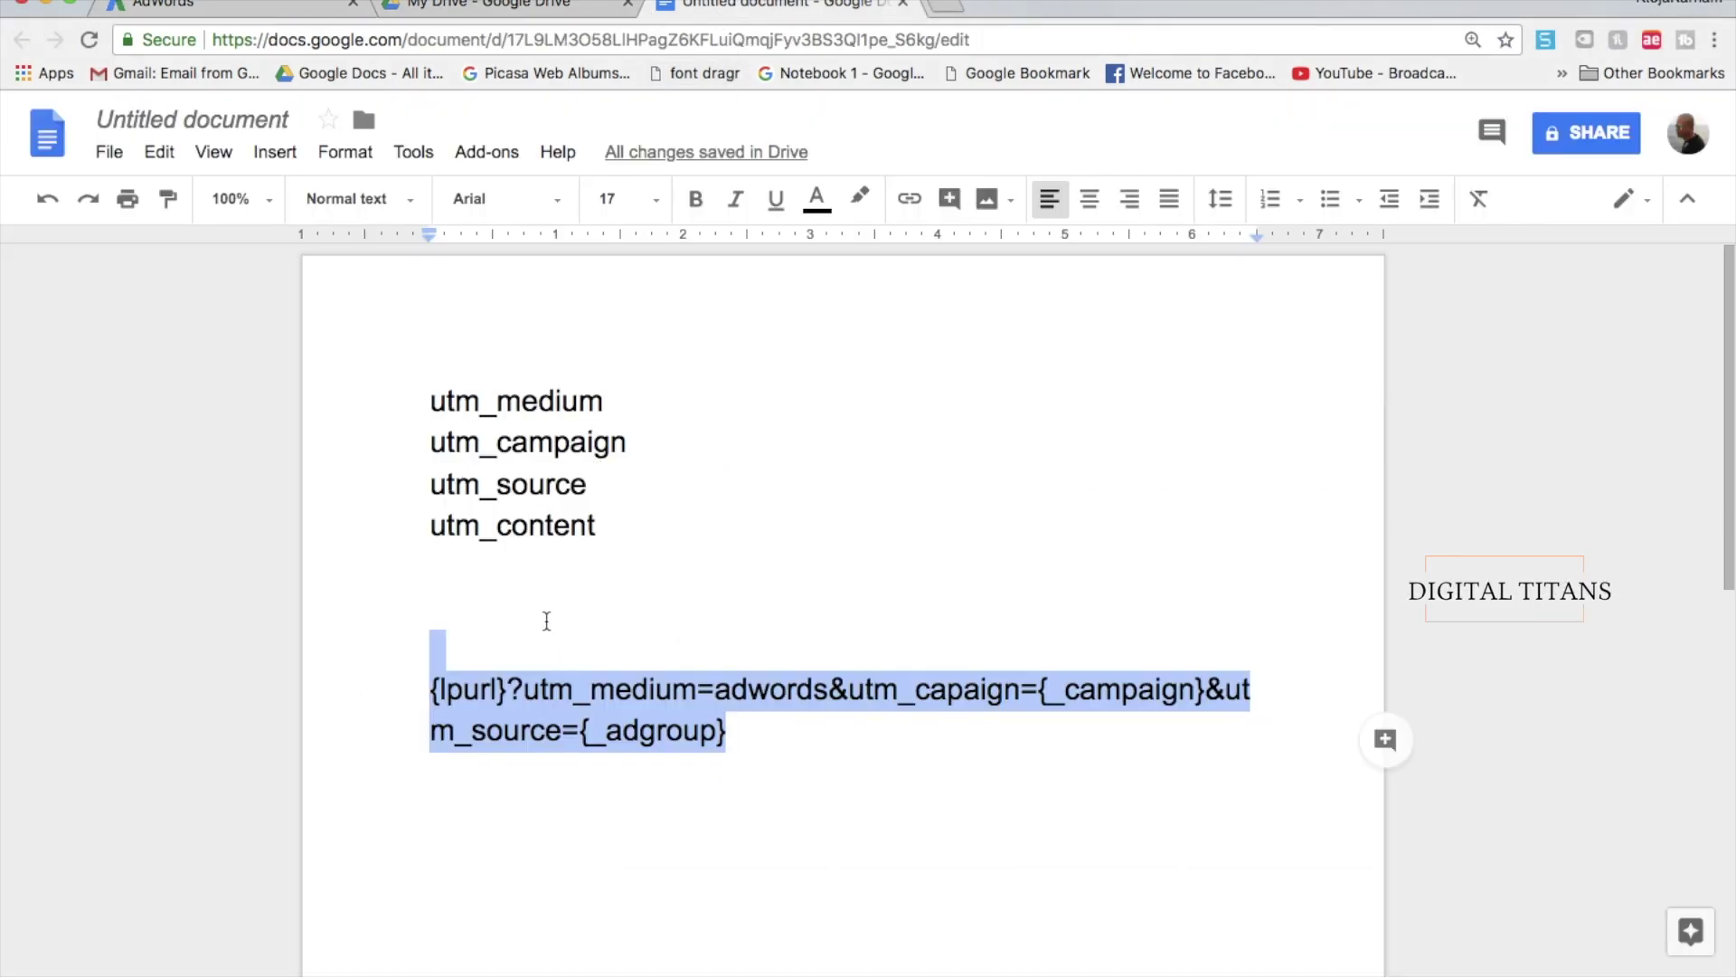
left_click(547, 621)
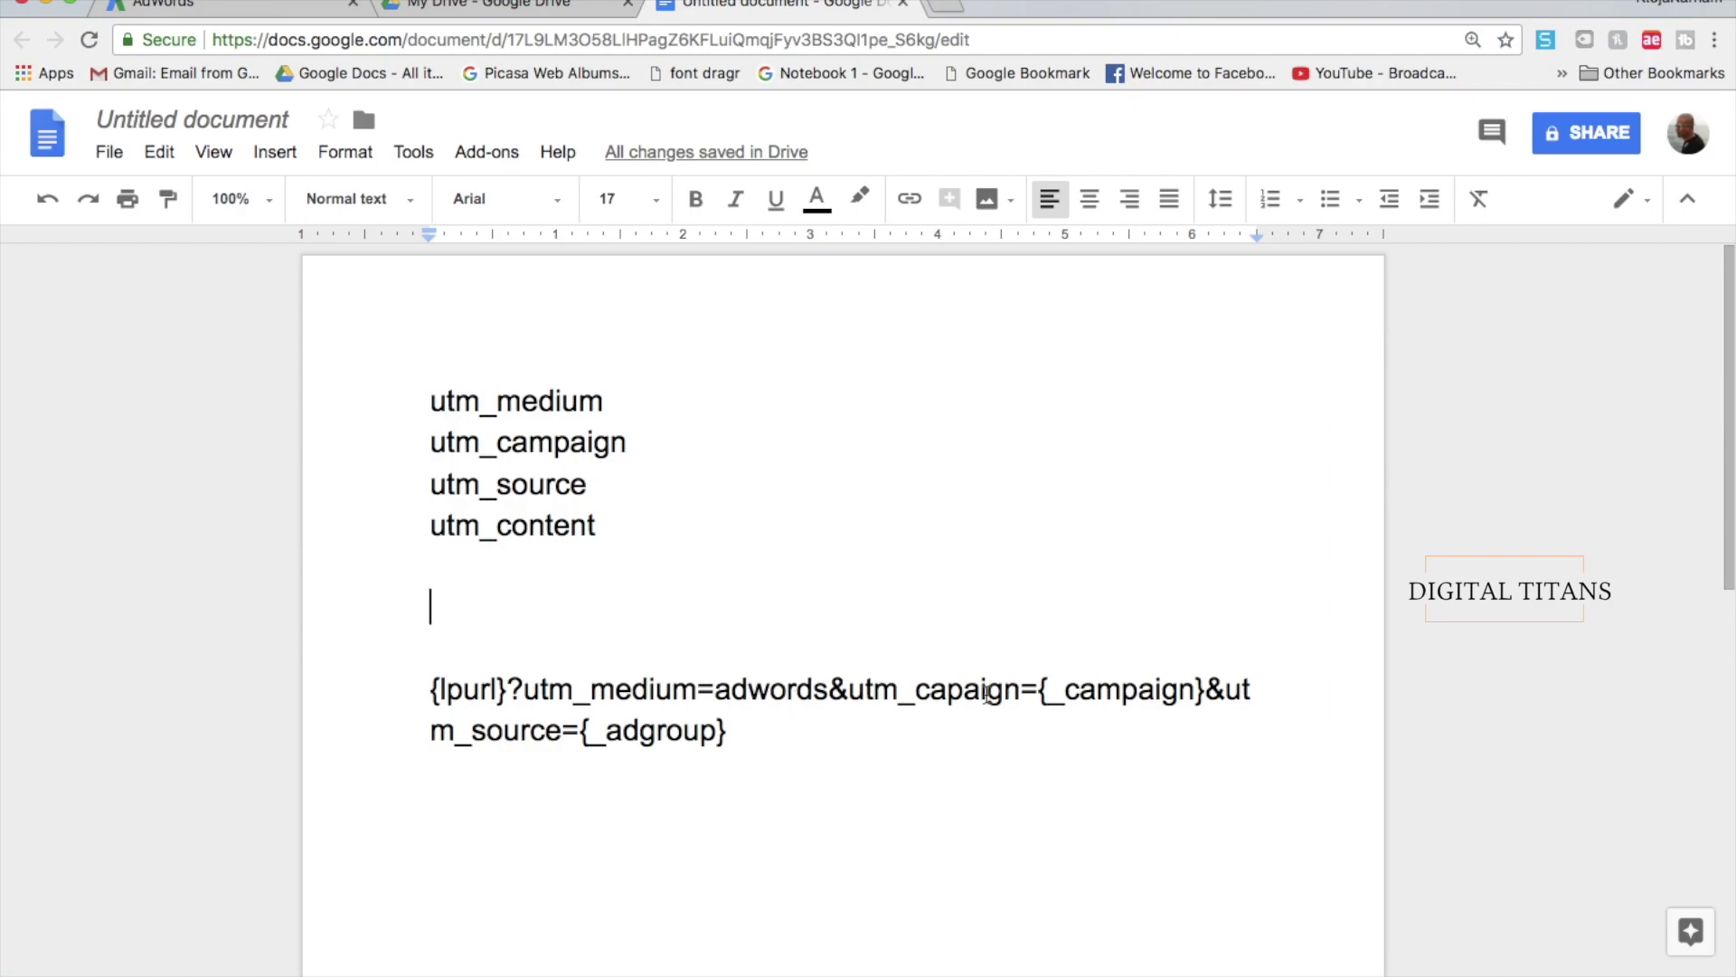
left_click(949, 690)
type("m")
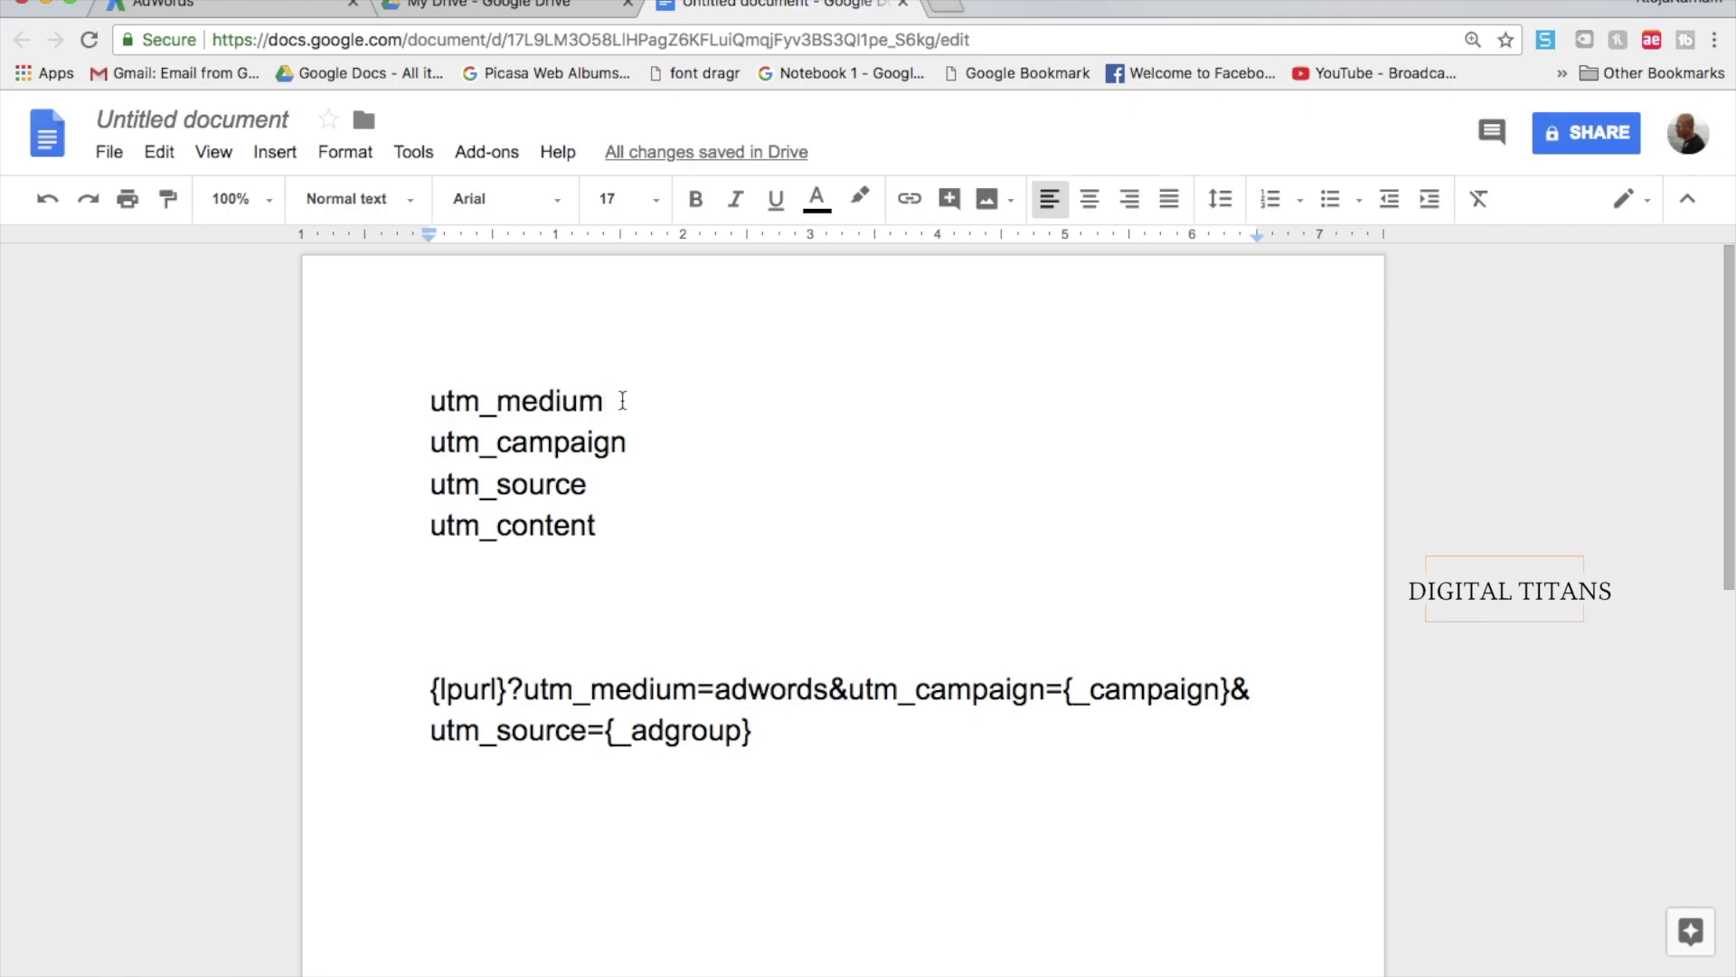
Step: Search the web for "adwords helpcenter" in a new browser tab and open the AdWords Help site
key("super+t")
type("a")
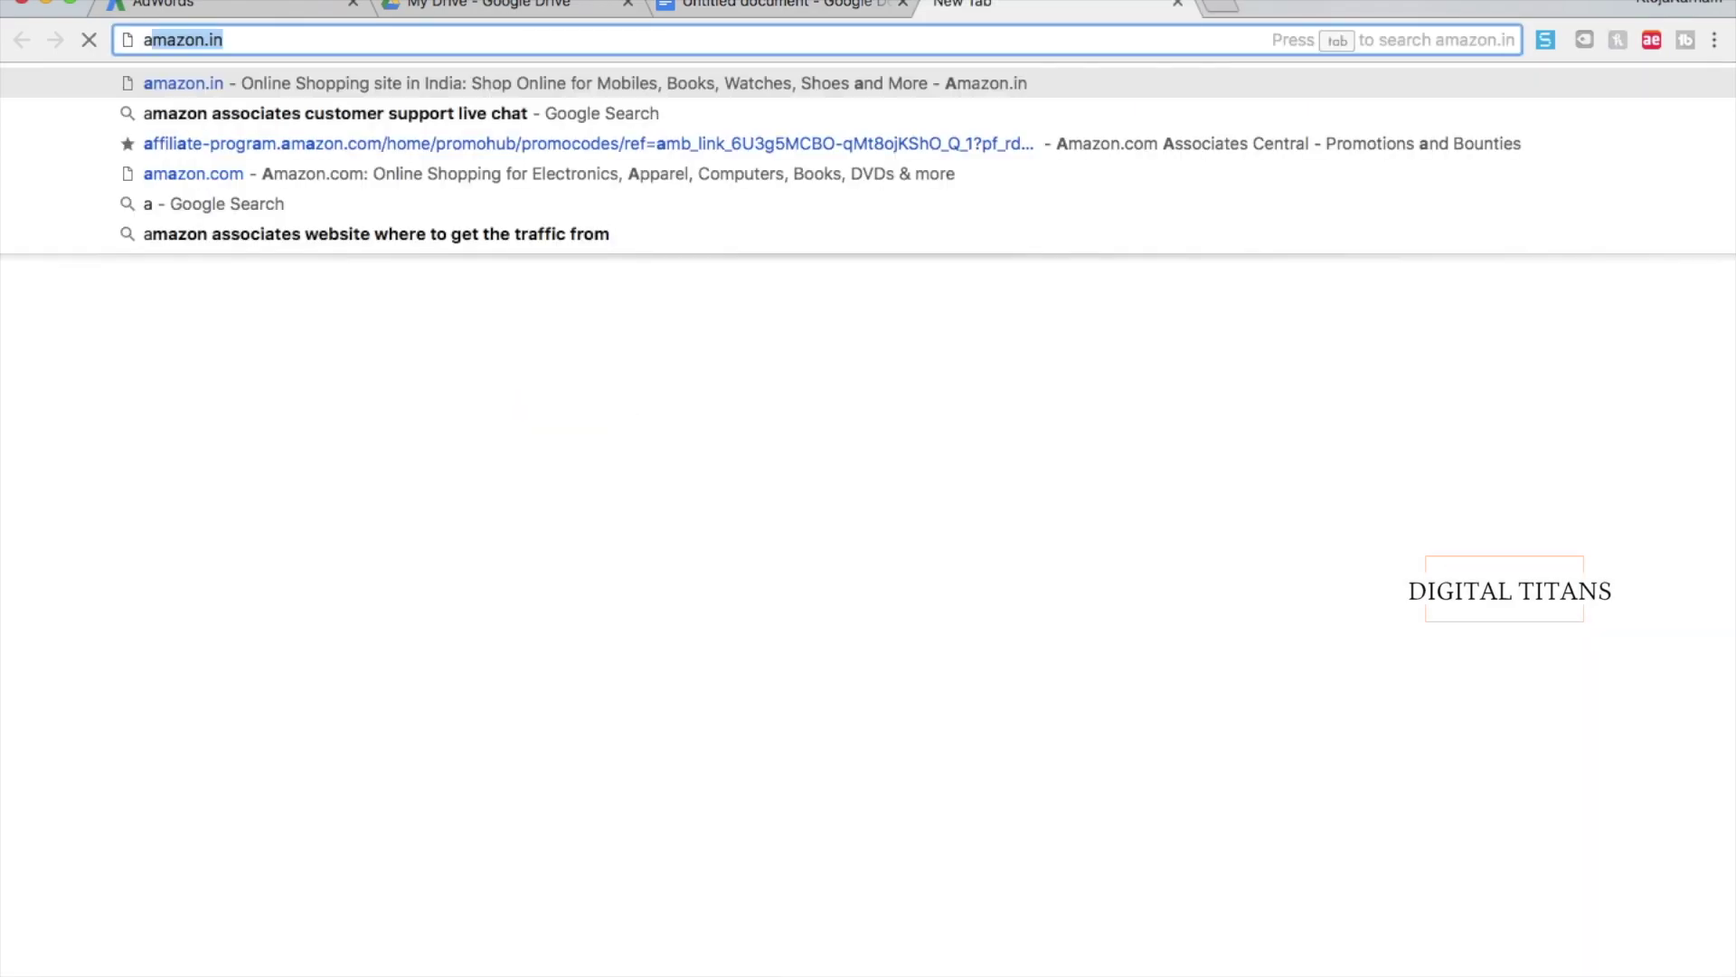
type("dwords")
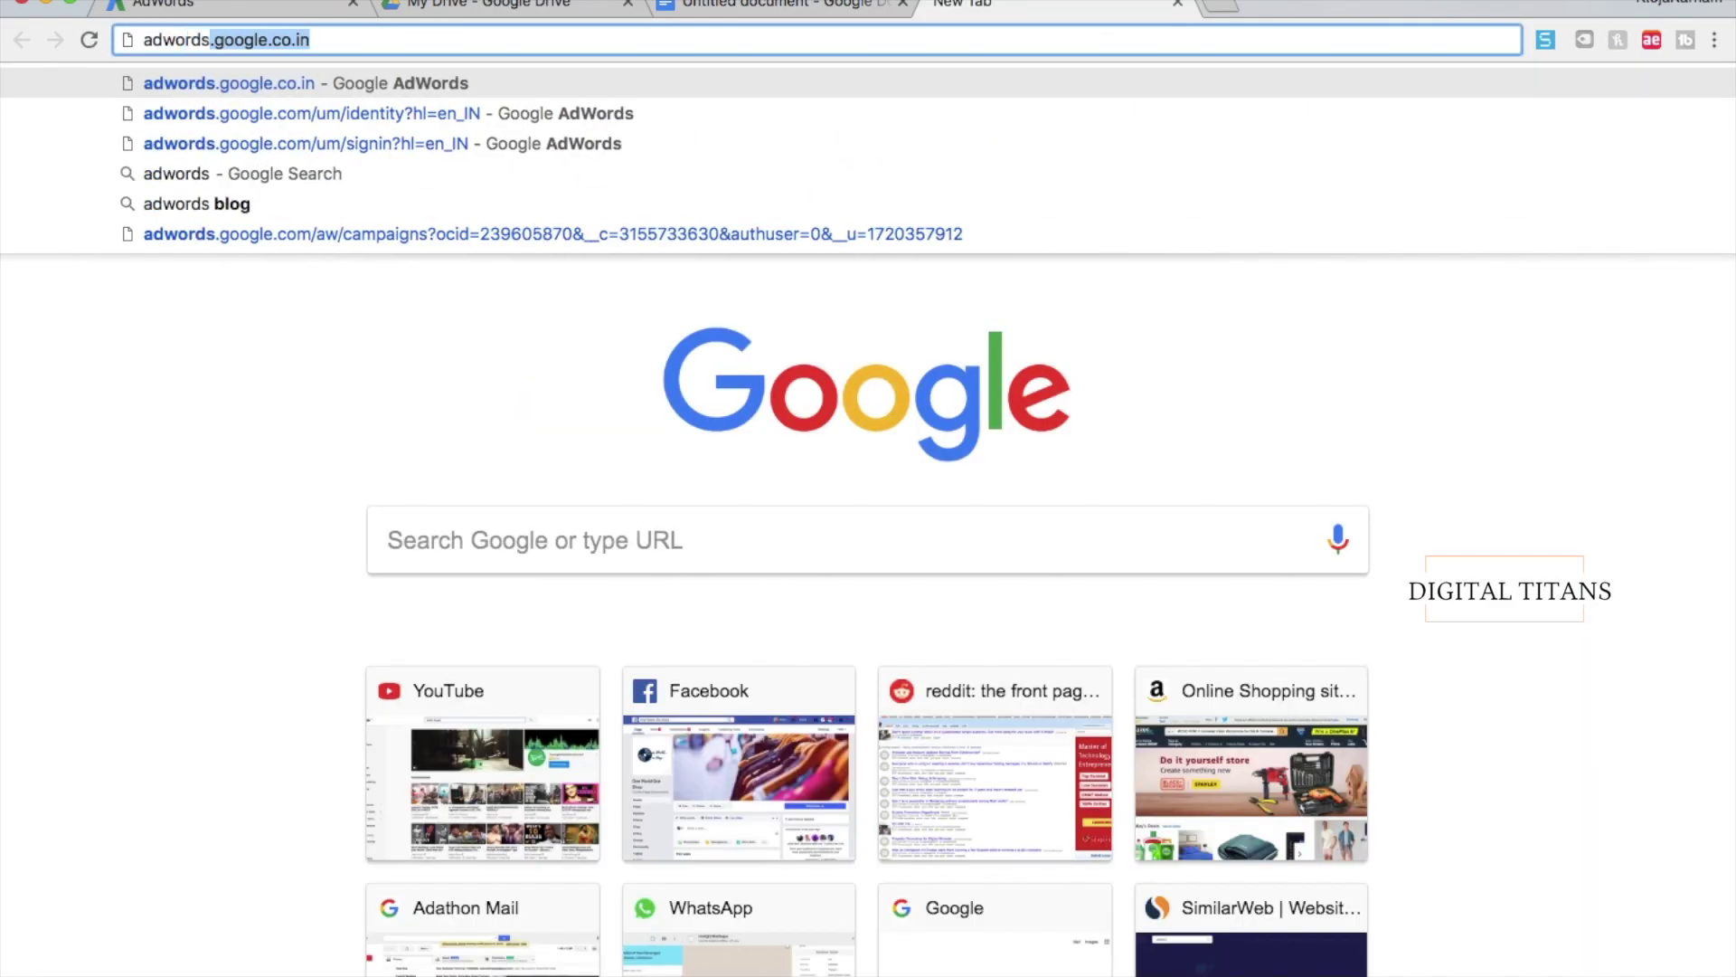
type(" helpcenter")
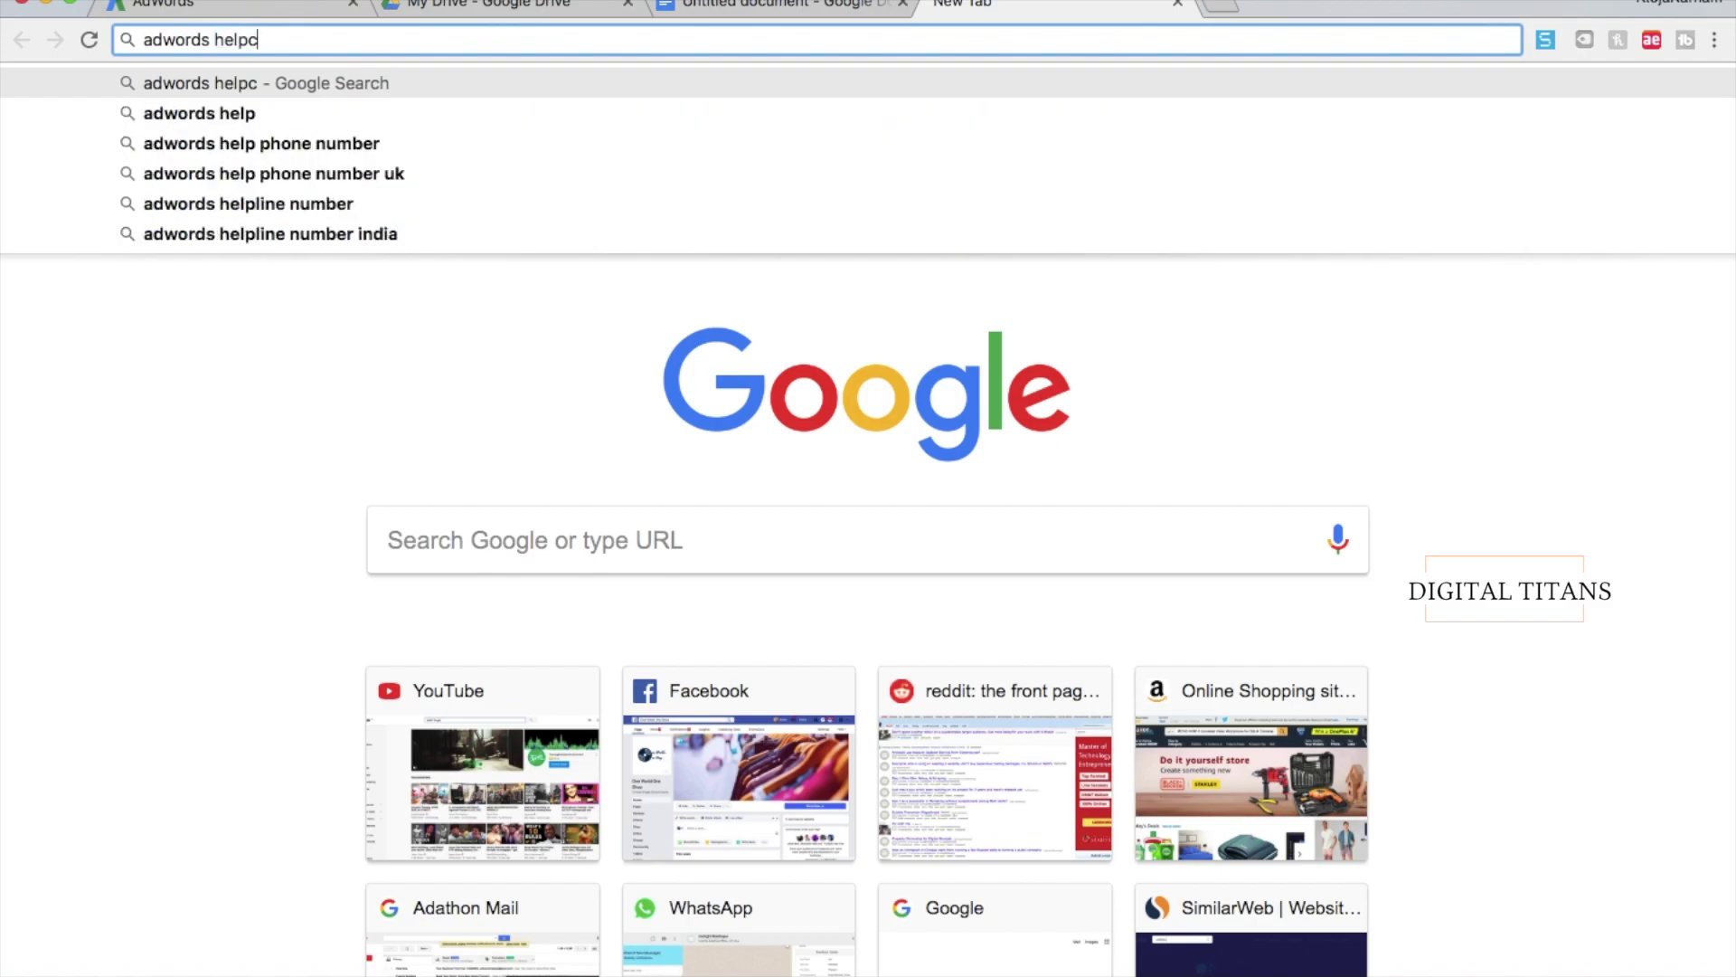
key("Return")
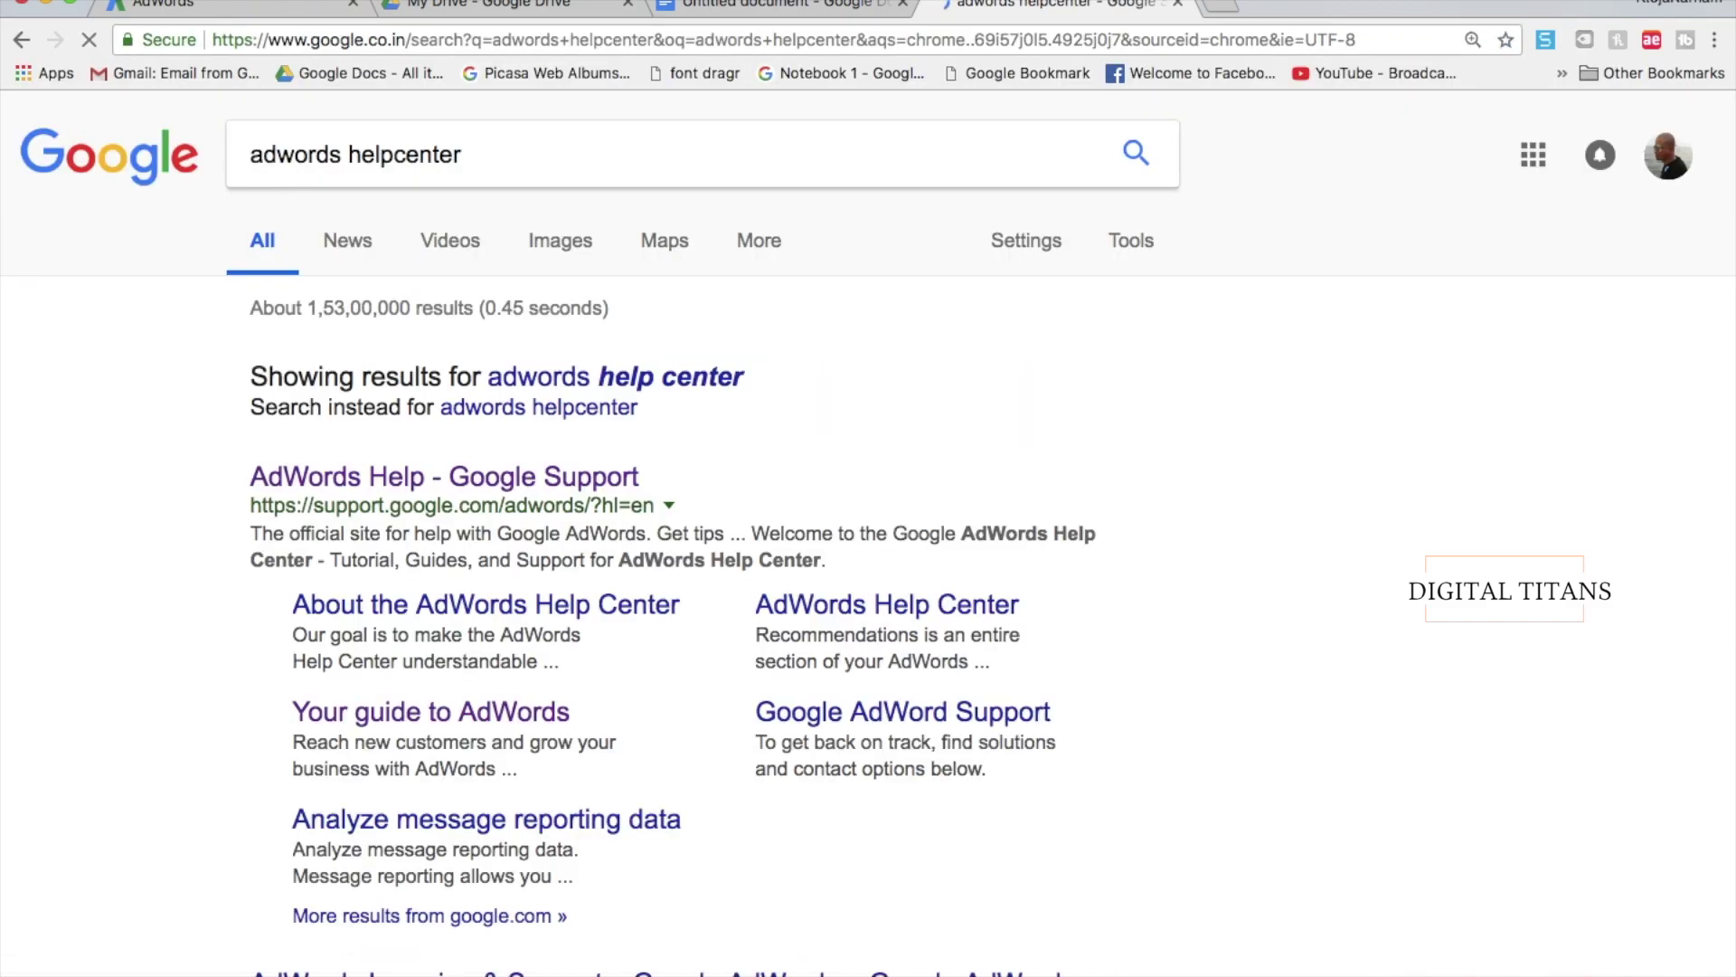
left_click(402, 477)
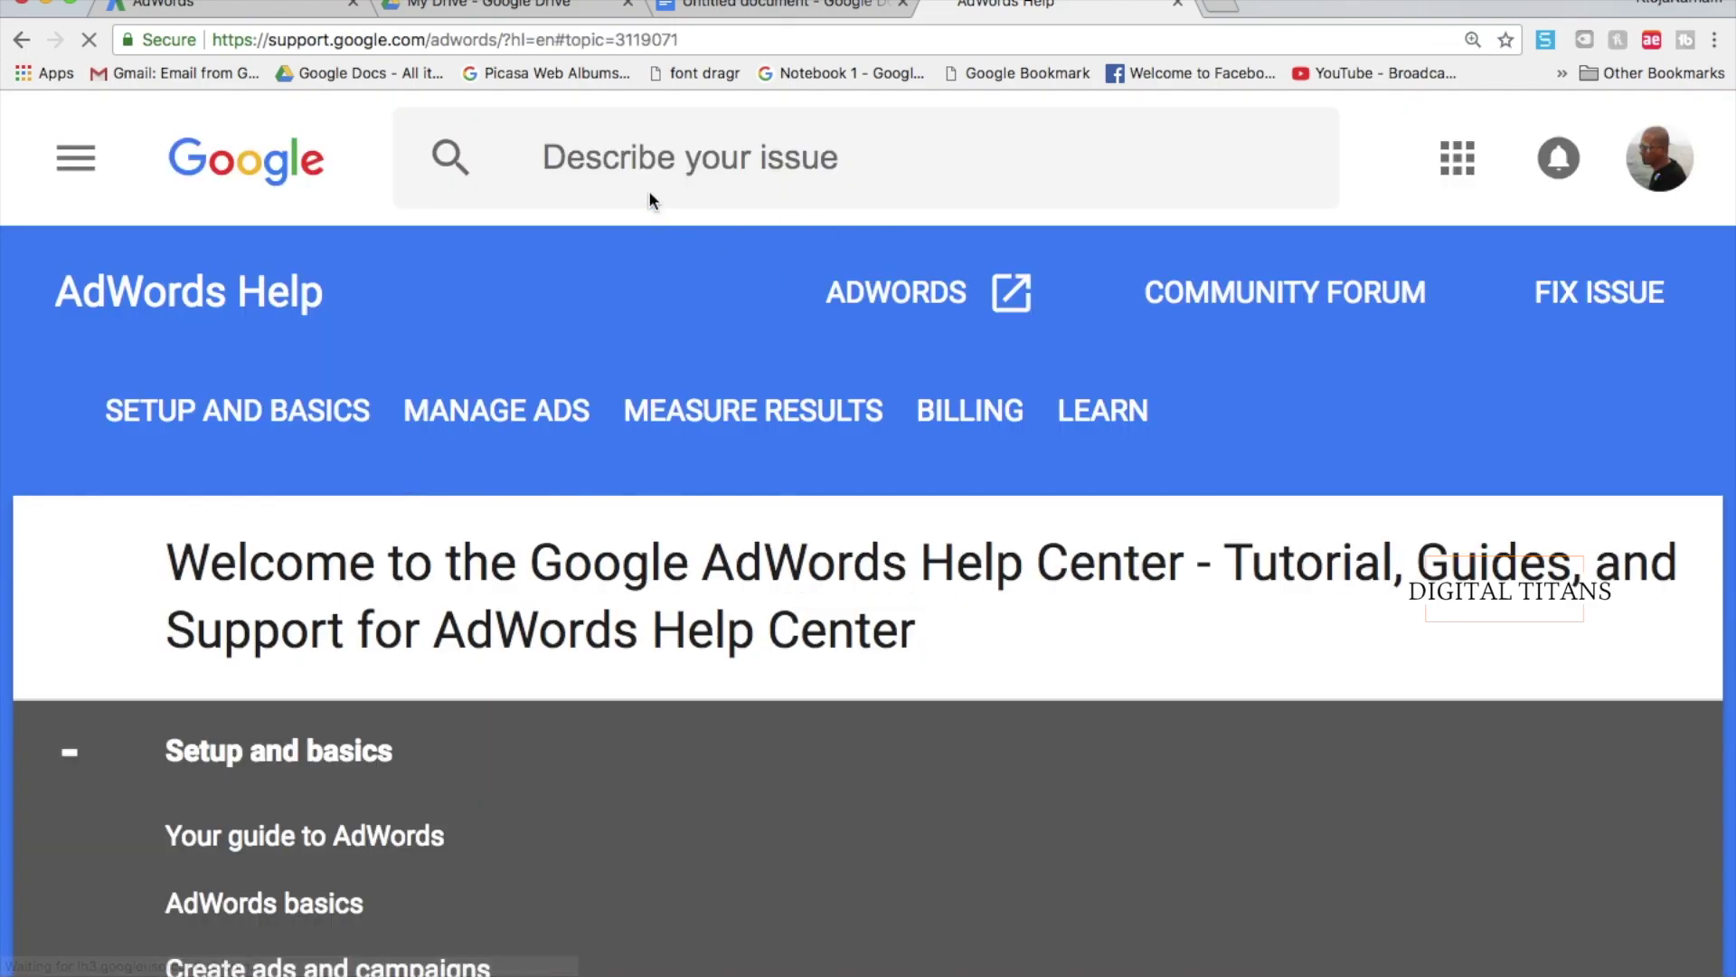
Step: Search the help center for "tracking template" and open the article "About tracking in AdWords"
left_click(631, 155)
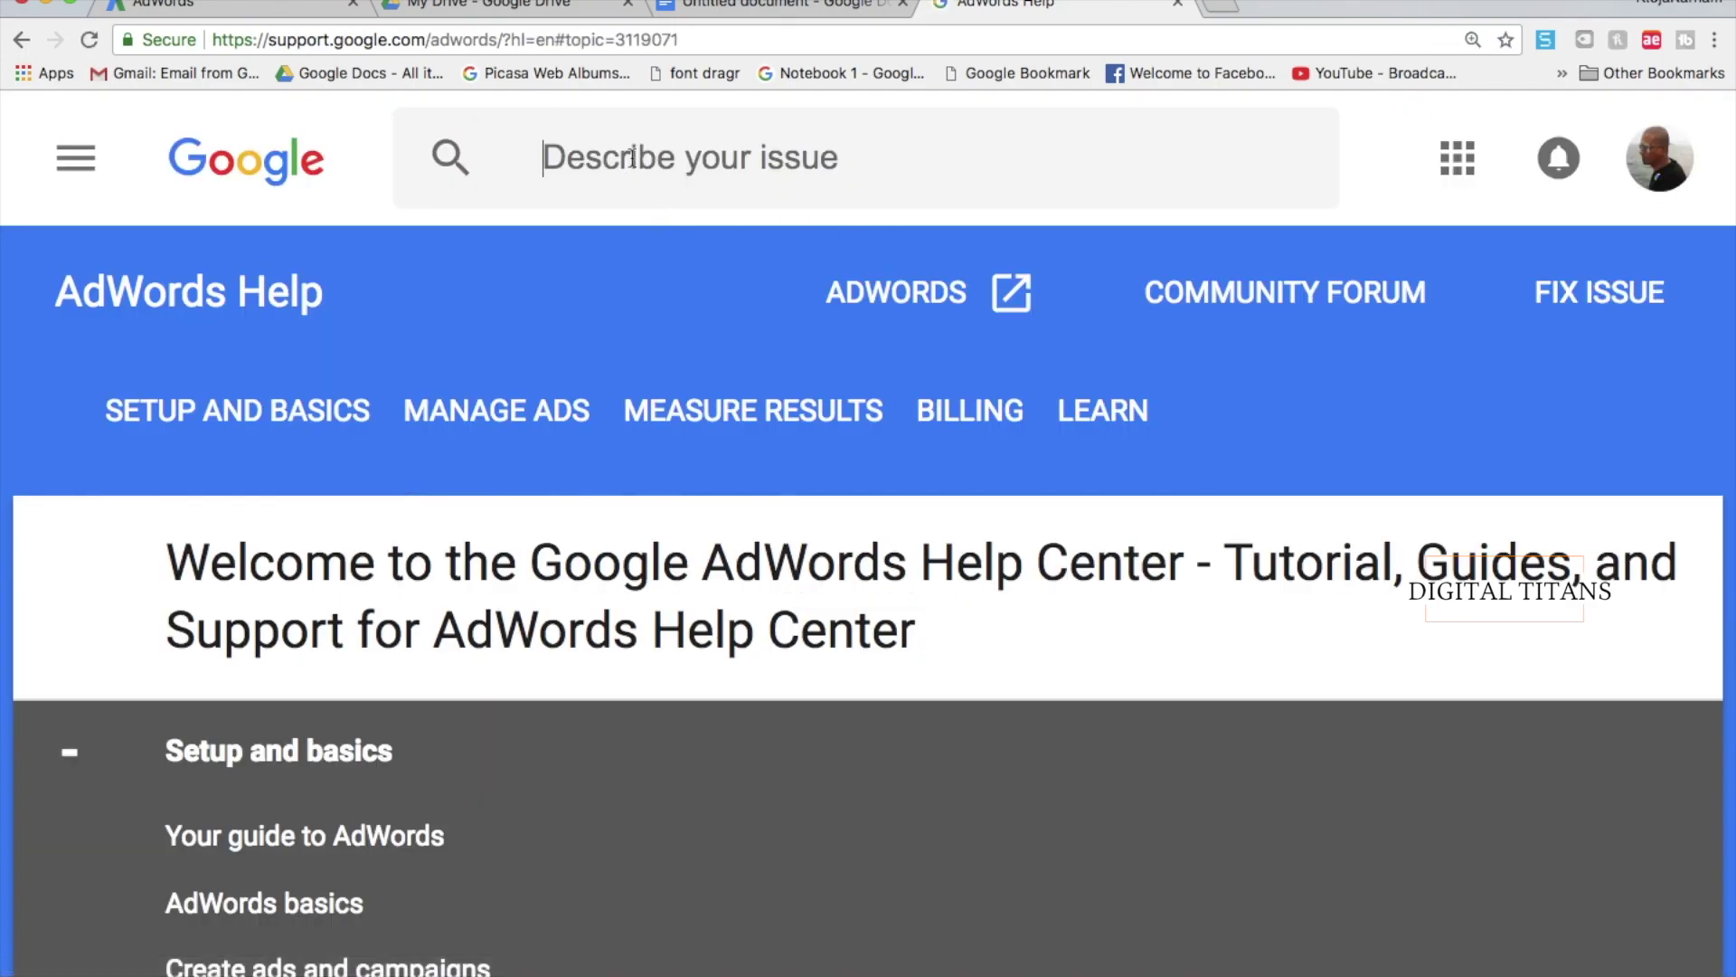
type("tracking templae")
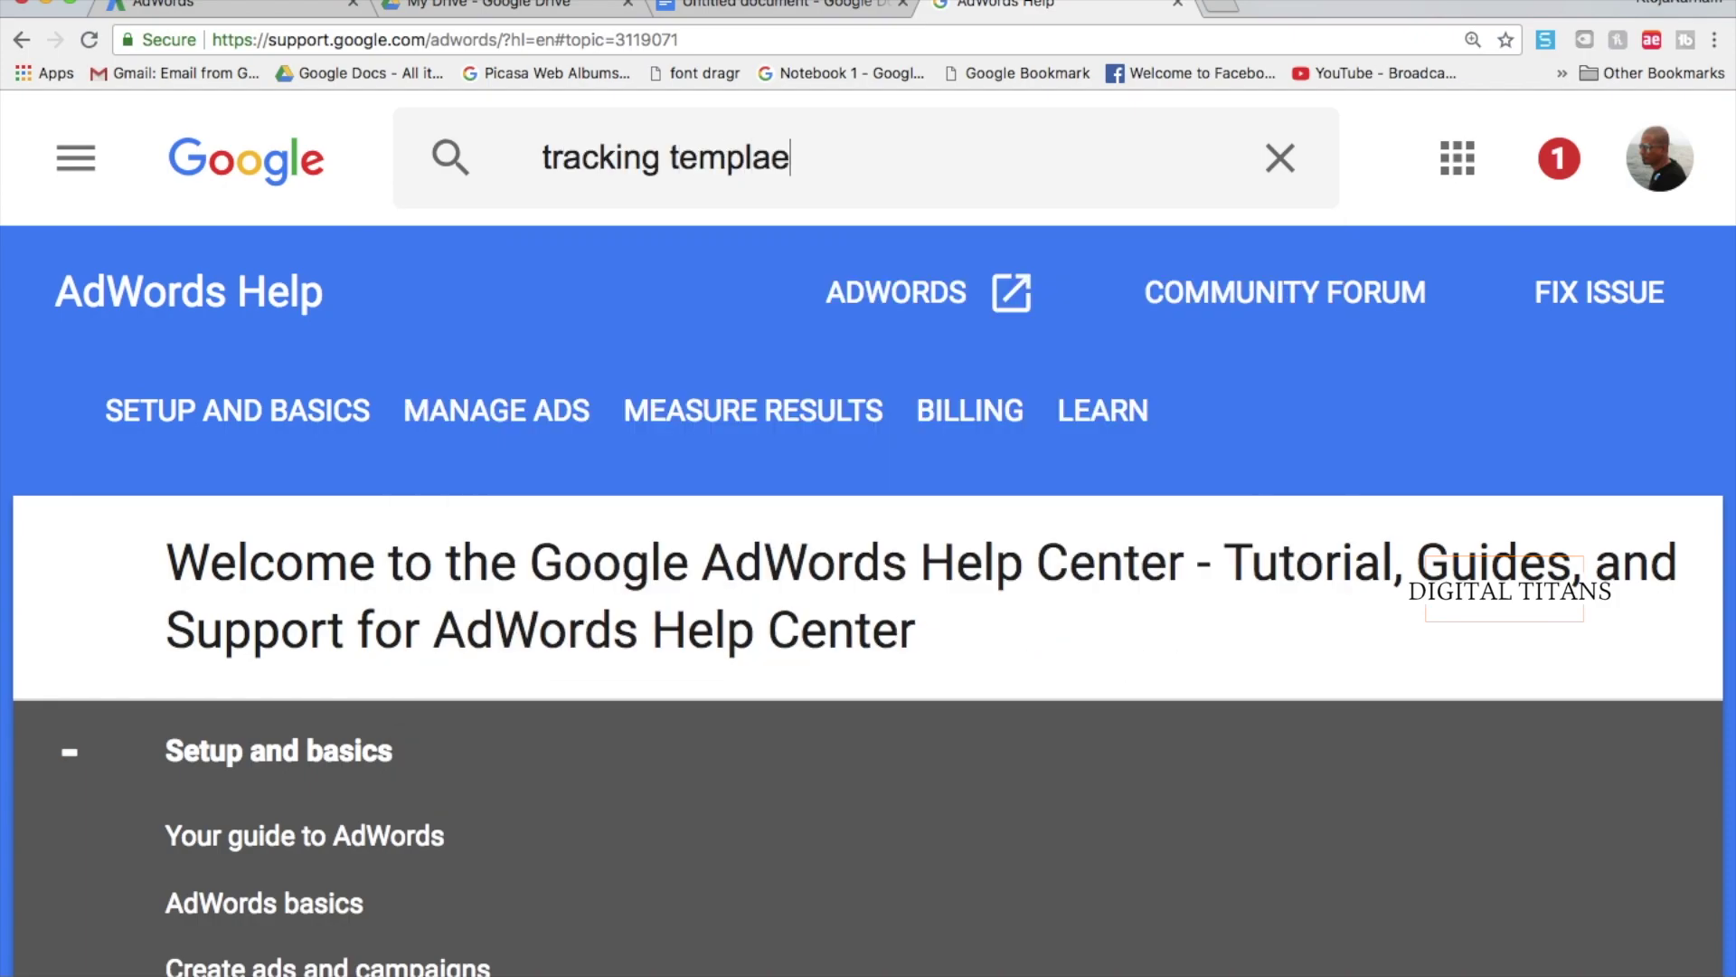
key("BackSpace")
type("te")
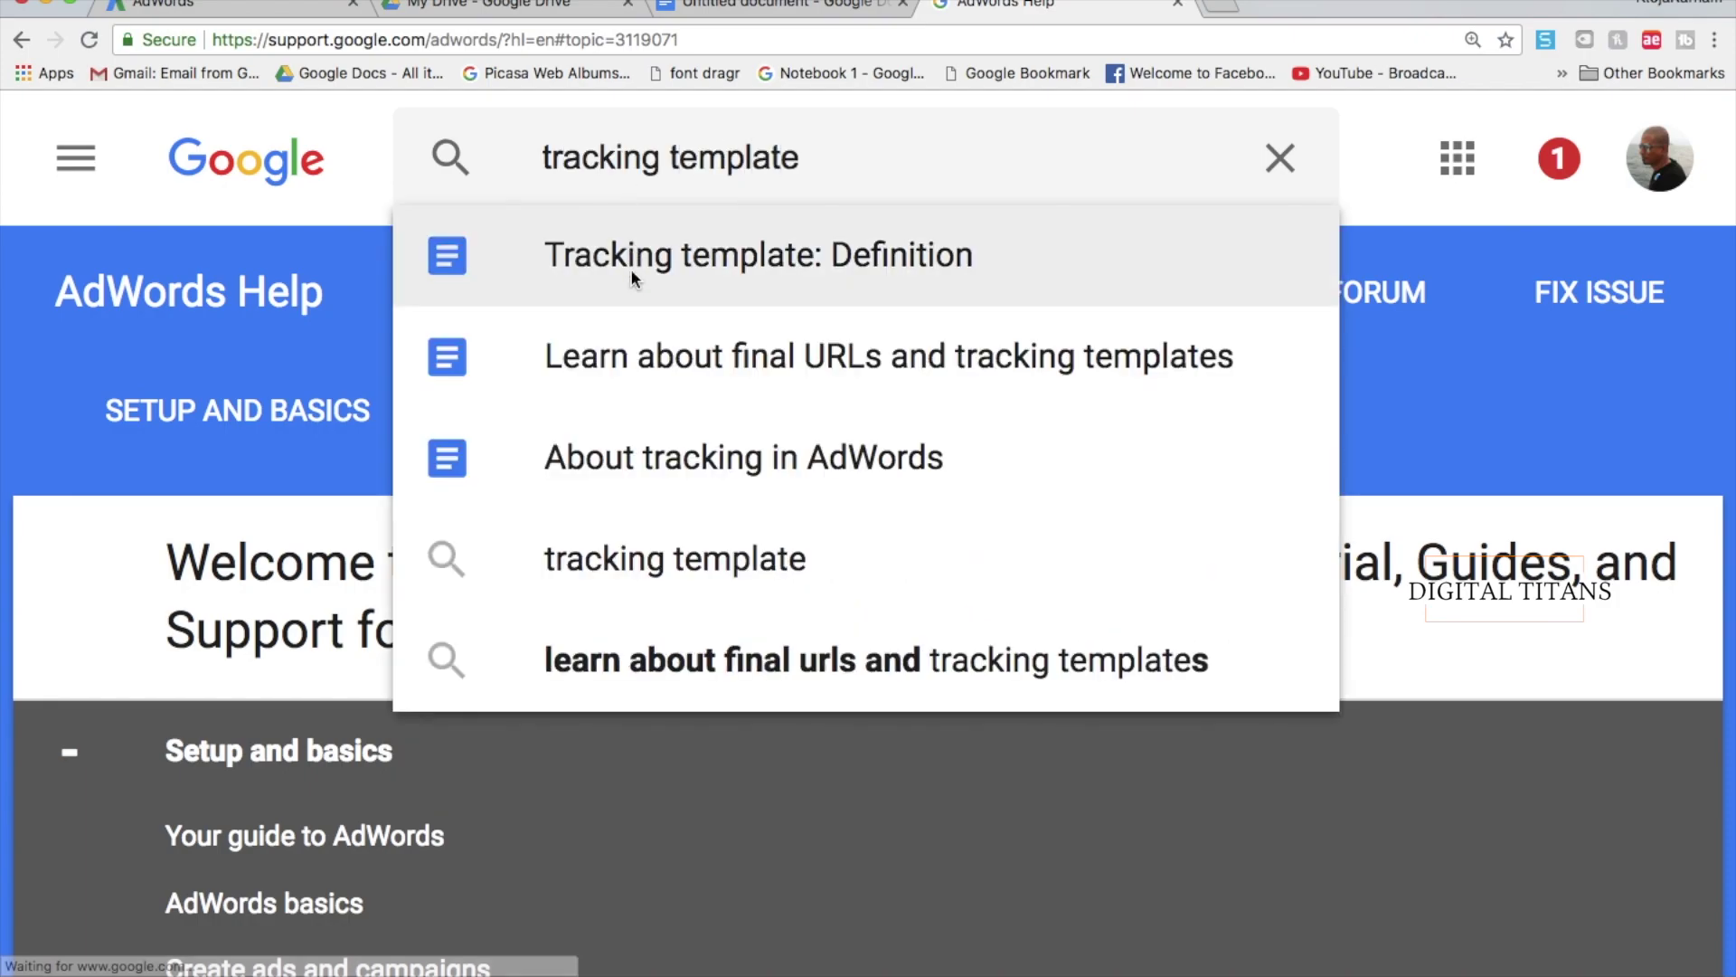
left_click(645, 578)
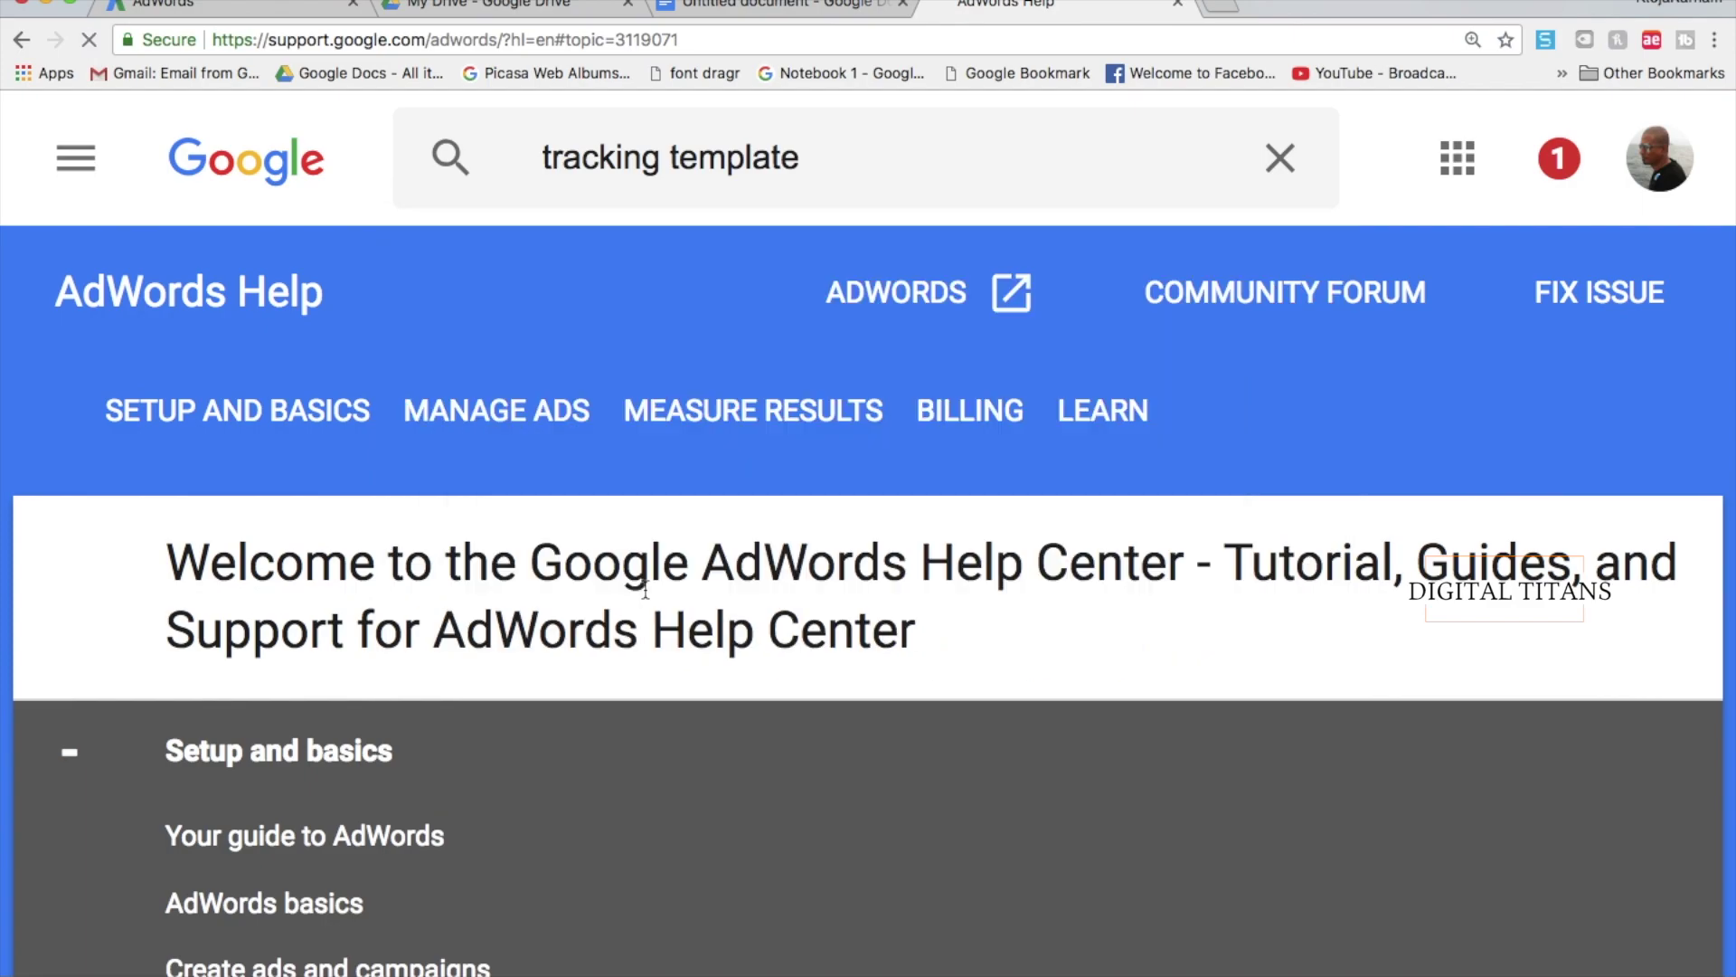
scroll(588, 584, "down", 3)
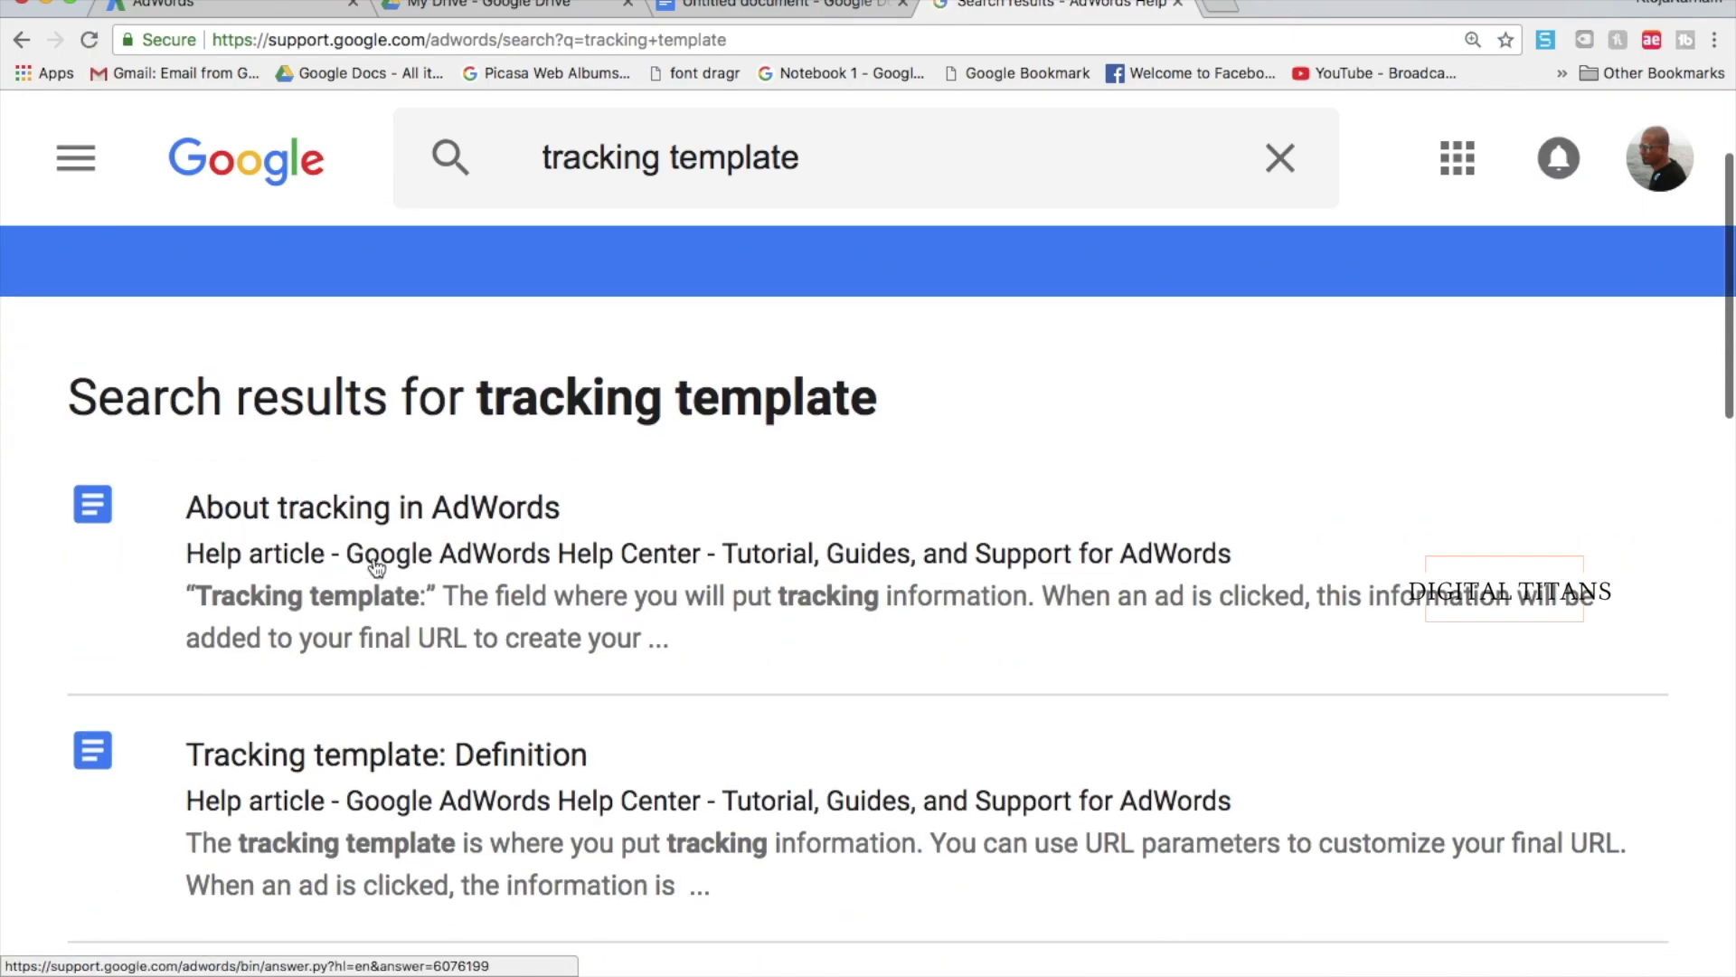
left_click(356, 516)
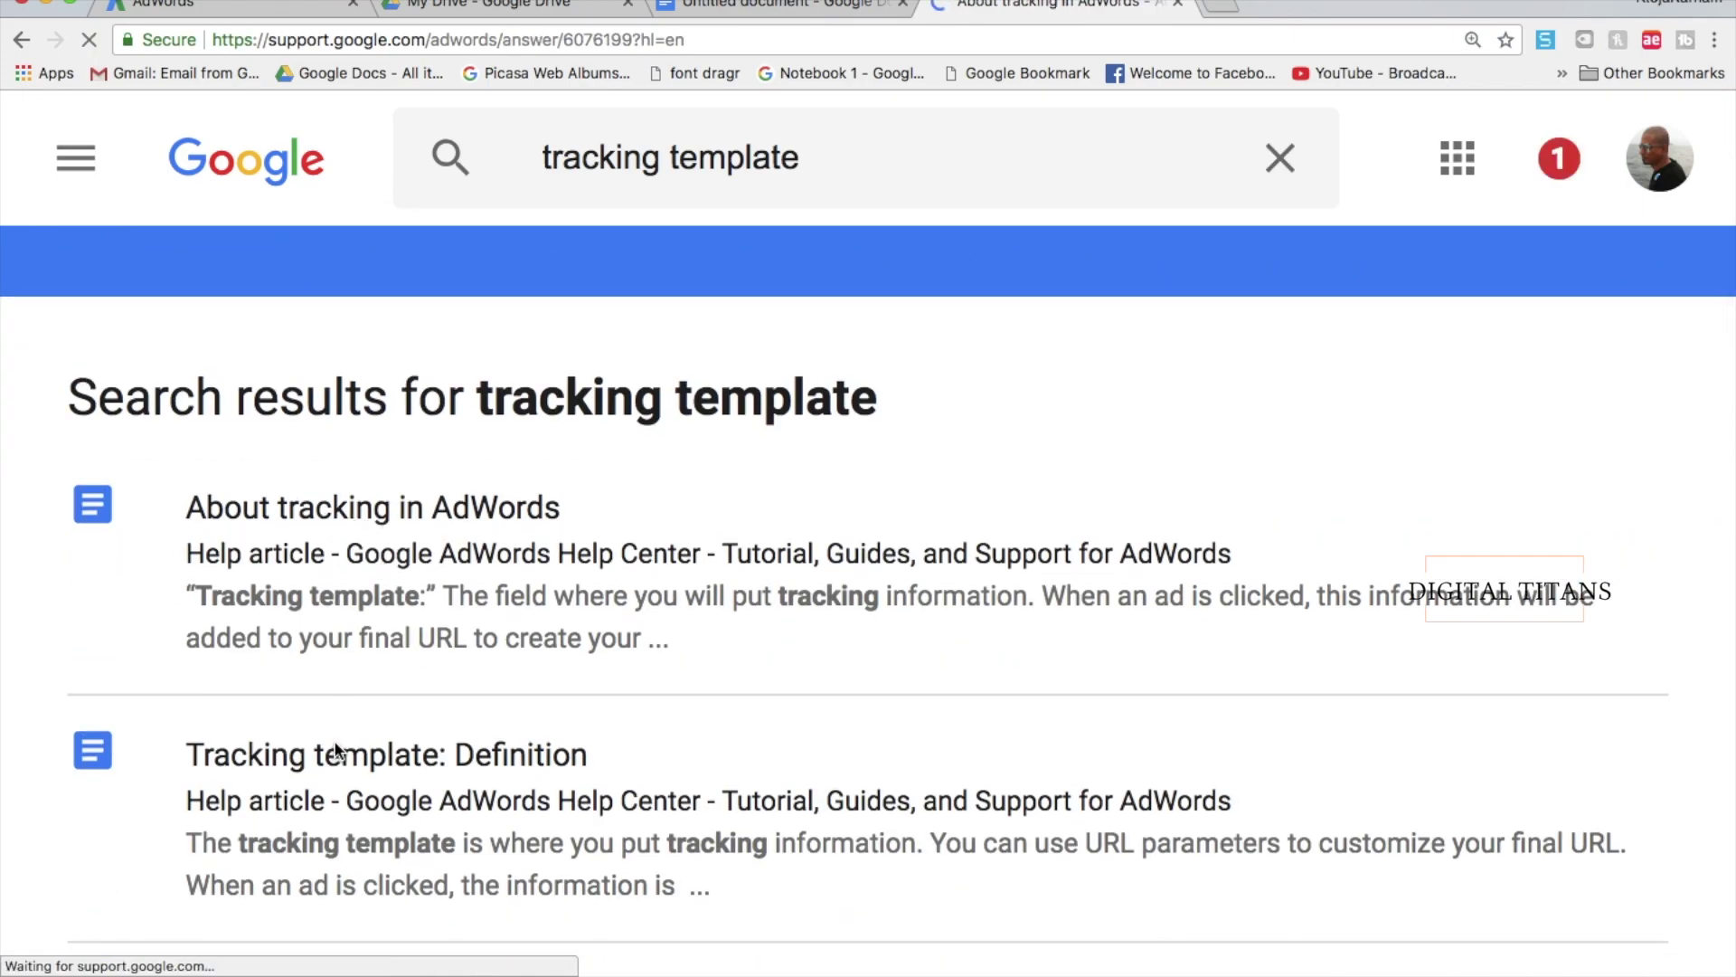
Step: Skim the tracking article and open its related link "Set up tracking with ValueTrack parameters"
scroll(335, 737, "down", 5)
scroll(335, 738, "down", 6)
scroll(335, 737, "up", 4)
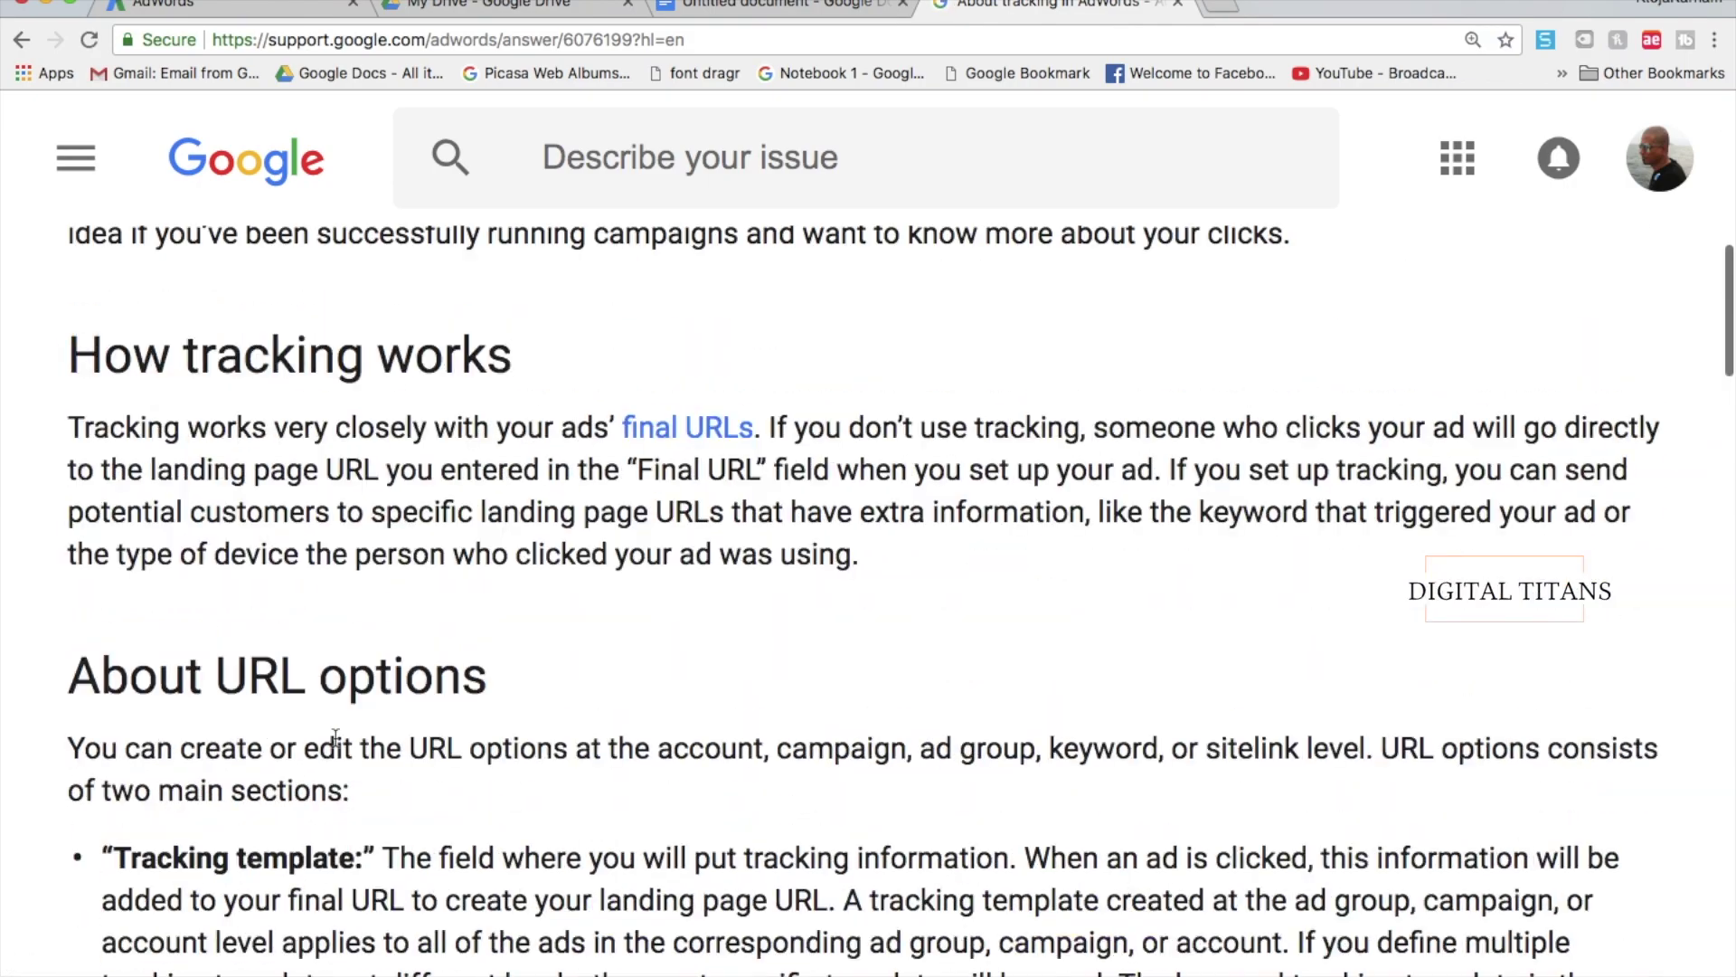
scroll(626, 570, "down", 4)
scroll(626, 568, "down", 10)
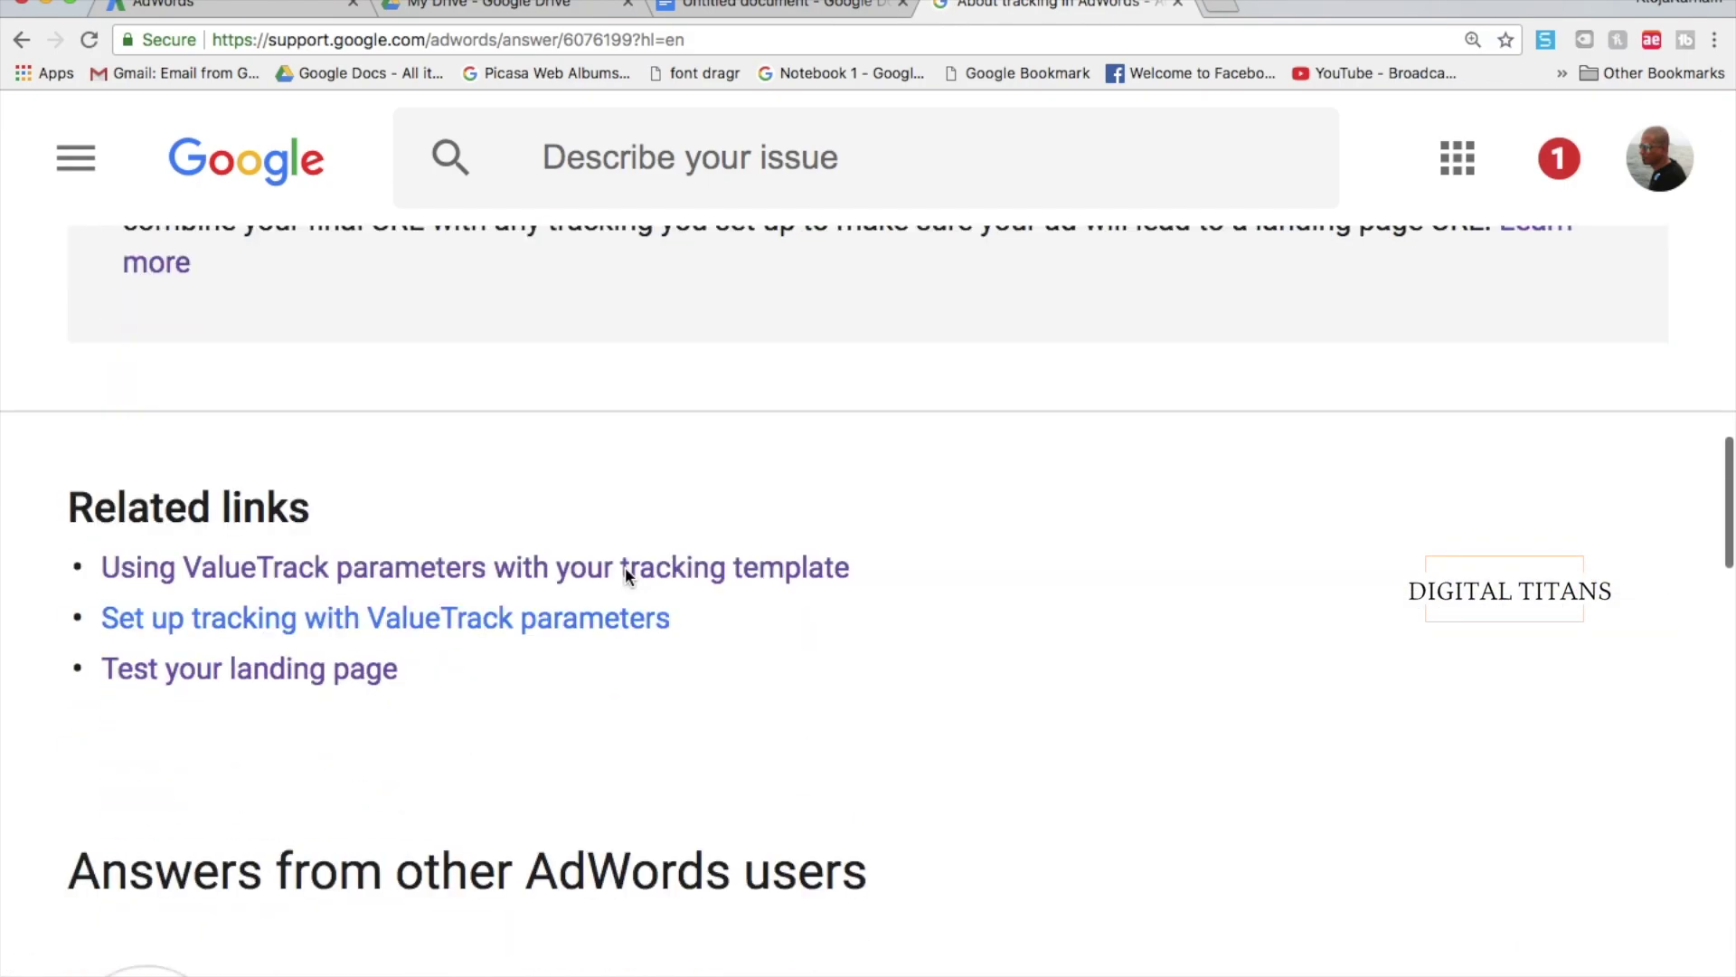
left_click(489, 374)
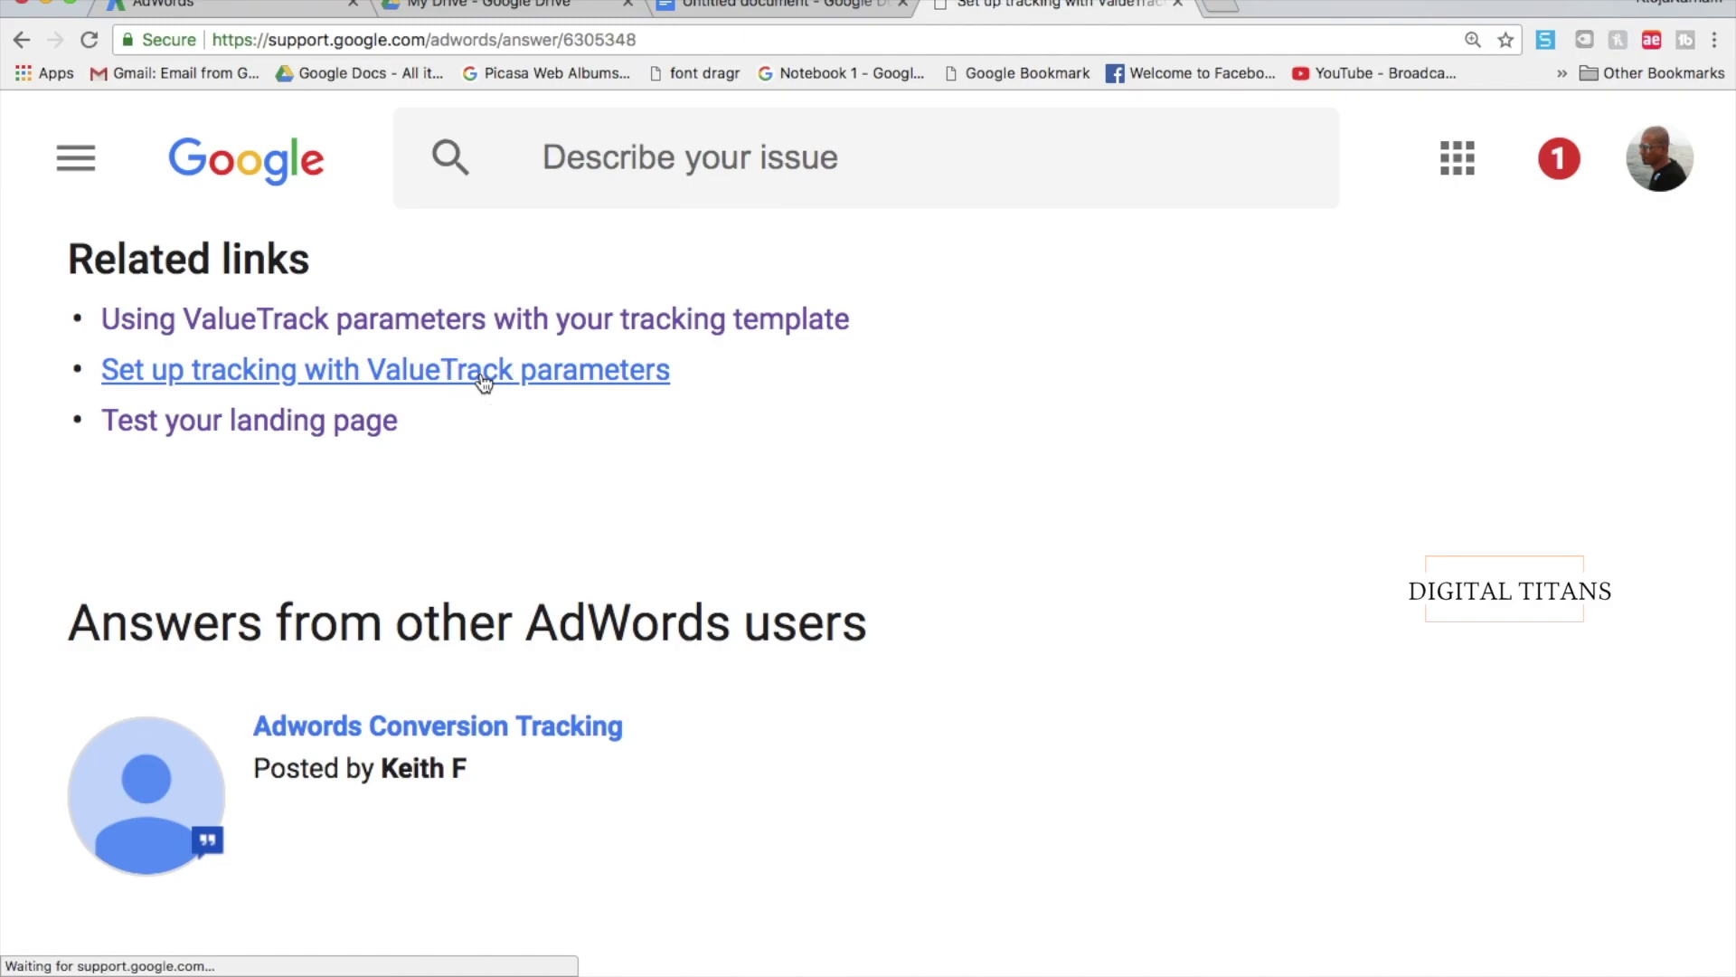
Step: Examine the ValueTrack setup article, highlighting parts of the example template that joins several parameters with an ampersand
scroll(440, 576, "down", 6)
scroll(440, 576, "down", 1)
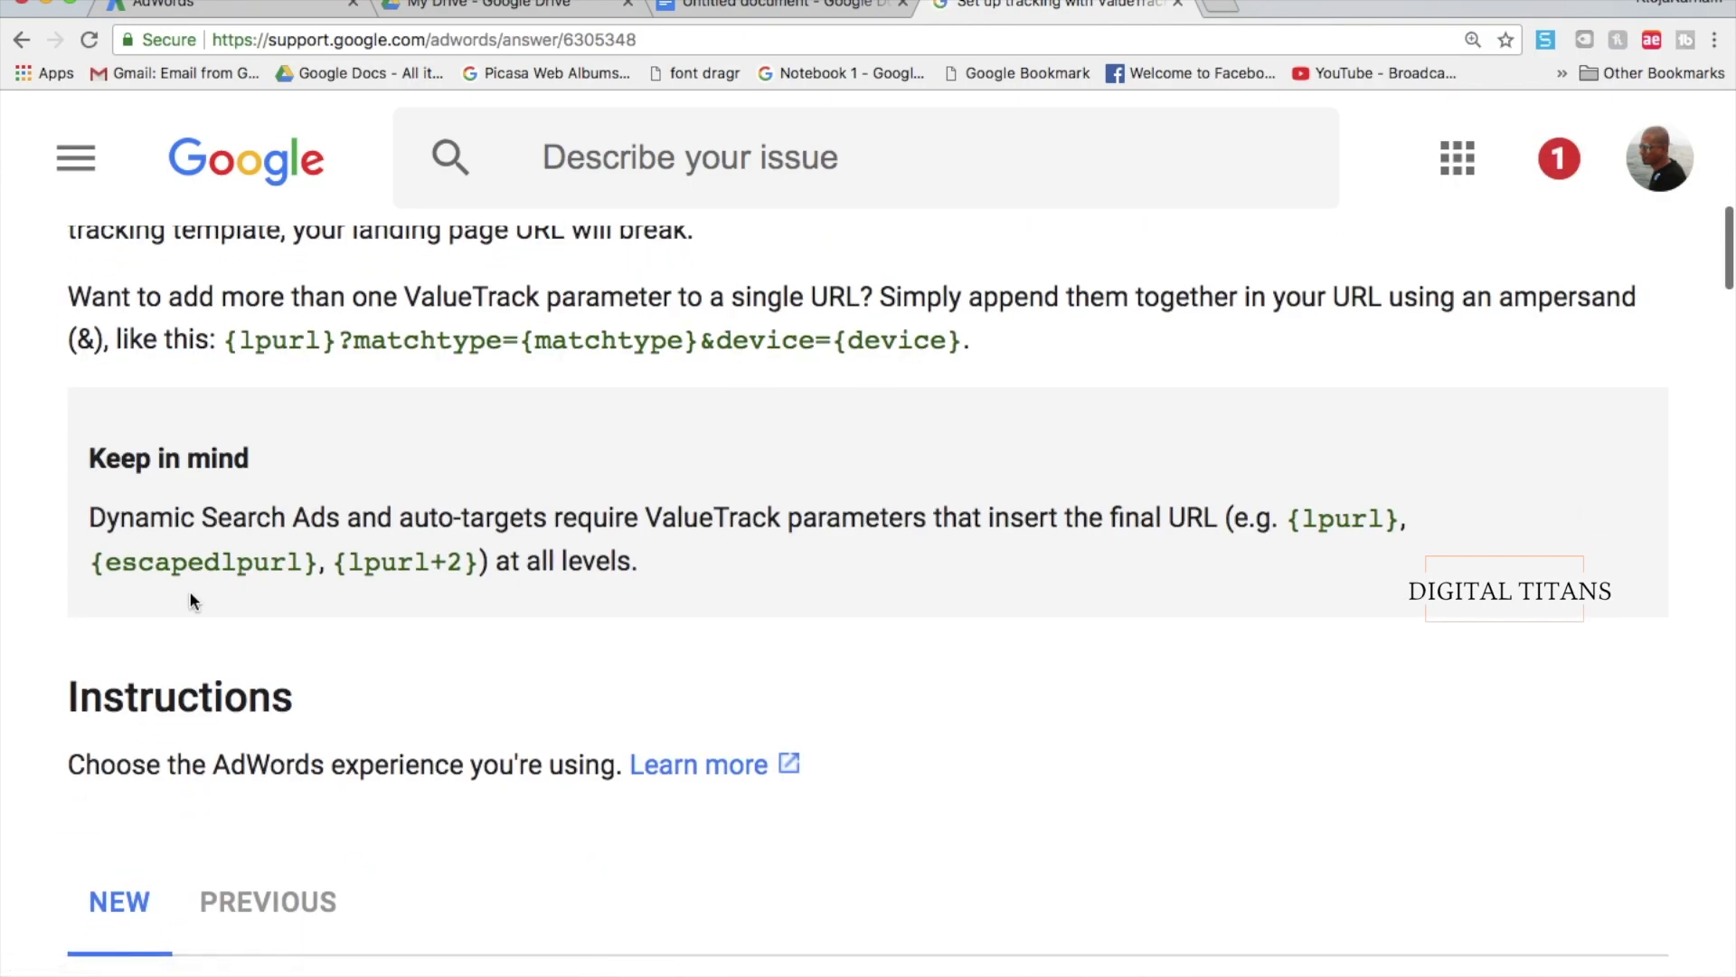
scroll(190, 592, "down", 6)
scroll(191, 595, "up", 10)
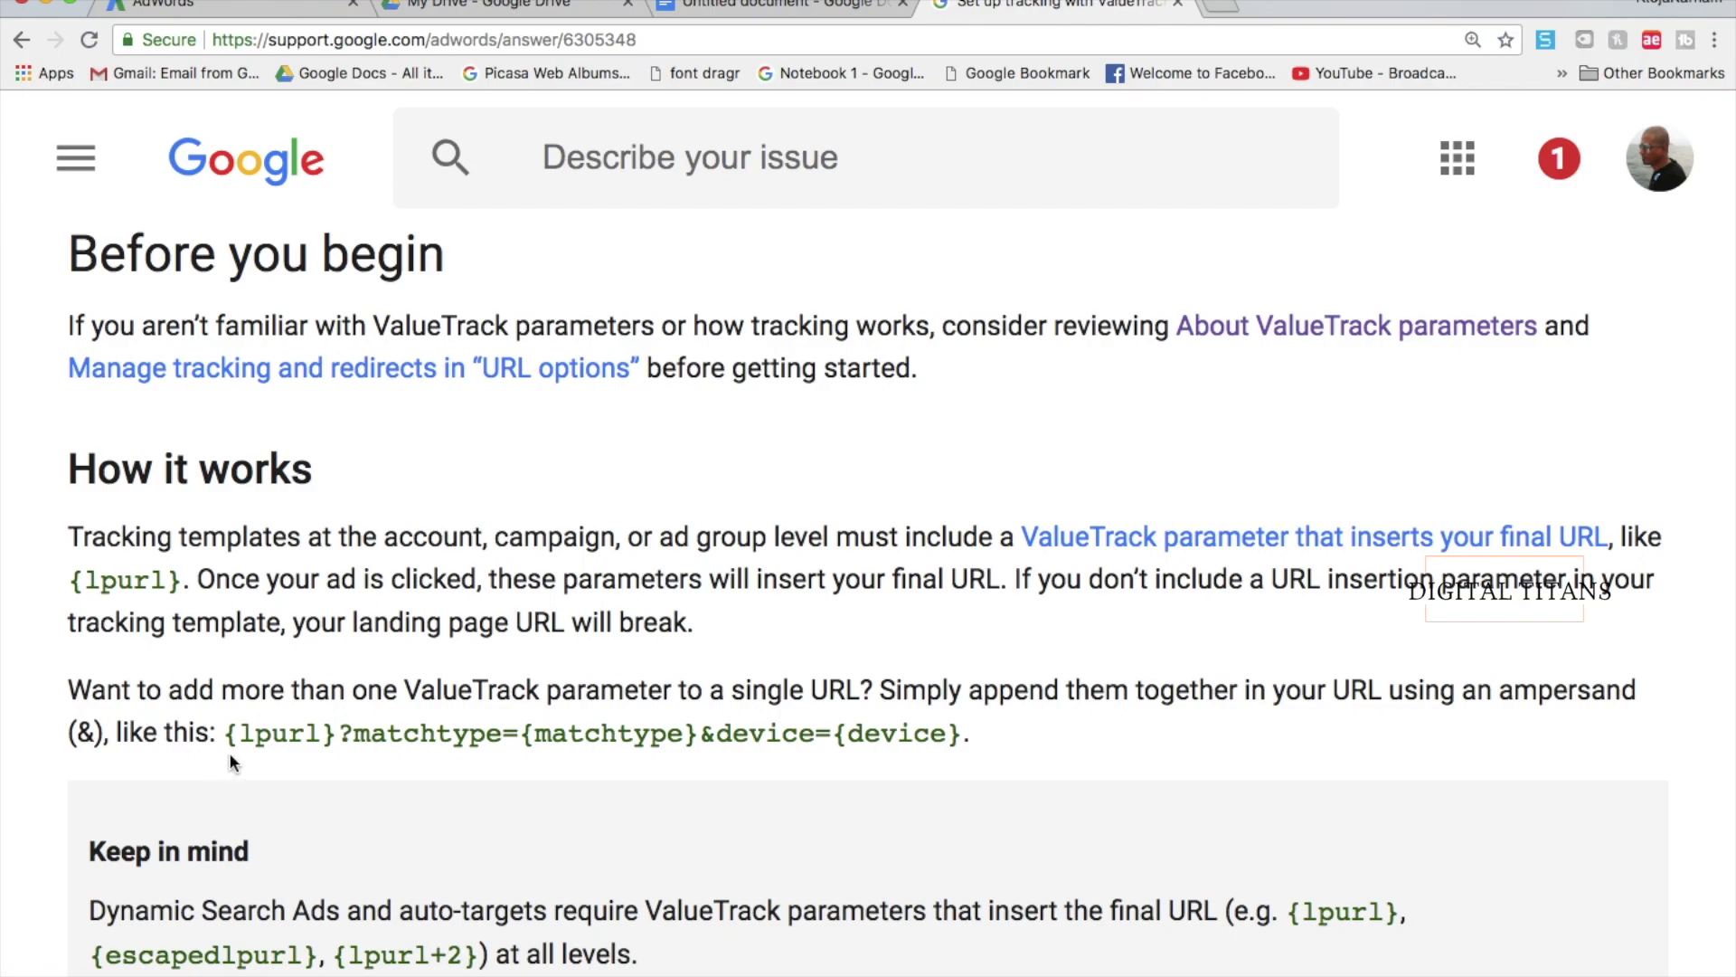
left_click_drag(224, 734, 633, 728)
left_click(466, 726)
left_click_drag(356, 729, 704, 739)
left_click(899, 757)
scroll(899, 757, "up", 1)
scroll(899, 757, "up", 2)
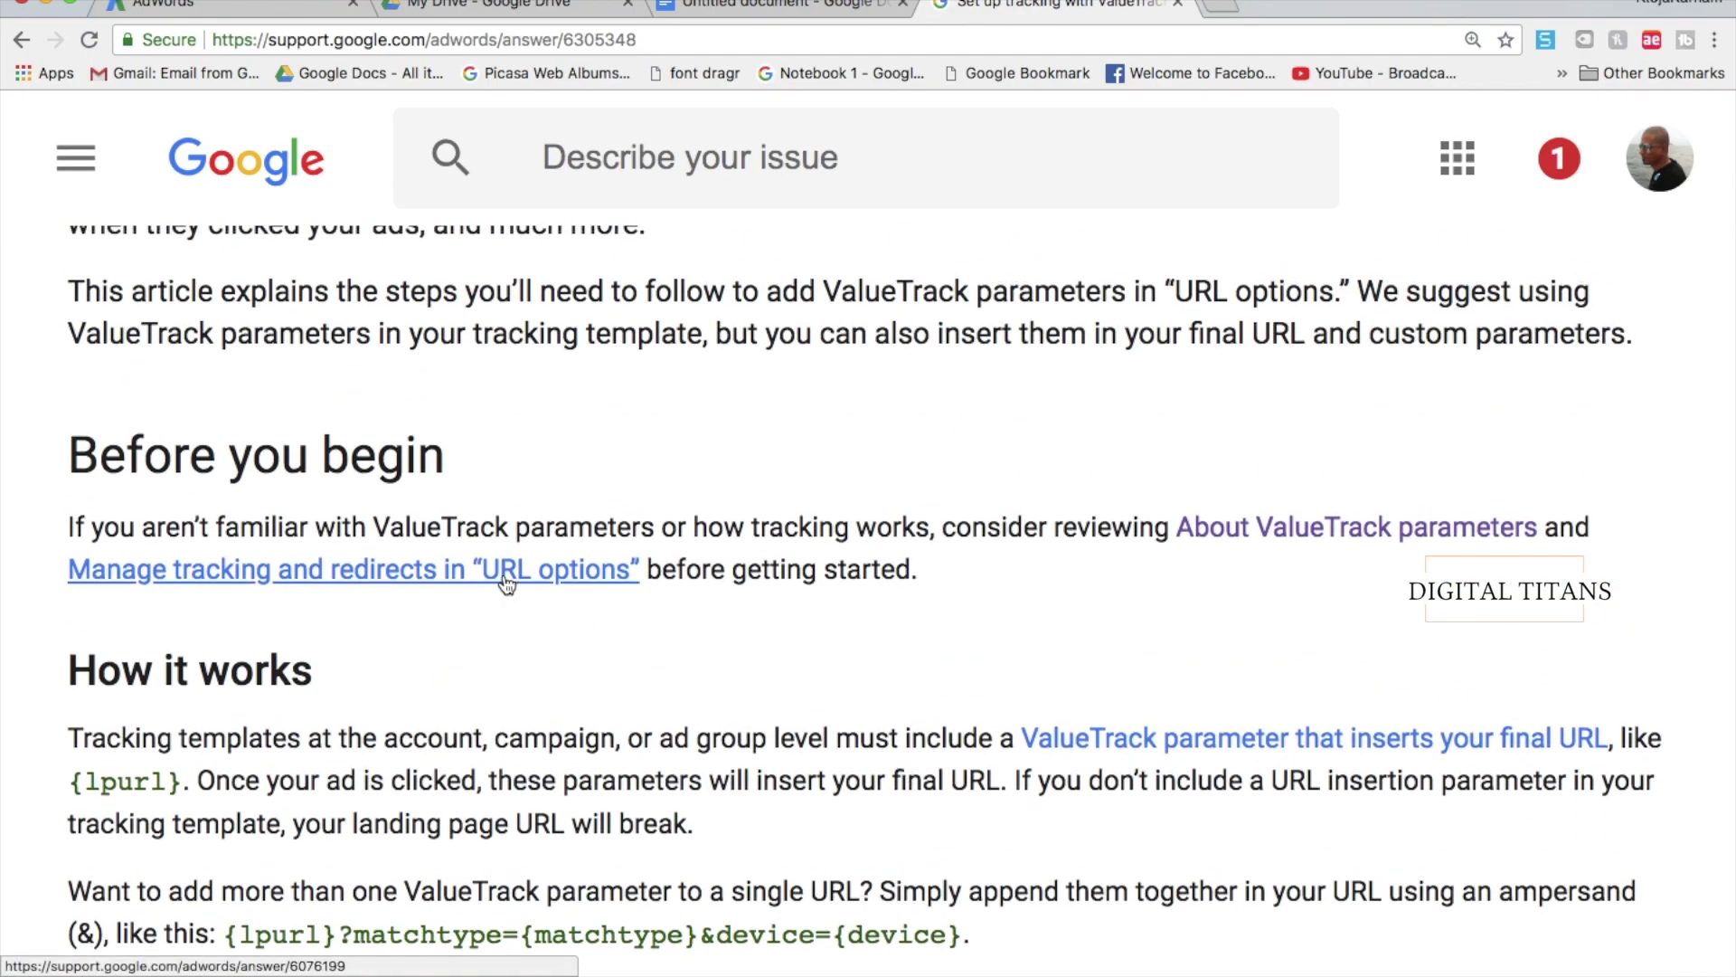
Step: Search the help center for "value track parameters" and open the article "About ValueTrack parameters"
left_click(880, 136)
type("para")
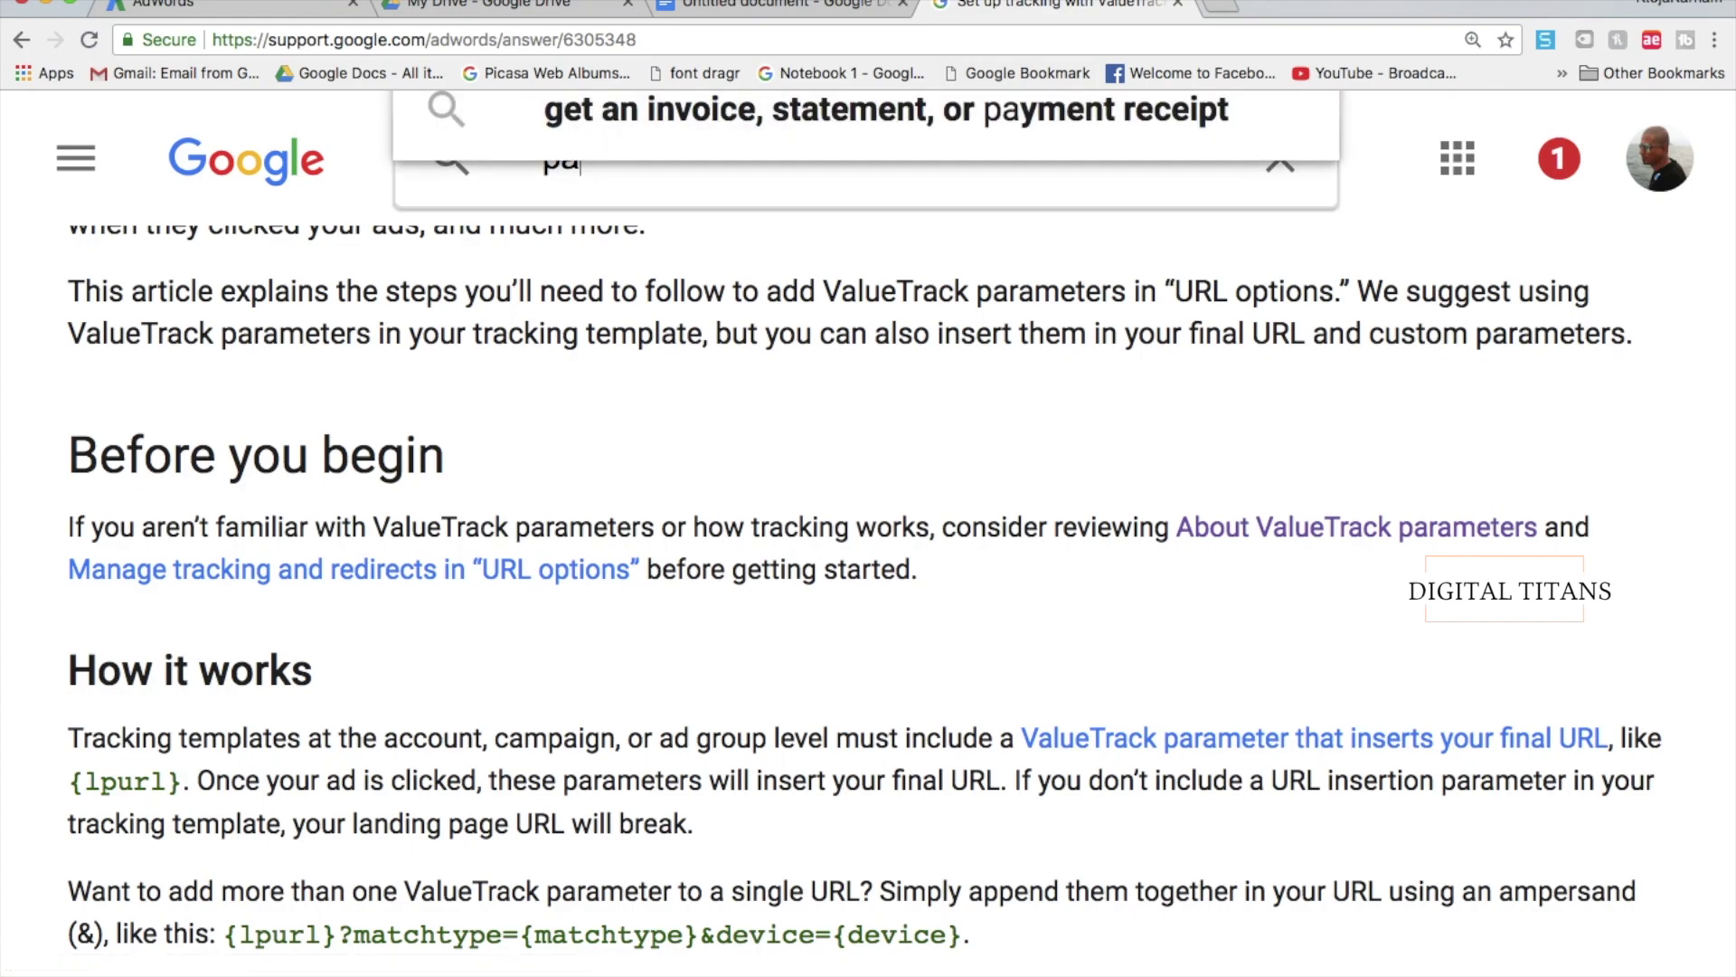
key("BackSpace")
key("BackSpace")
key("BackSpace")
key("BackSpace")
type("val")
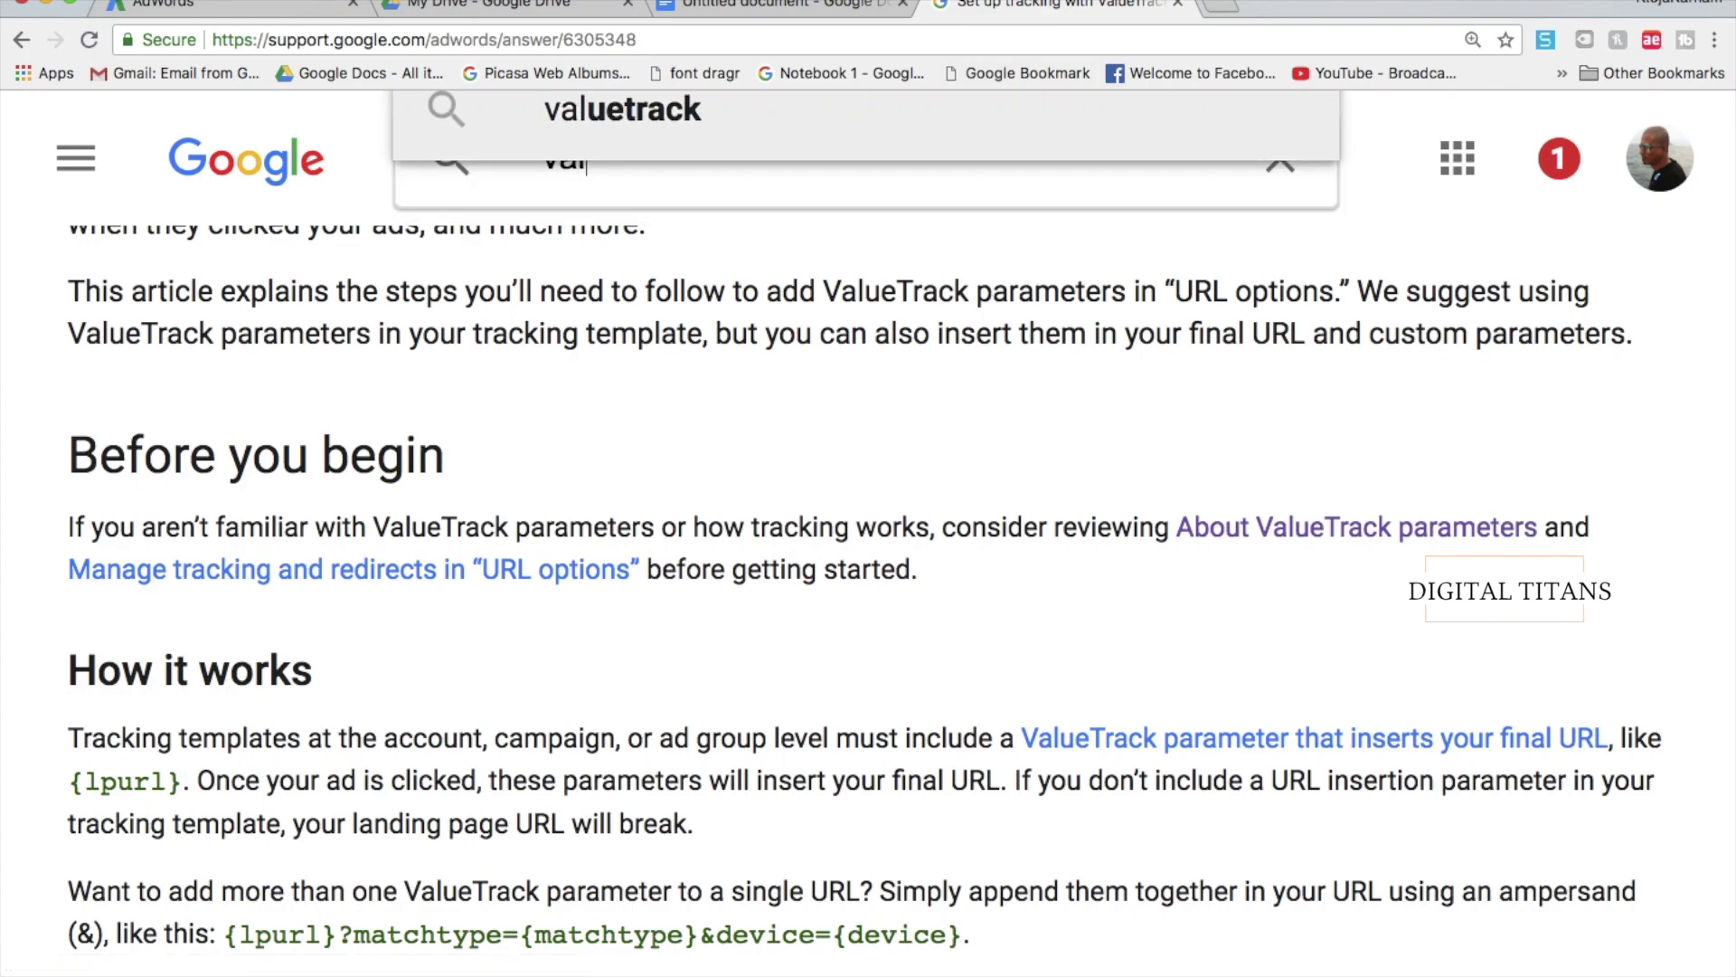
type("ue track parama")
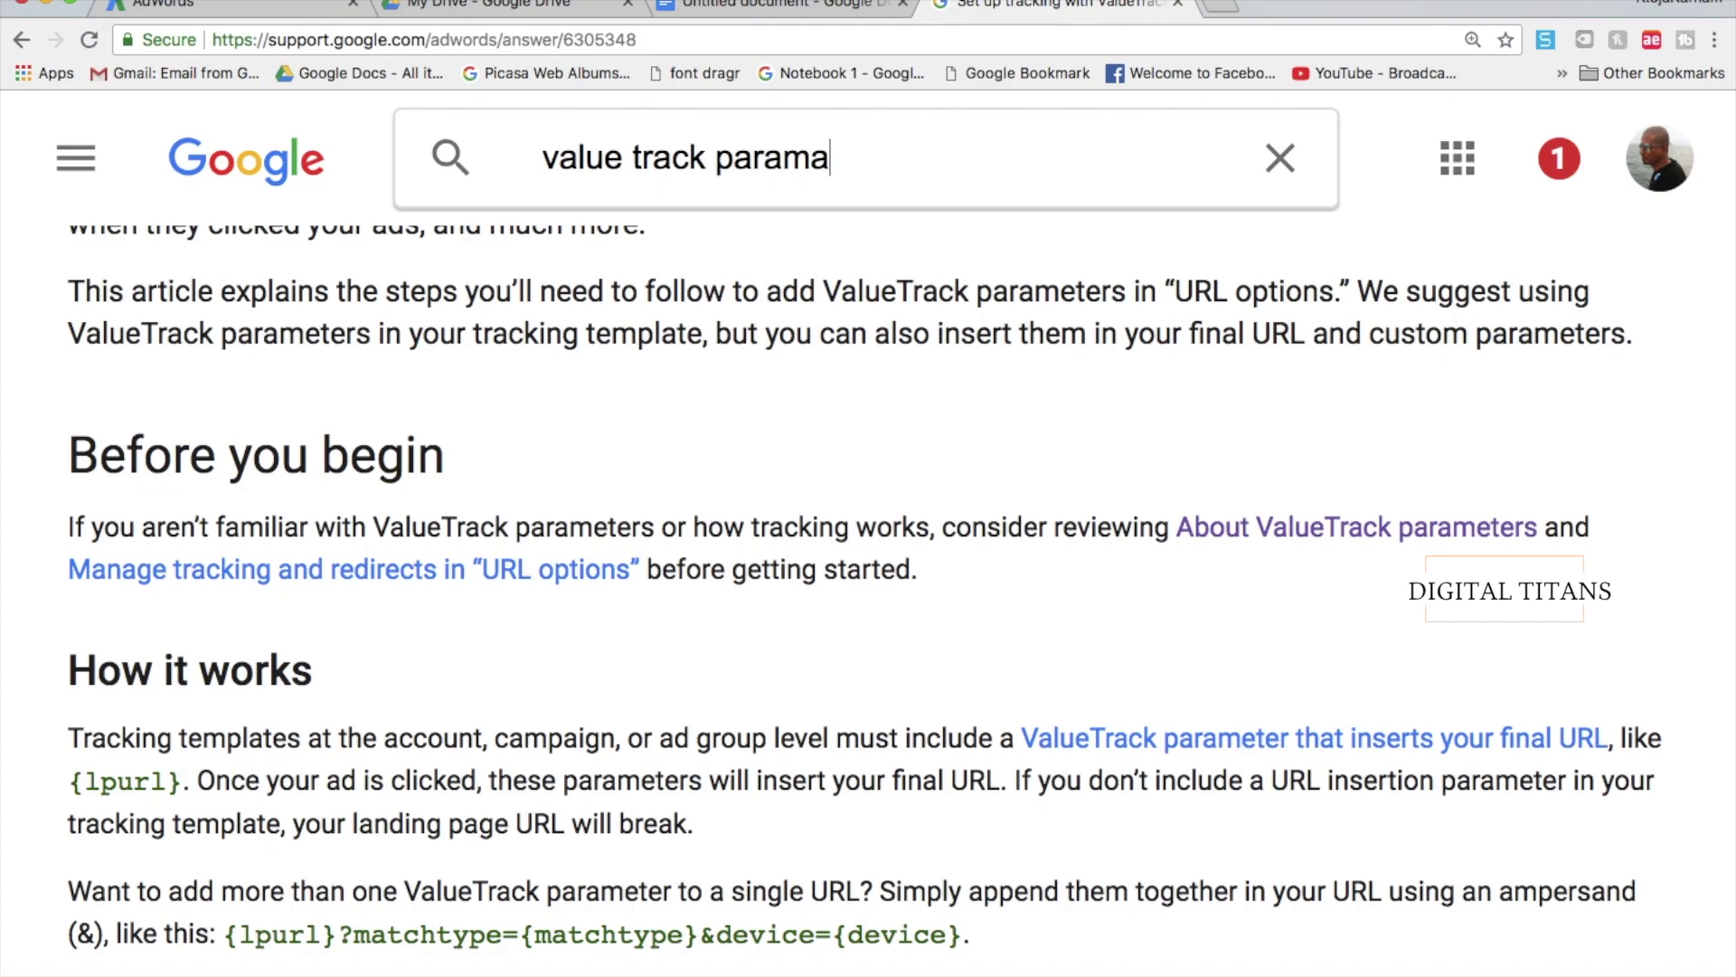
key("BackSpace")
type("eters")
key("Return")
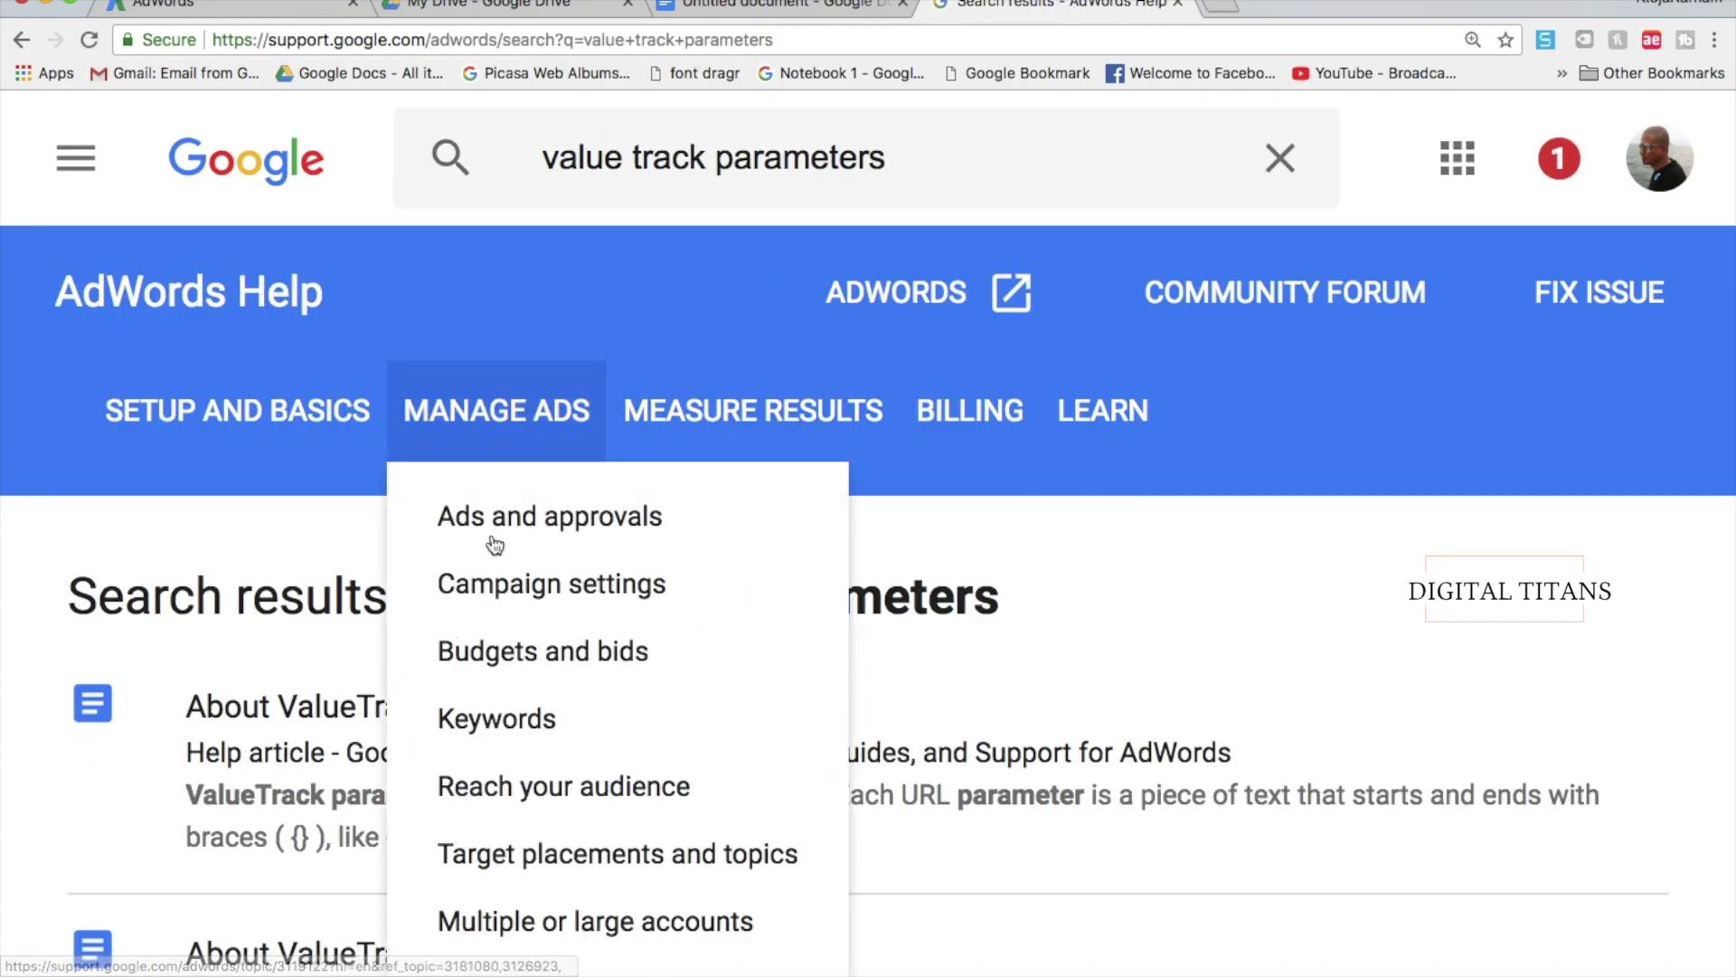
left_click(249, 711)
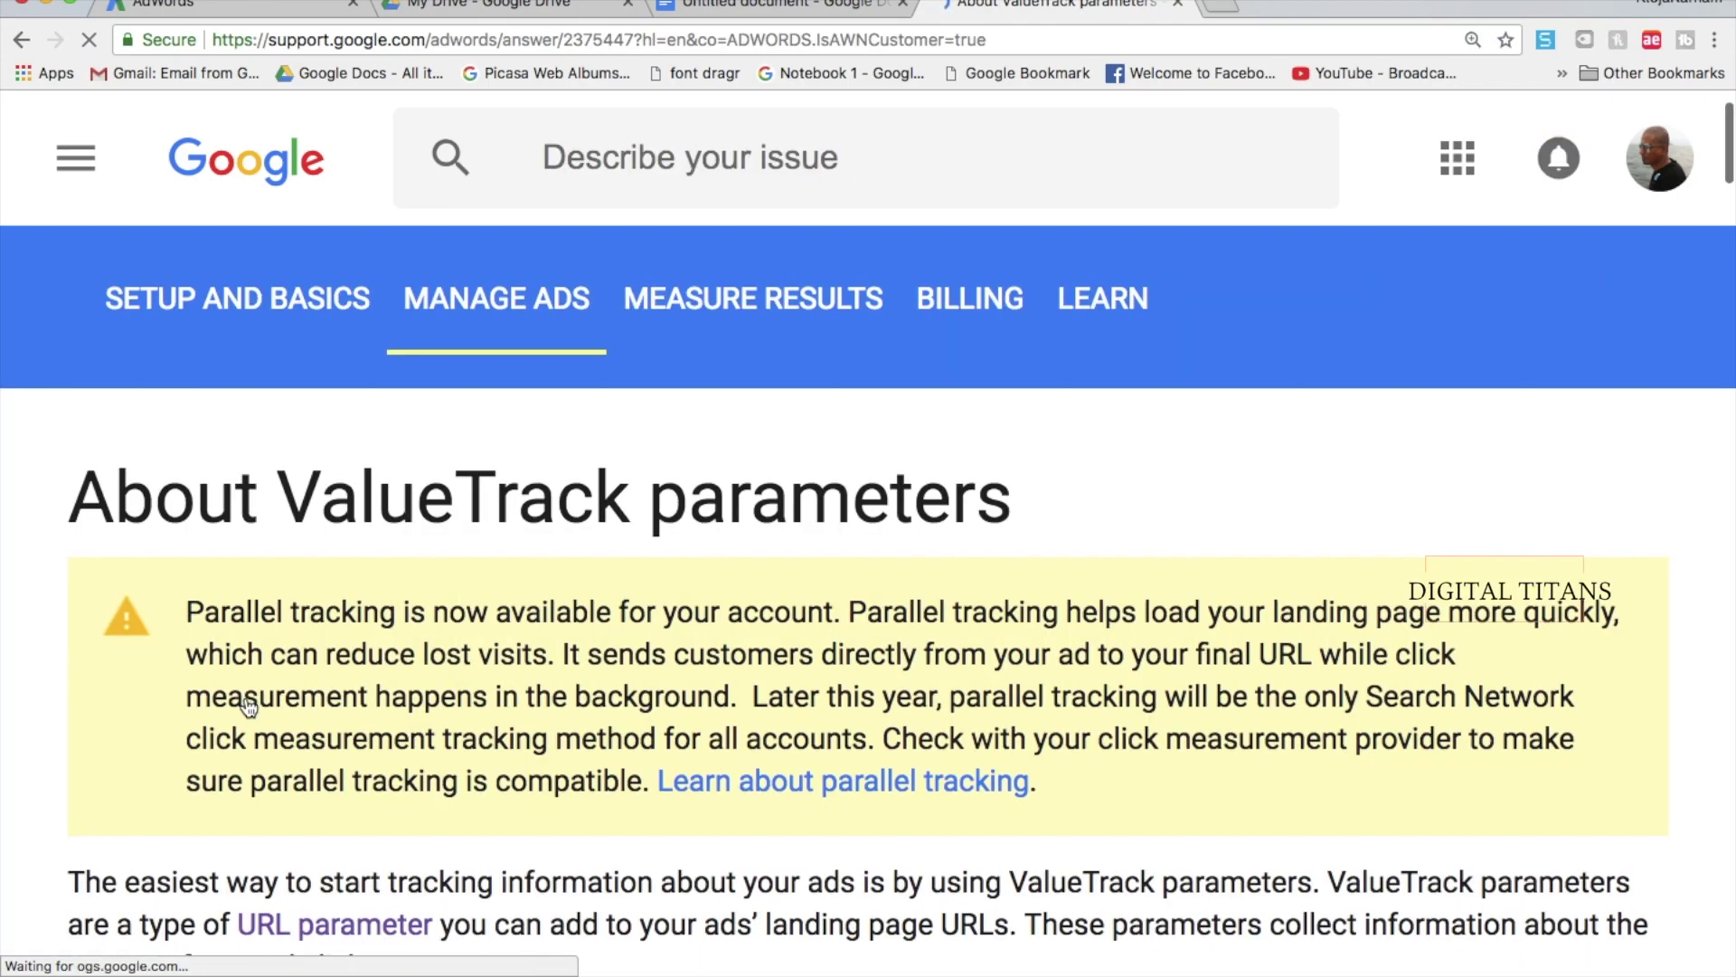
Step: Look through the ValueTrack parameters article, including its device tracking example, IF functions and related links
scroll(249, 711, "down", 6)
scroll(250, 711, "down", 6)
scroll(633, 592, "down", 5)
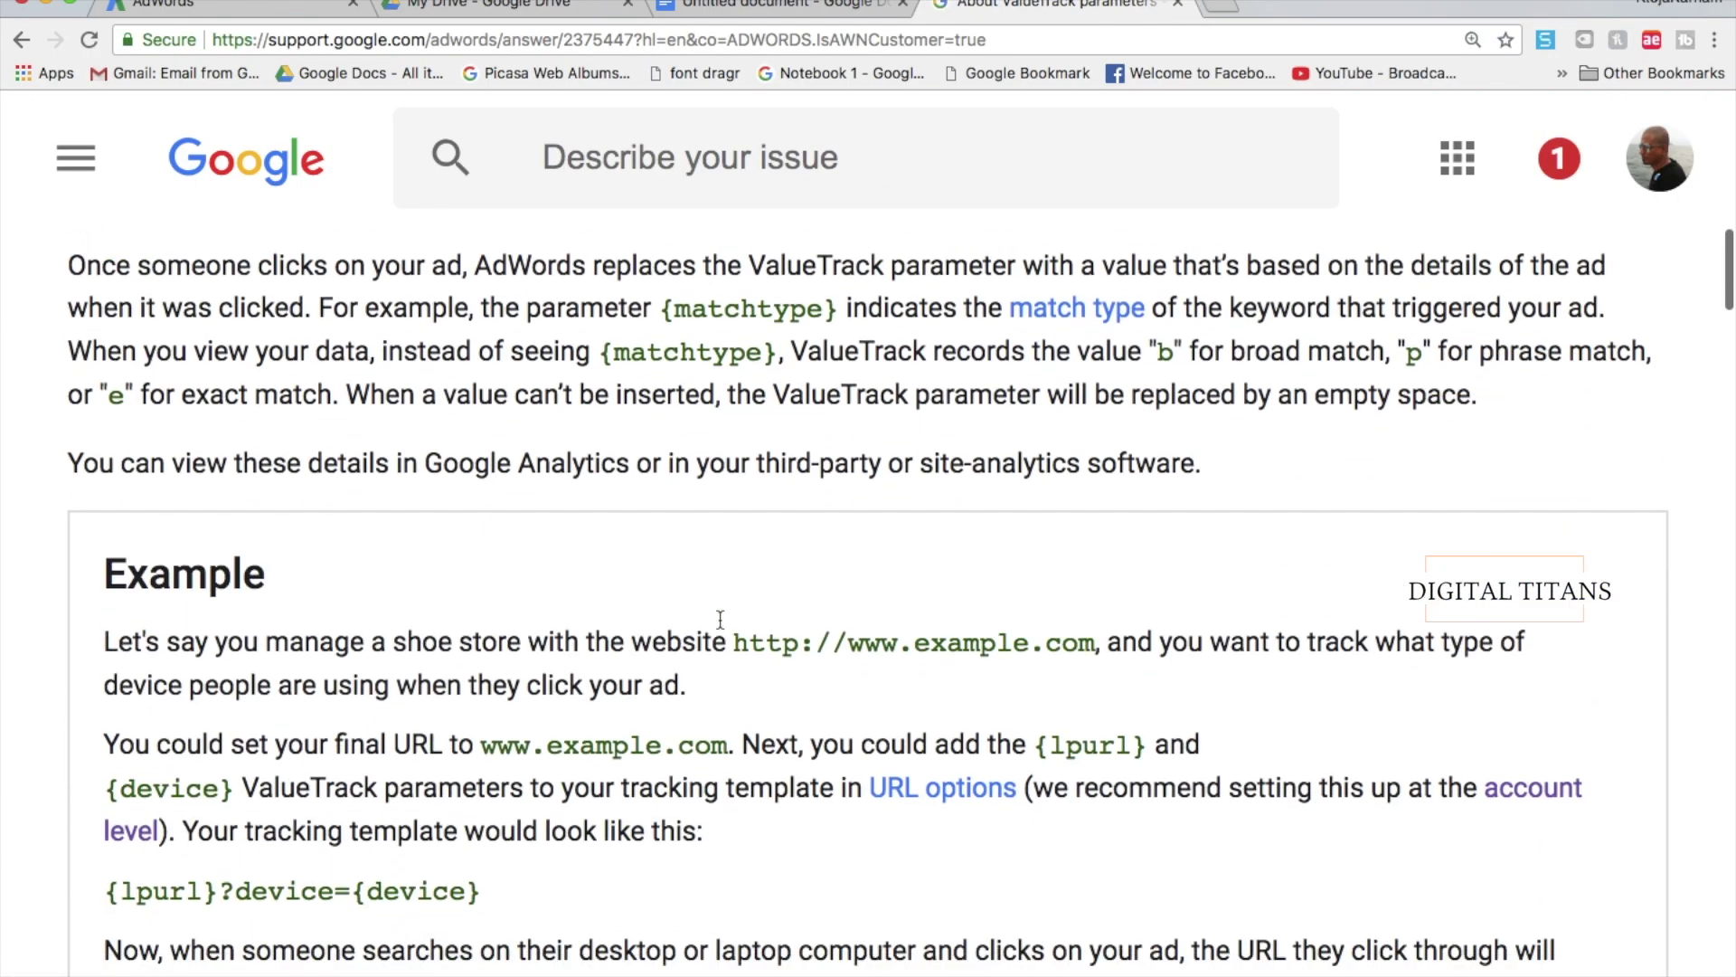
scroll(719, 620, "down", 15)
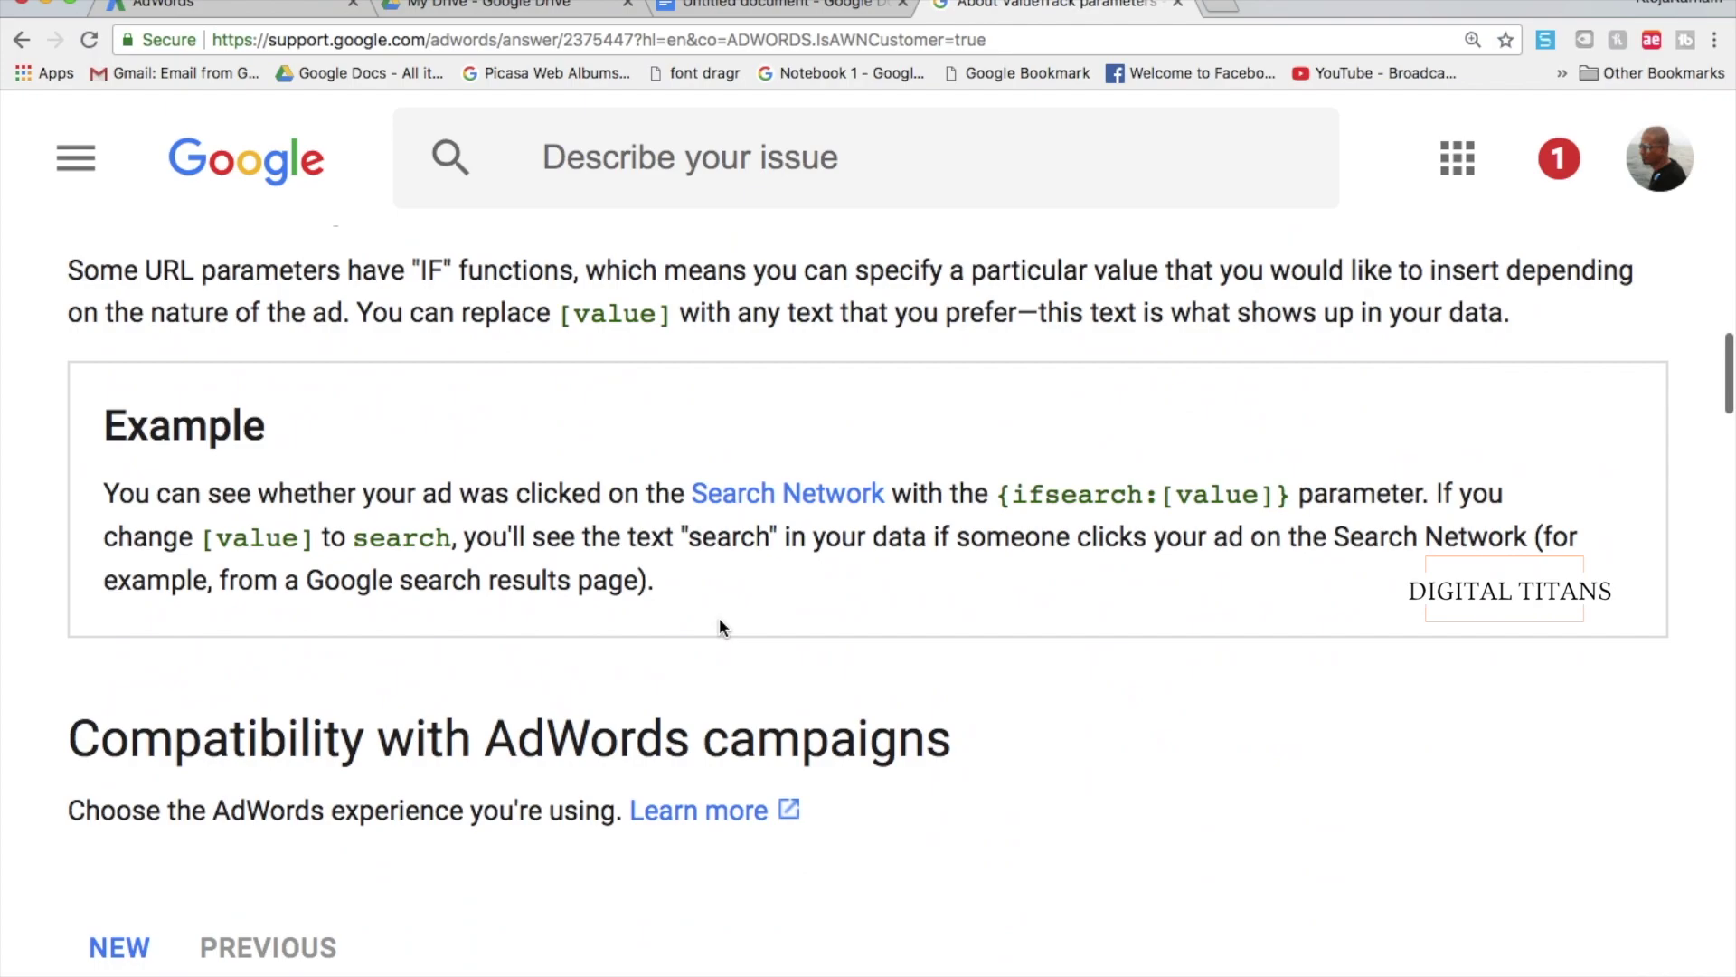
scroll(719, 617, "down", 6)
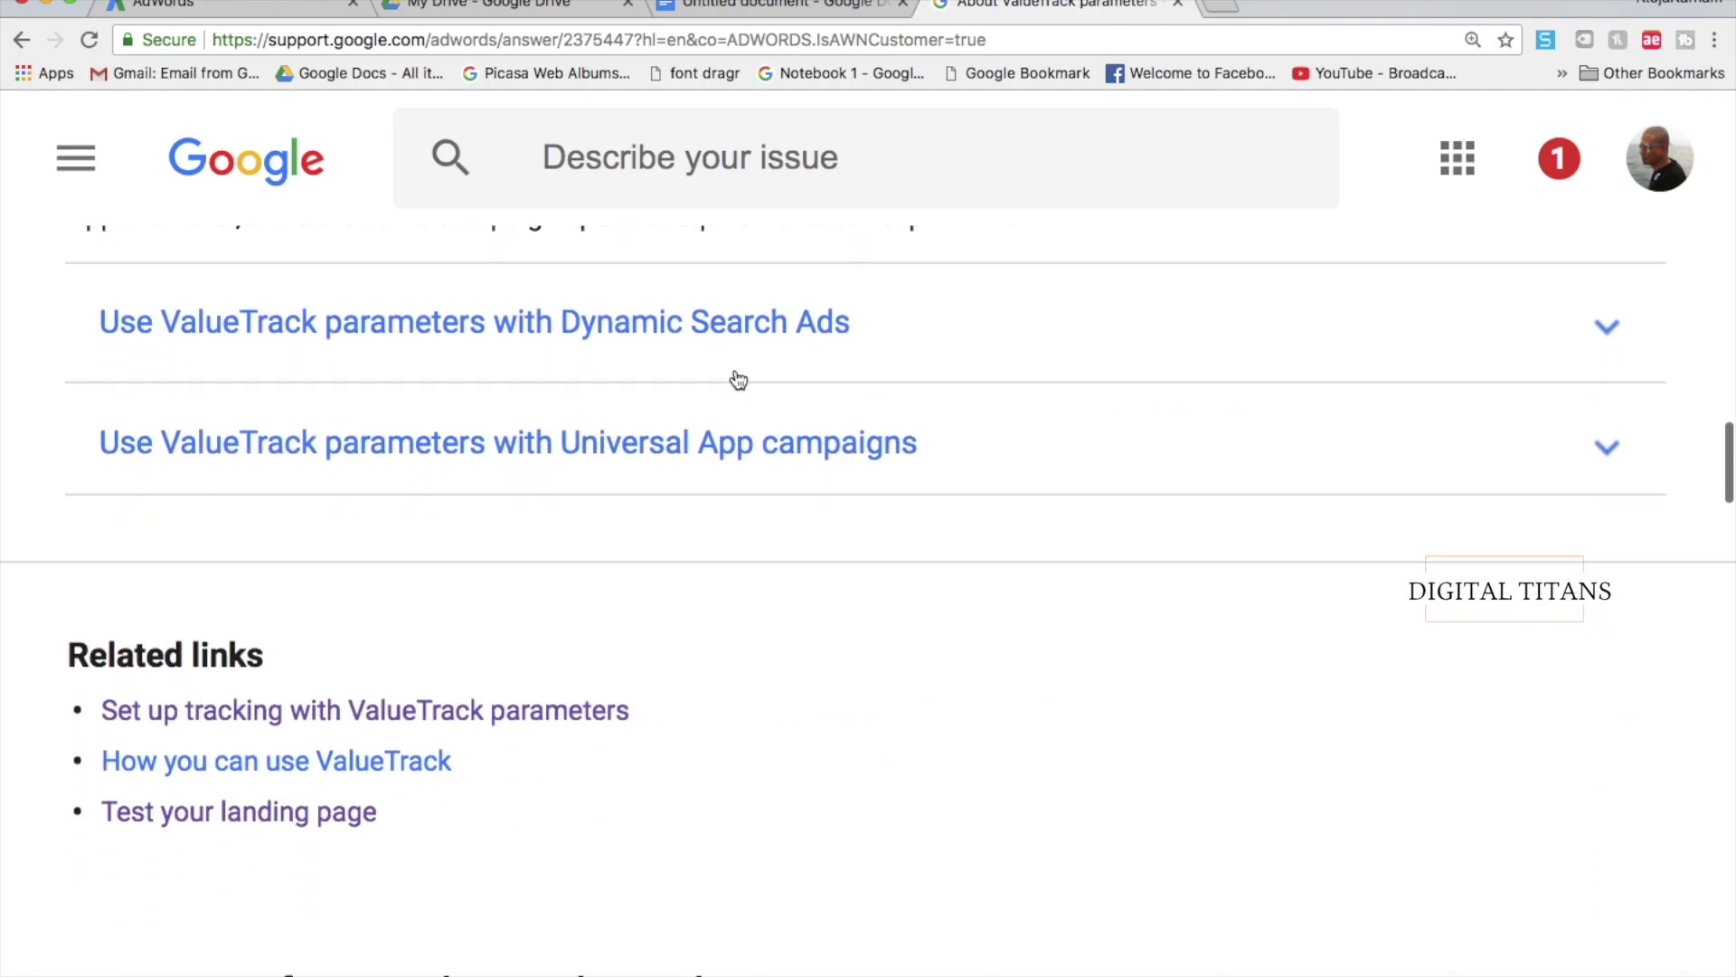
scroll(674, 504, "down", 5)
scroll(675, 504, "up", 20)
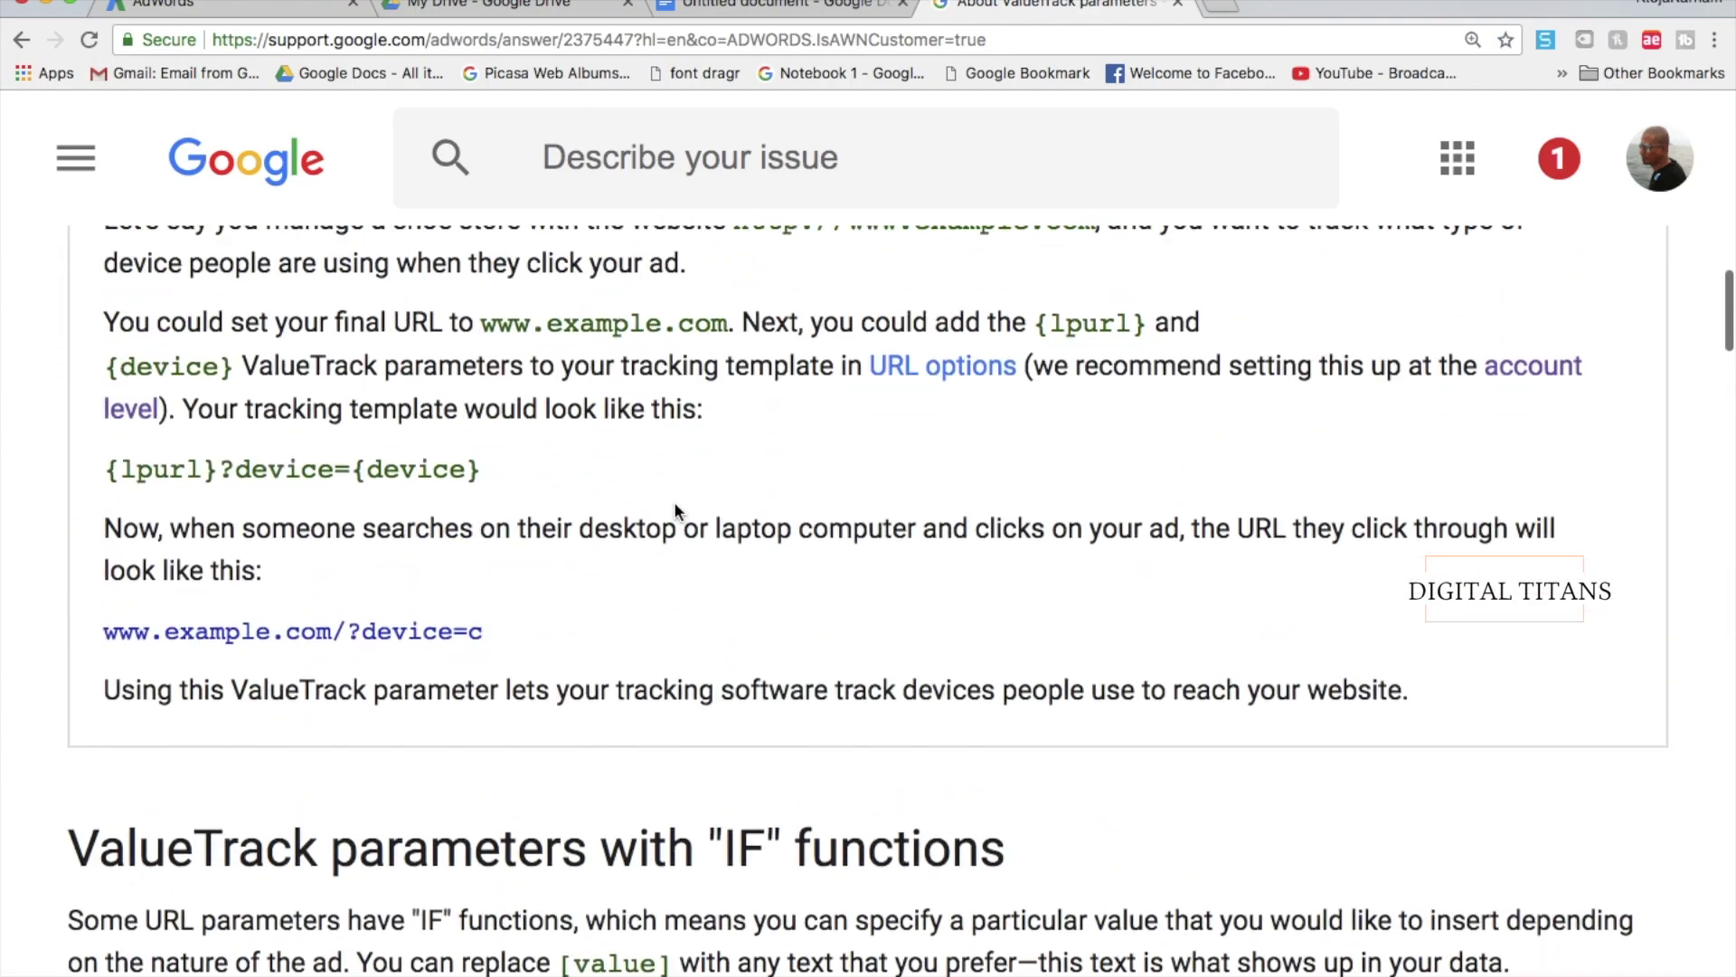
scroll(674, 504, "up", 2)
scroll(812, 769, "up", 8)
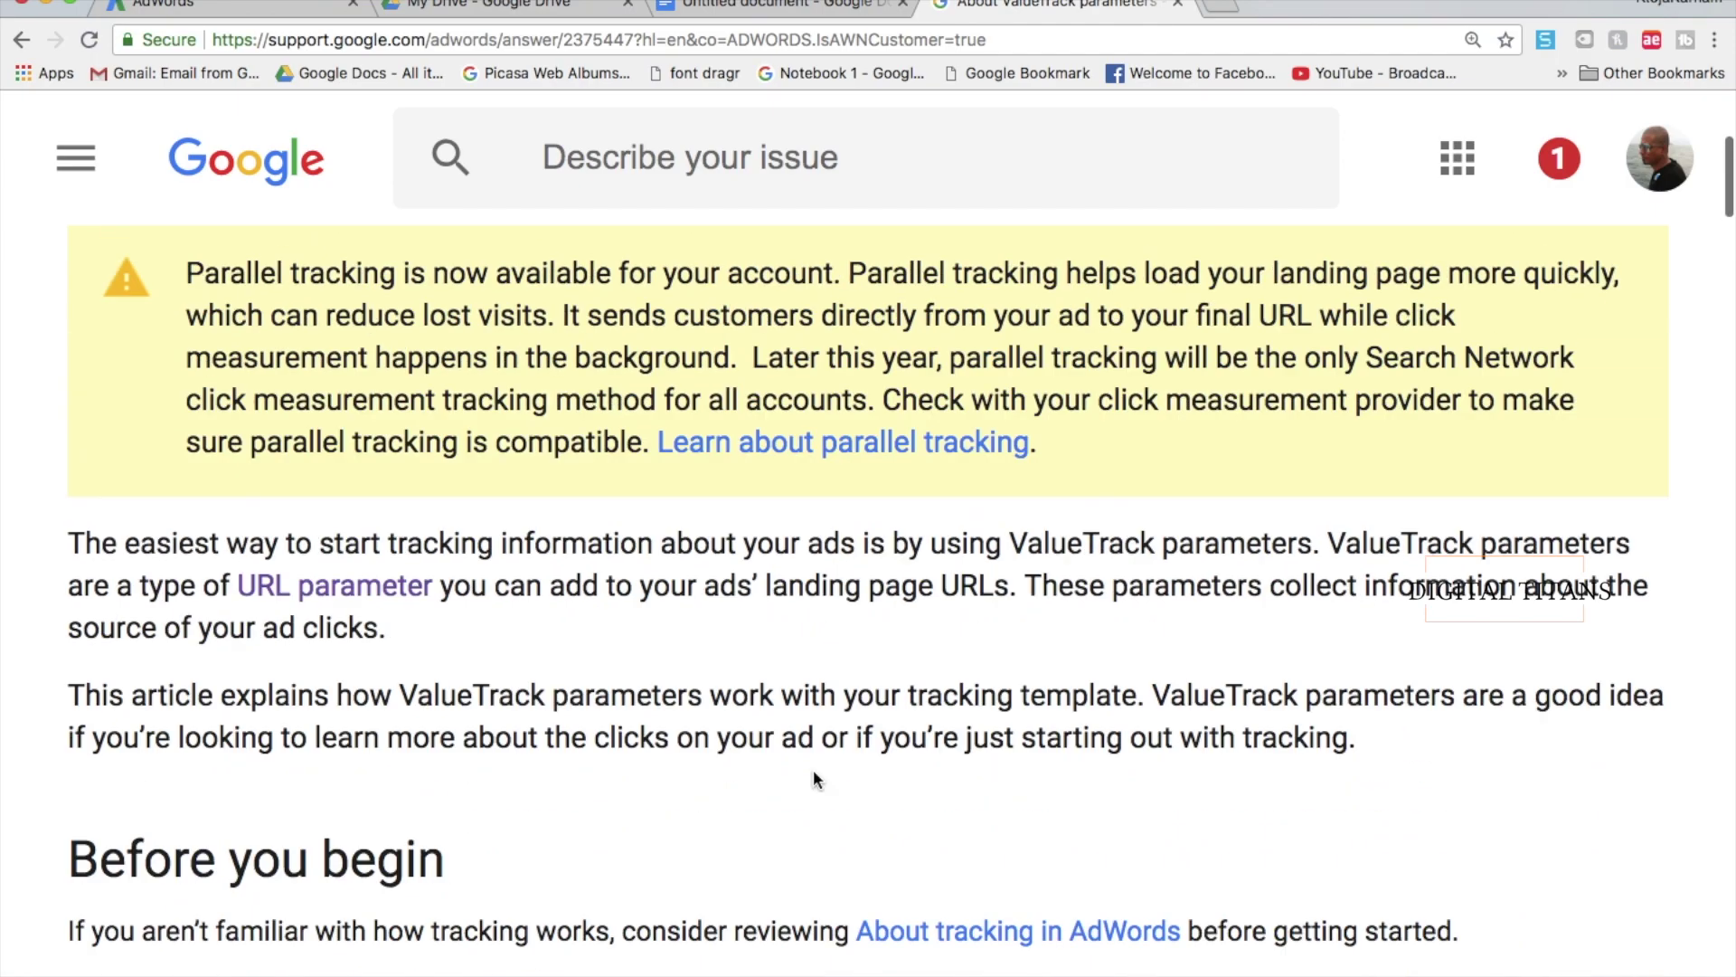
Step: Back in the Google Docs document, add the label "Tracking template:" above the {lpurl} string and select the string
left_click(759, 6)
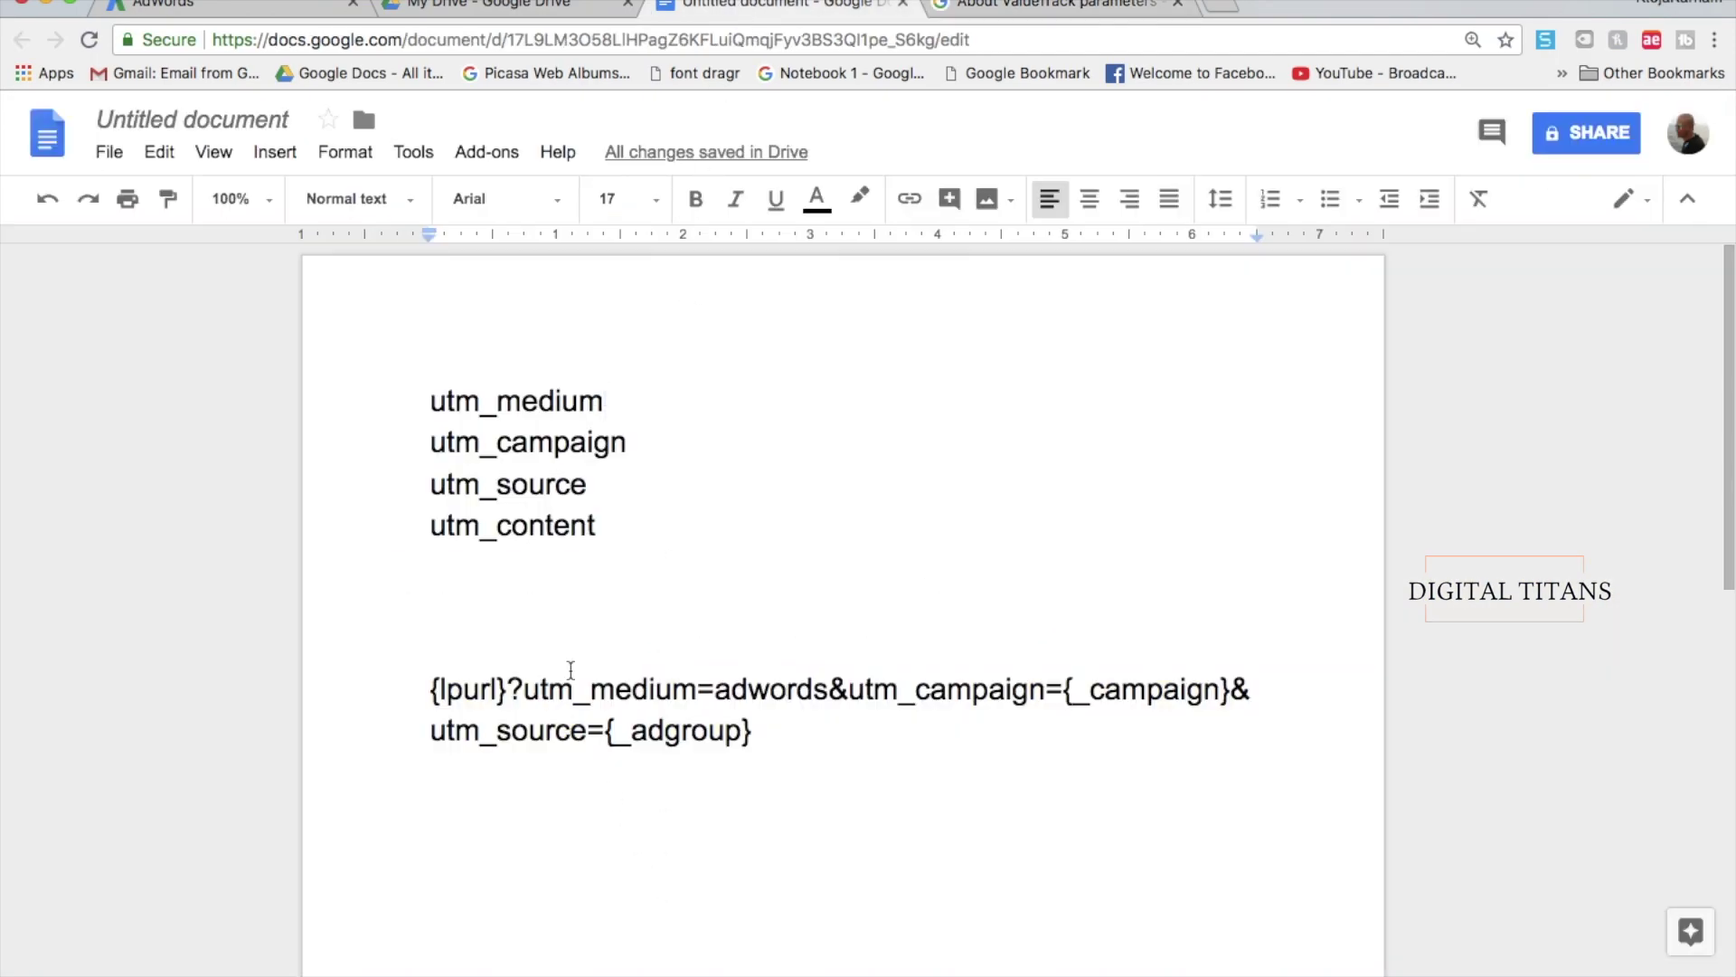
left_click(466, 644)
type("Tracking template:")
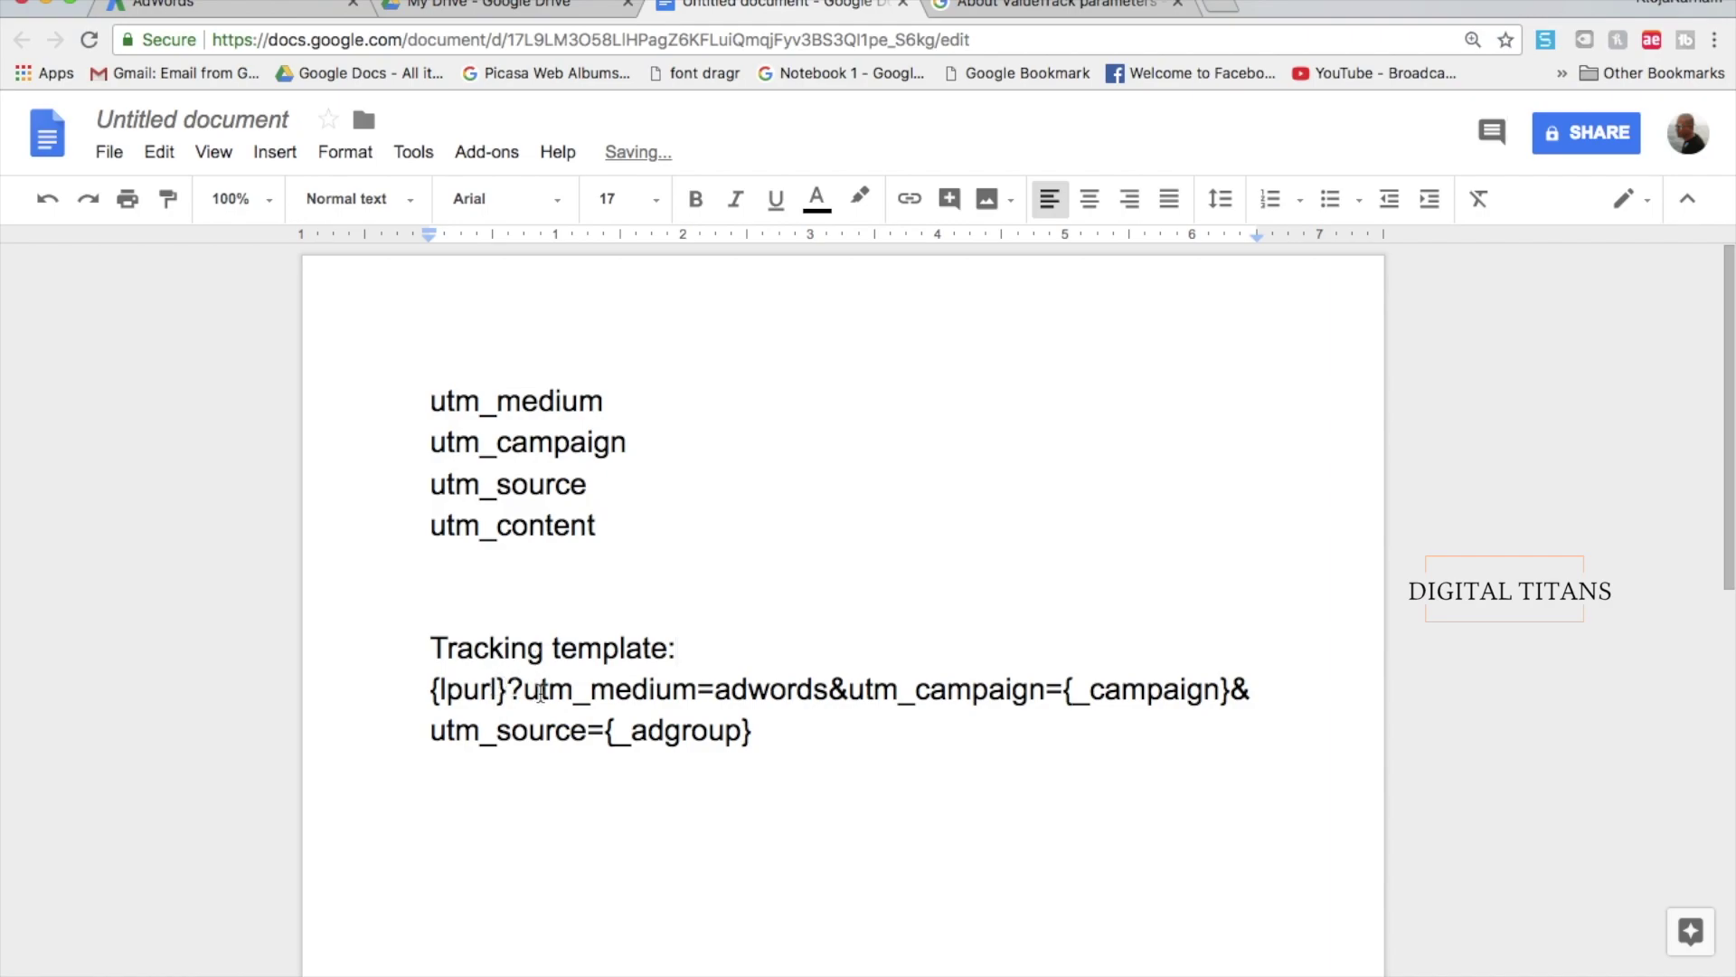
left_click_drag(879, 738, 756, 668)
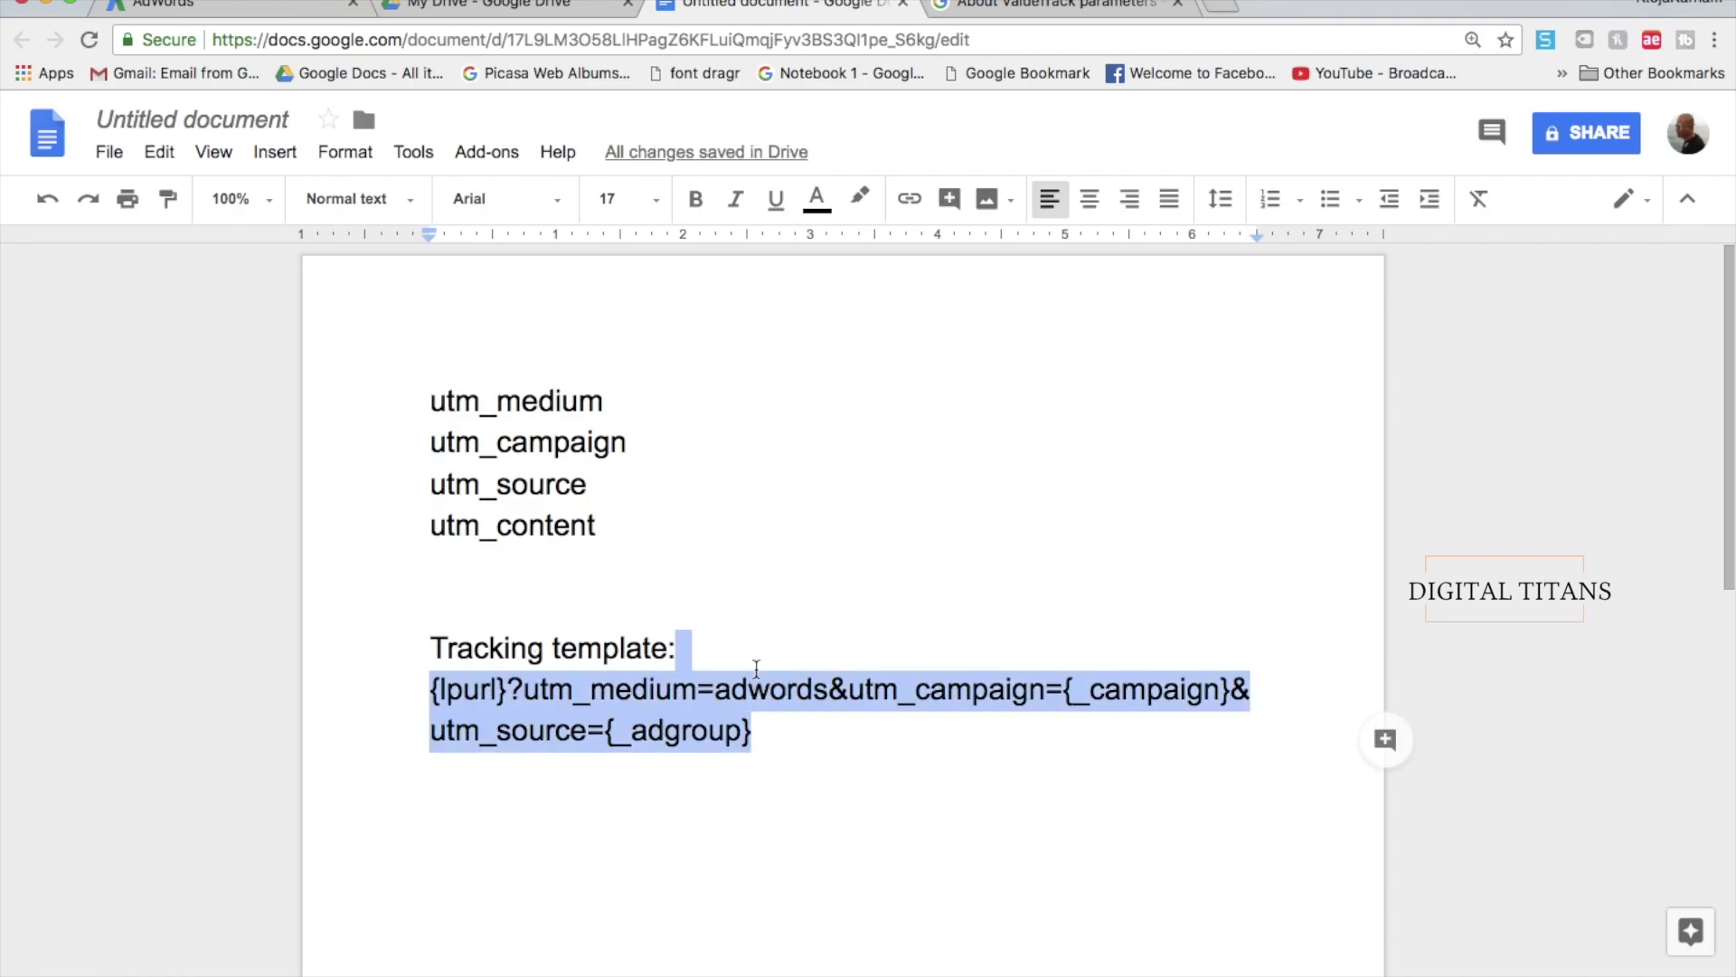
Step: Return to AdWords and open the campaign list for all campaigns
left_click(287, 13)
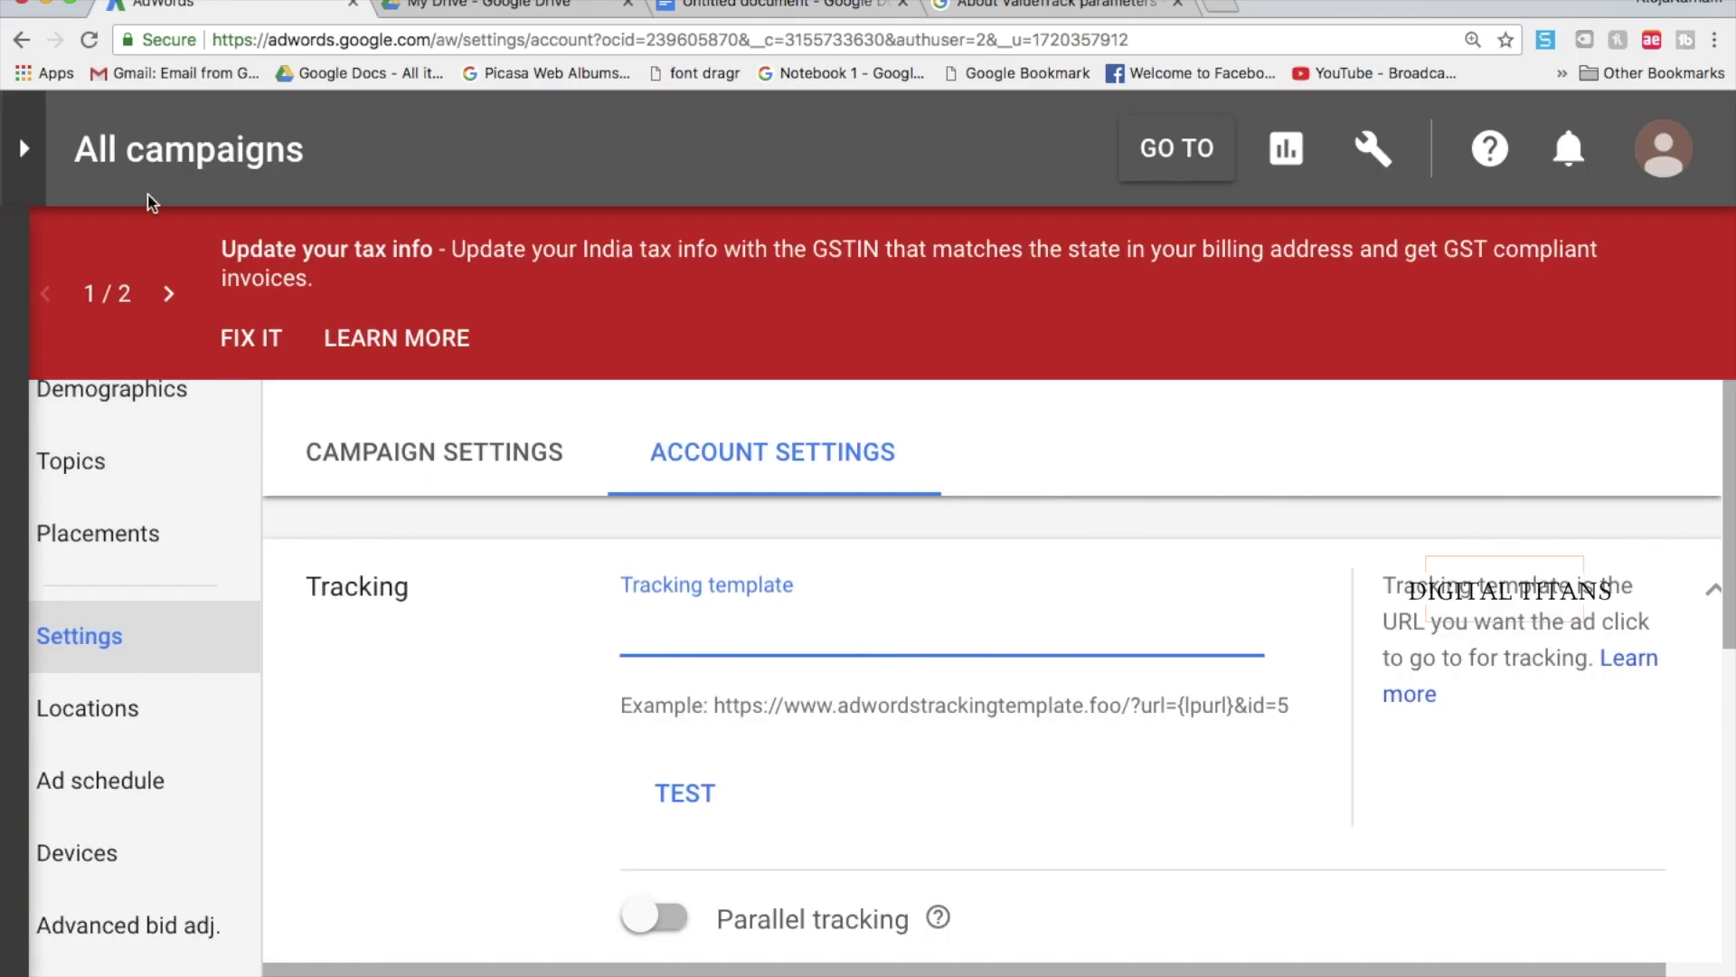
left_click(149, 162)
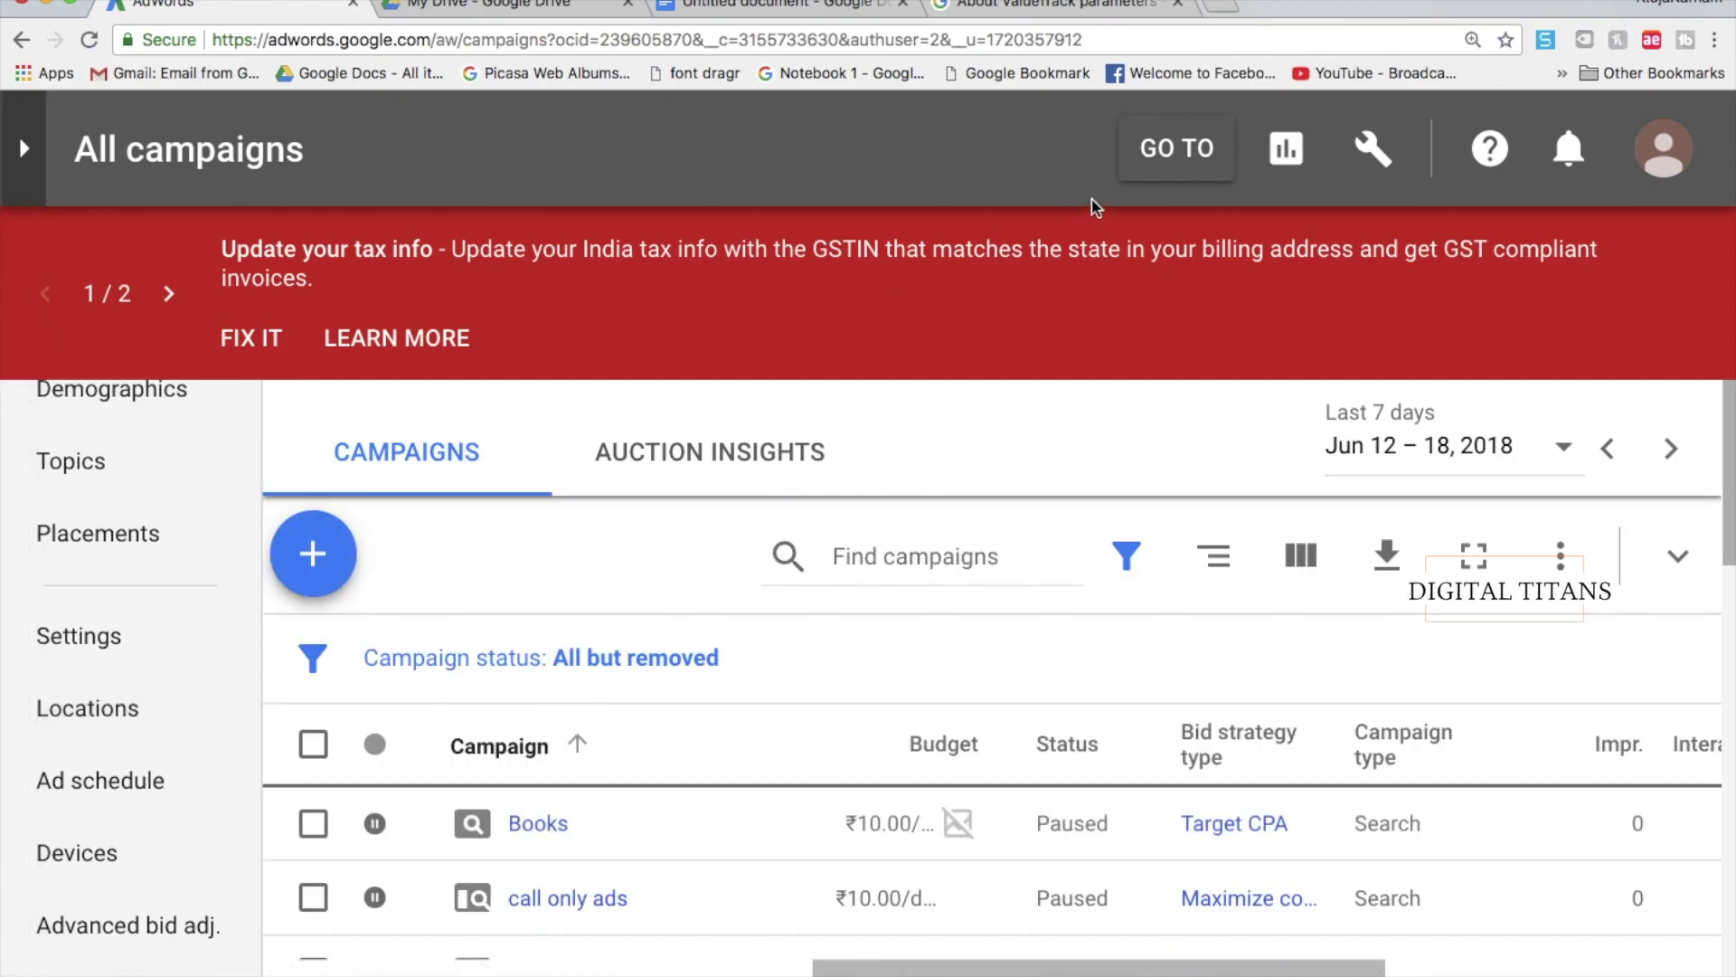
Step: Open the account-level settings for all campaigns and expand the Tracking section
scroll(147, 776, "down", 3)
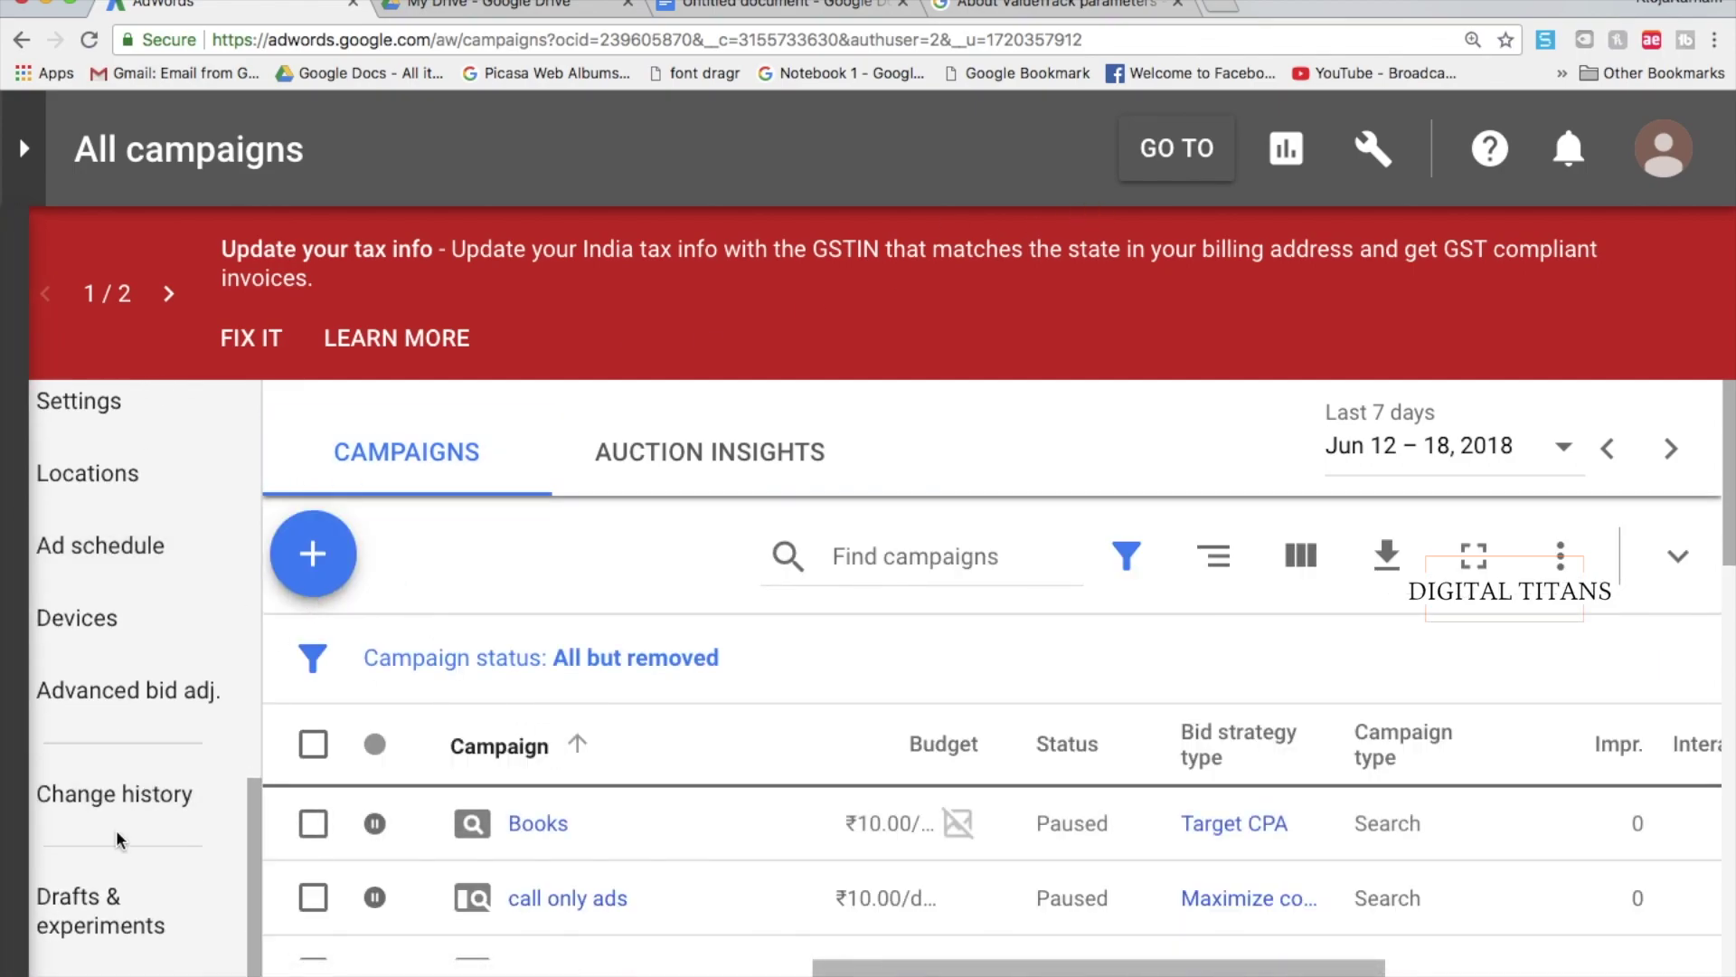
scroll(136, 714, "up", 3)
left_click(130, 662)
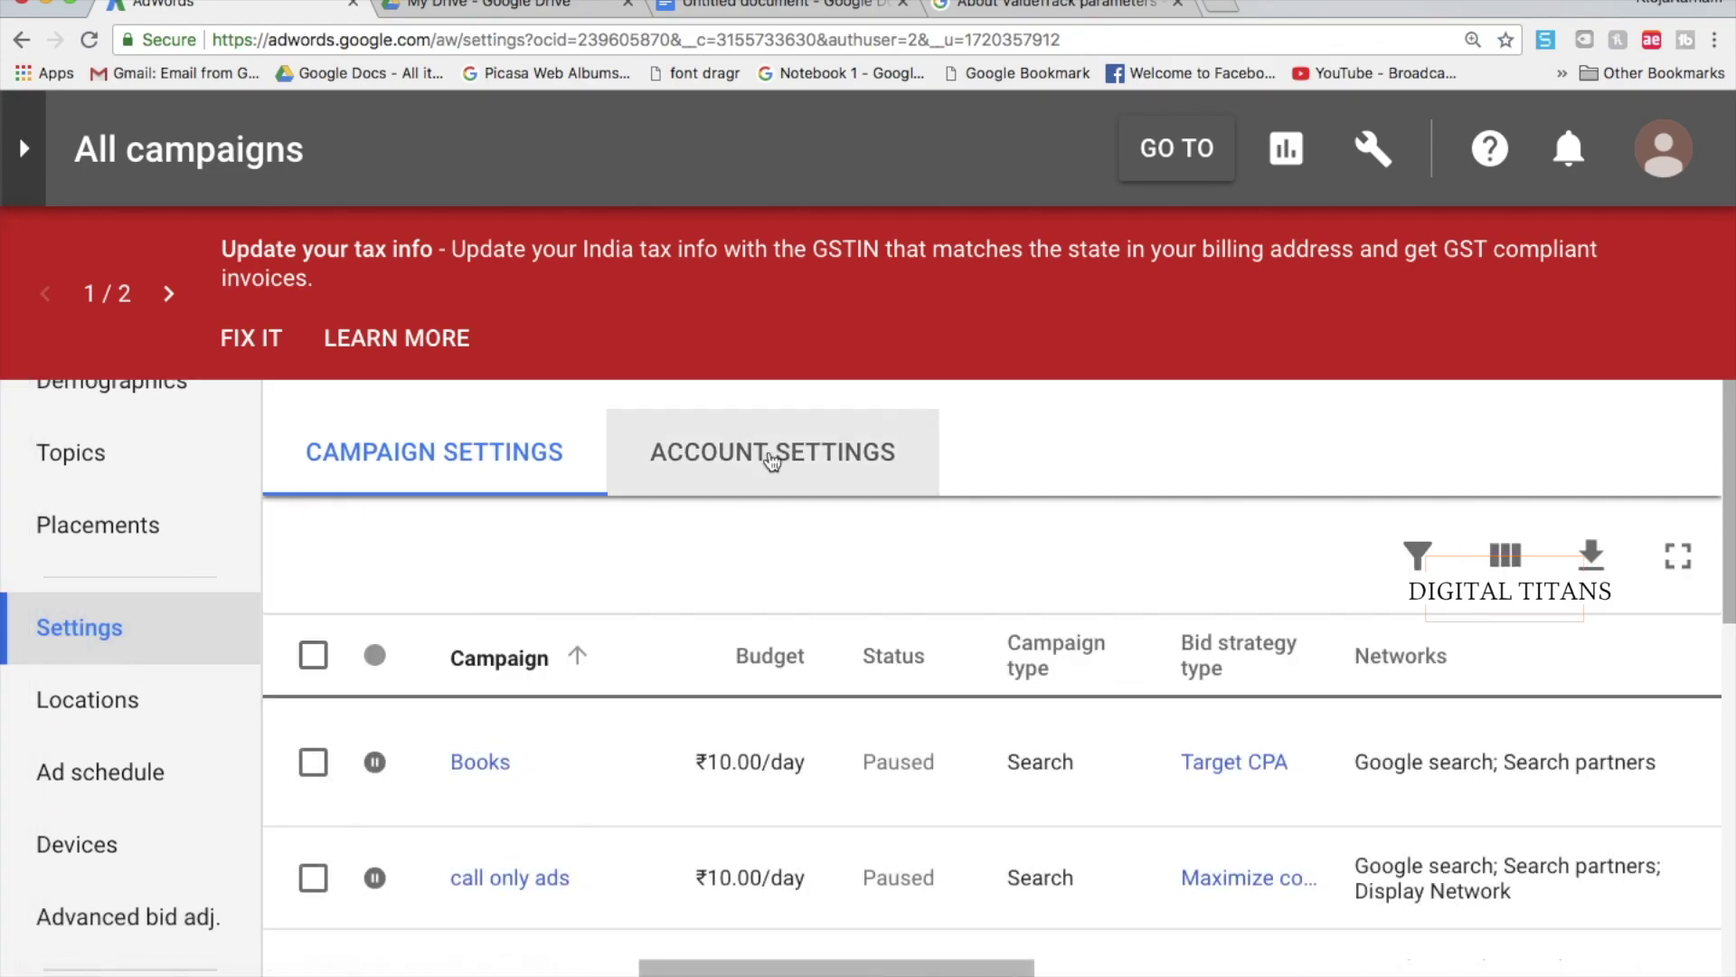
left_click(752, 458)
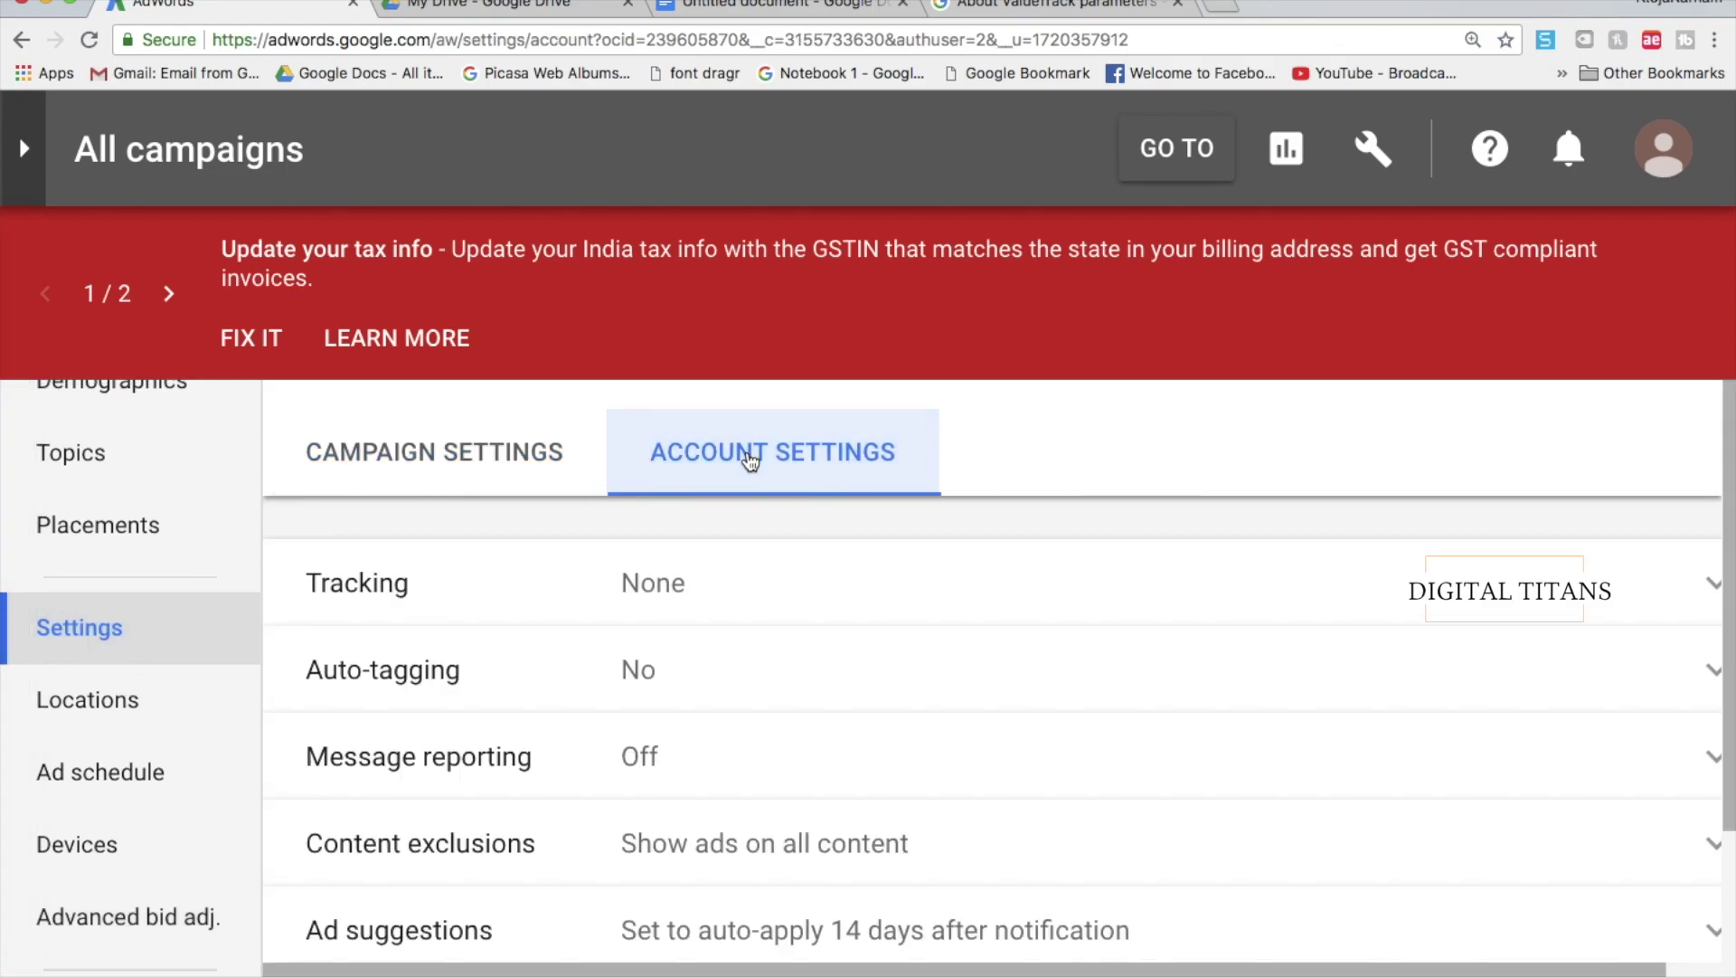
left_click(701, 574)
Step: Paste {lpurl}?utm_medium=adwords&utm_campaign={_campaign}&utm_source={_adgroup} as the account's tracking template, remove its leading space and check the full string
left_click(731, 624)
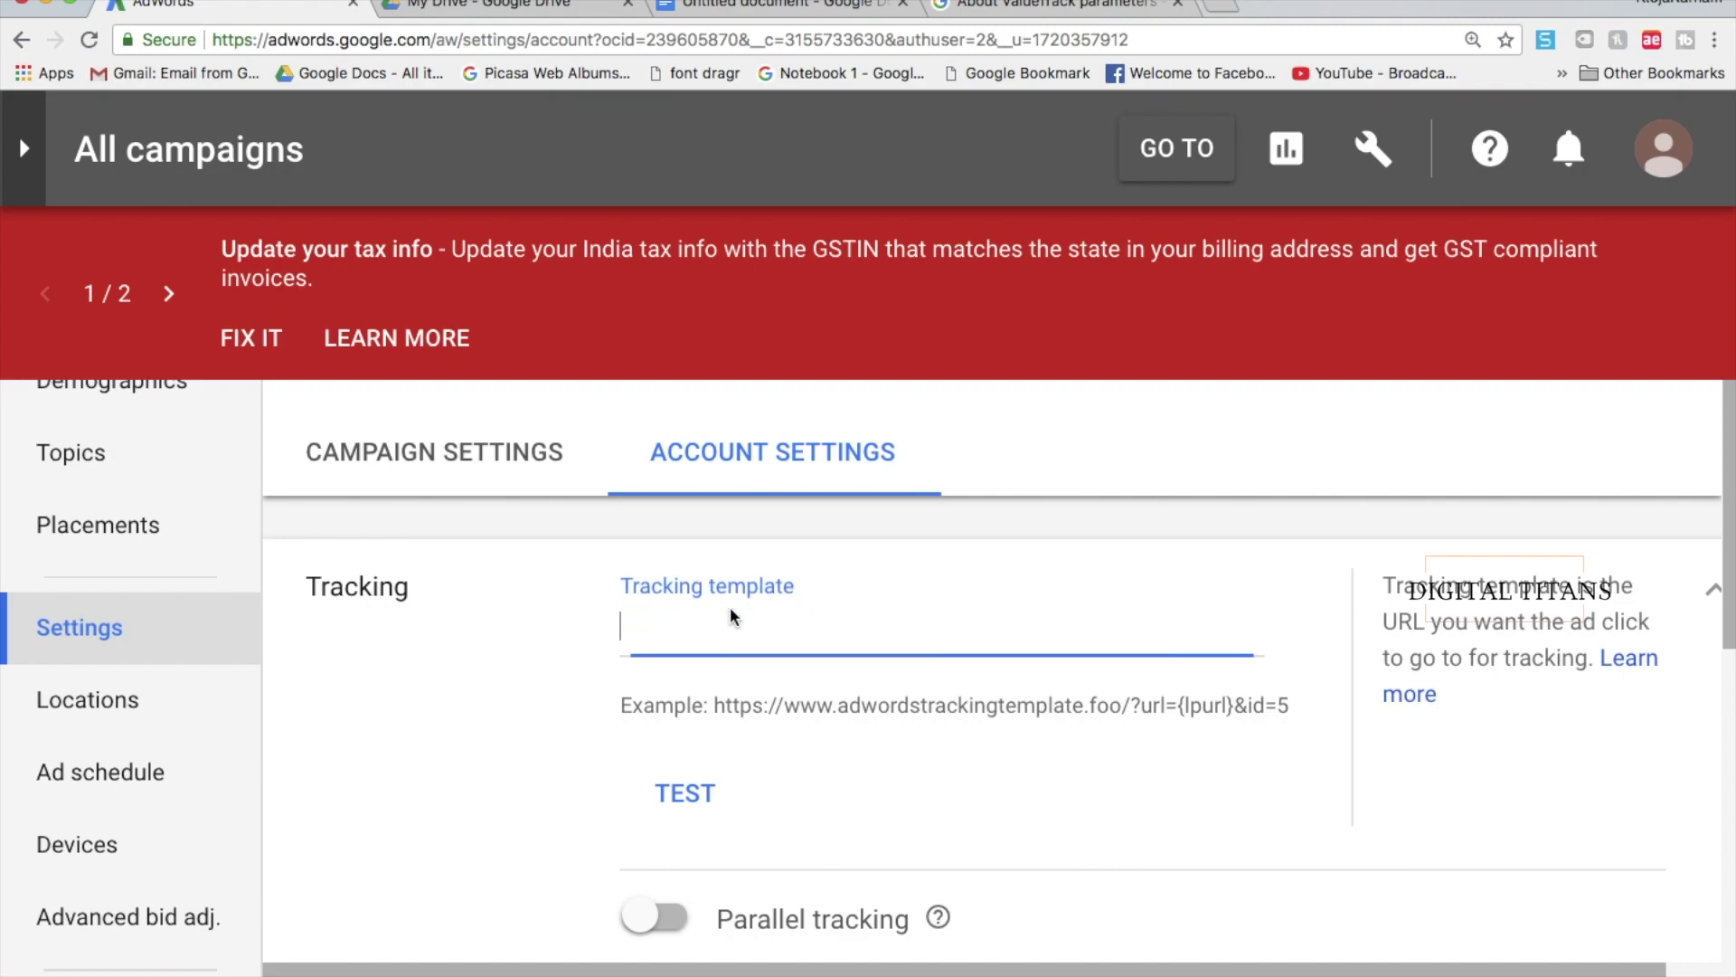
key("super+v")
key("super+Left")
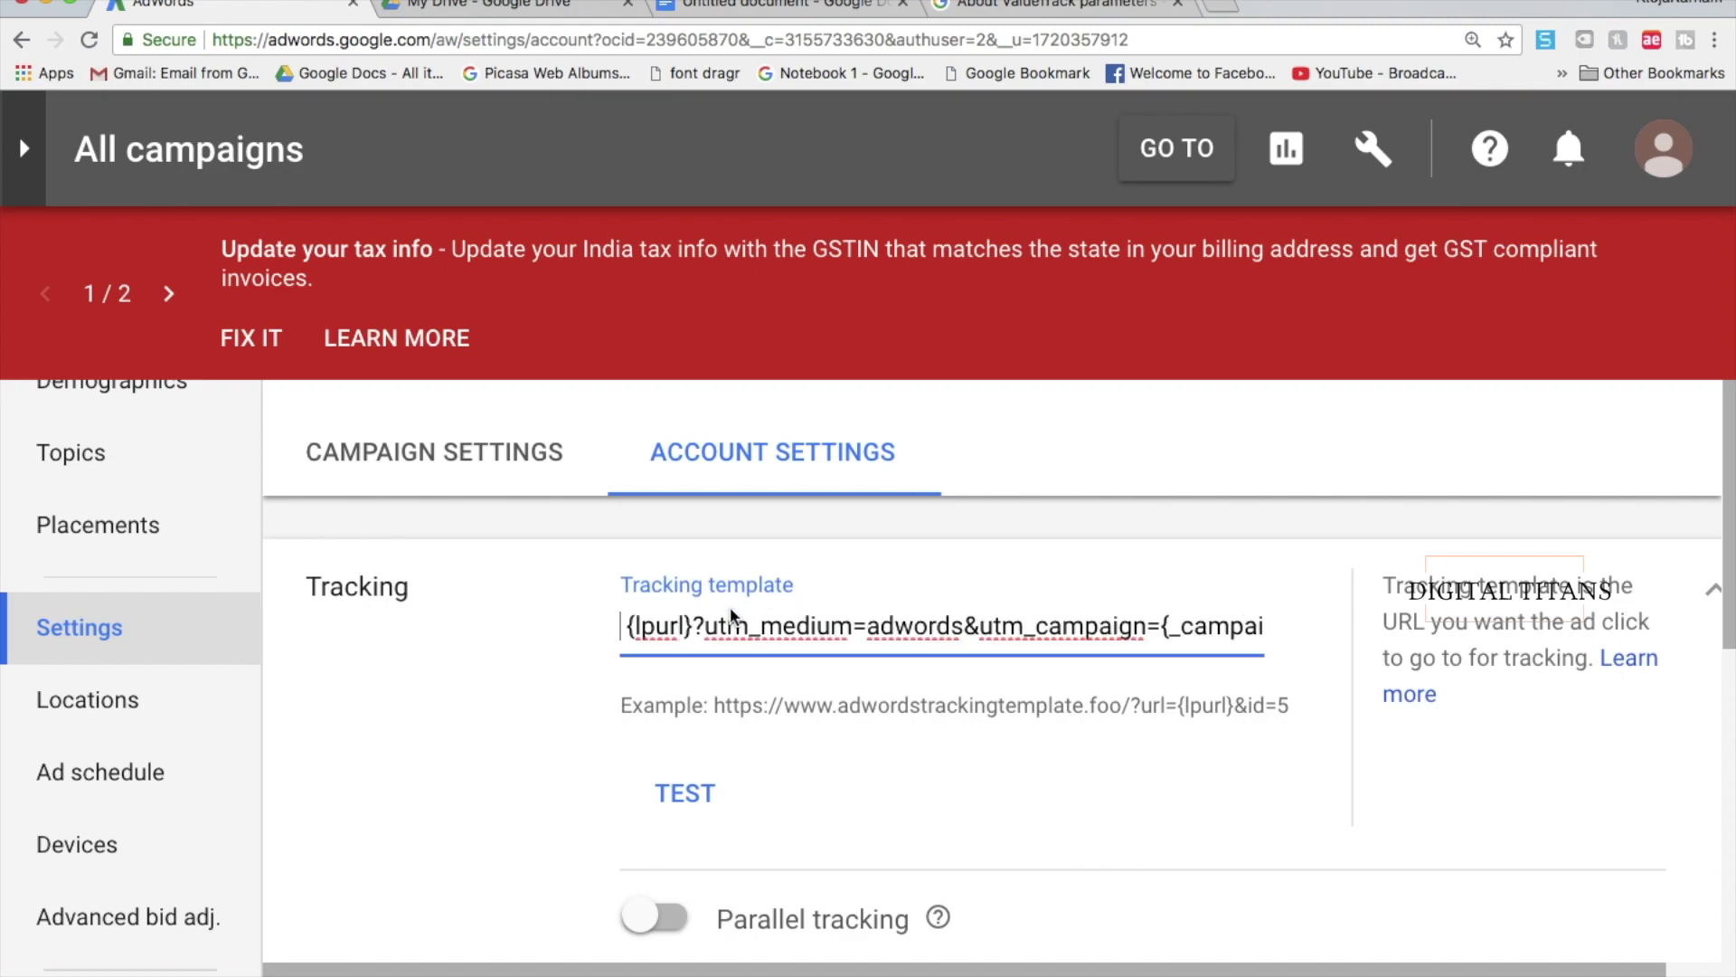
key("BackSpace")
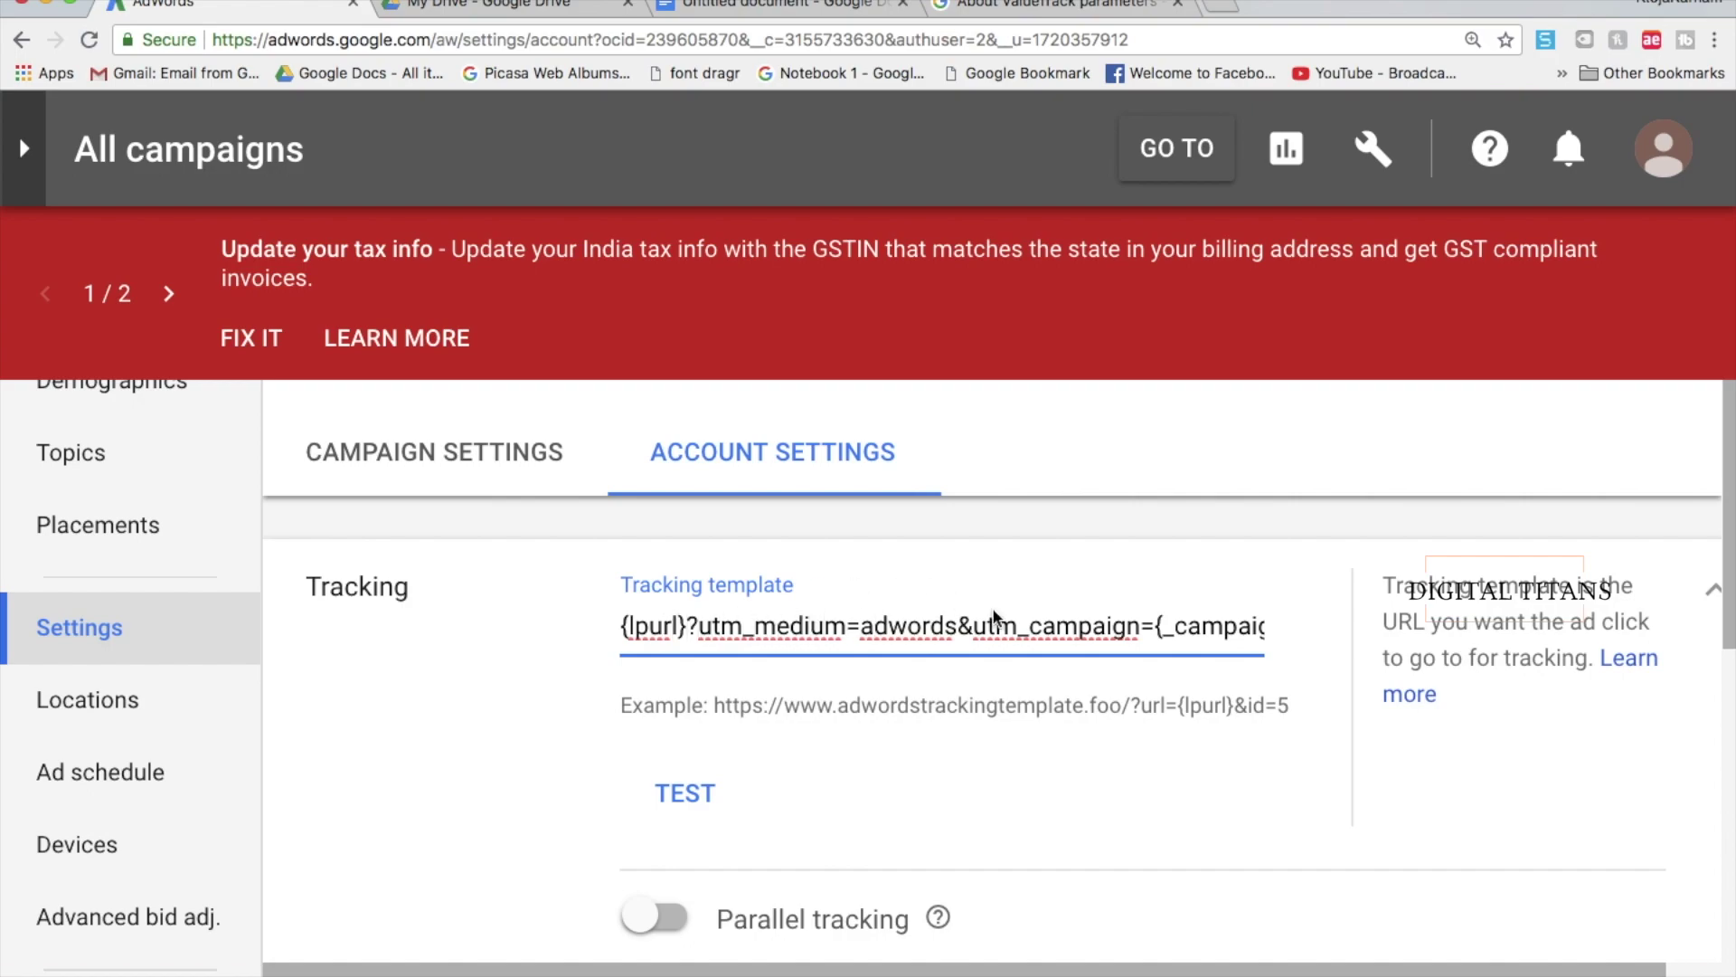
scroll(1058, 626, "right", 1)
scroll(1118, 636, "right", 3)
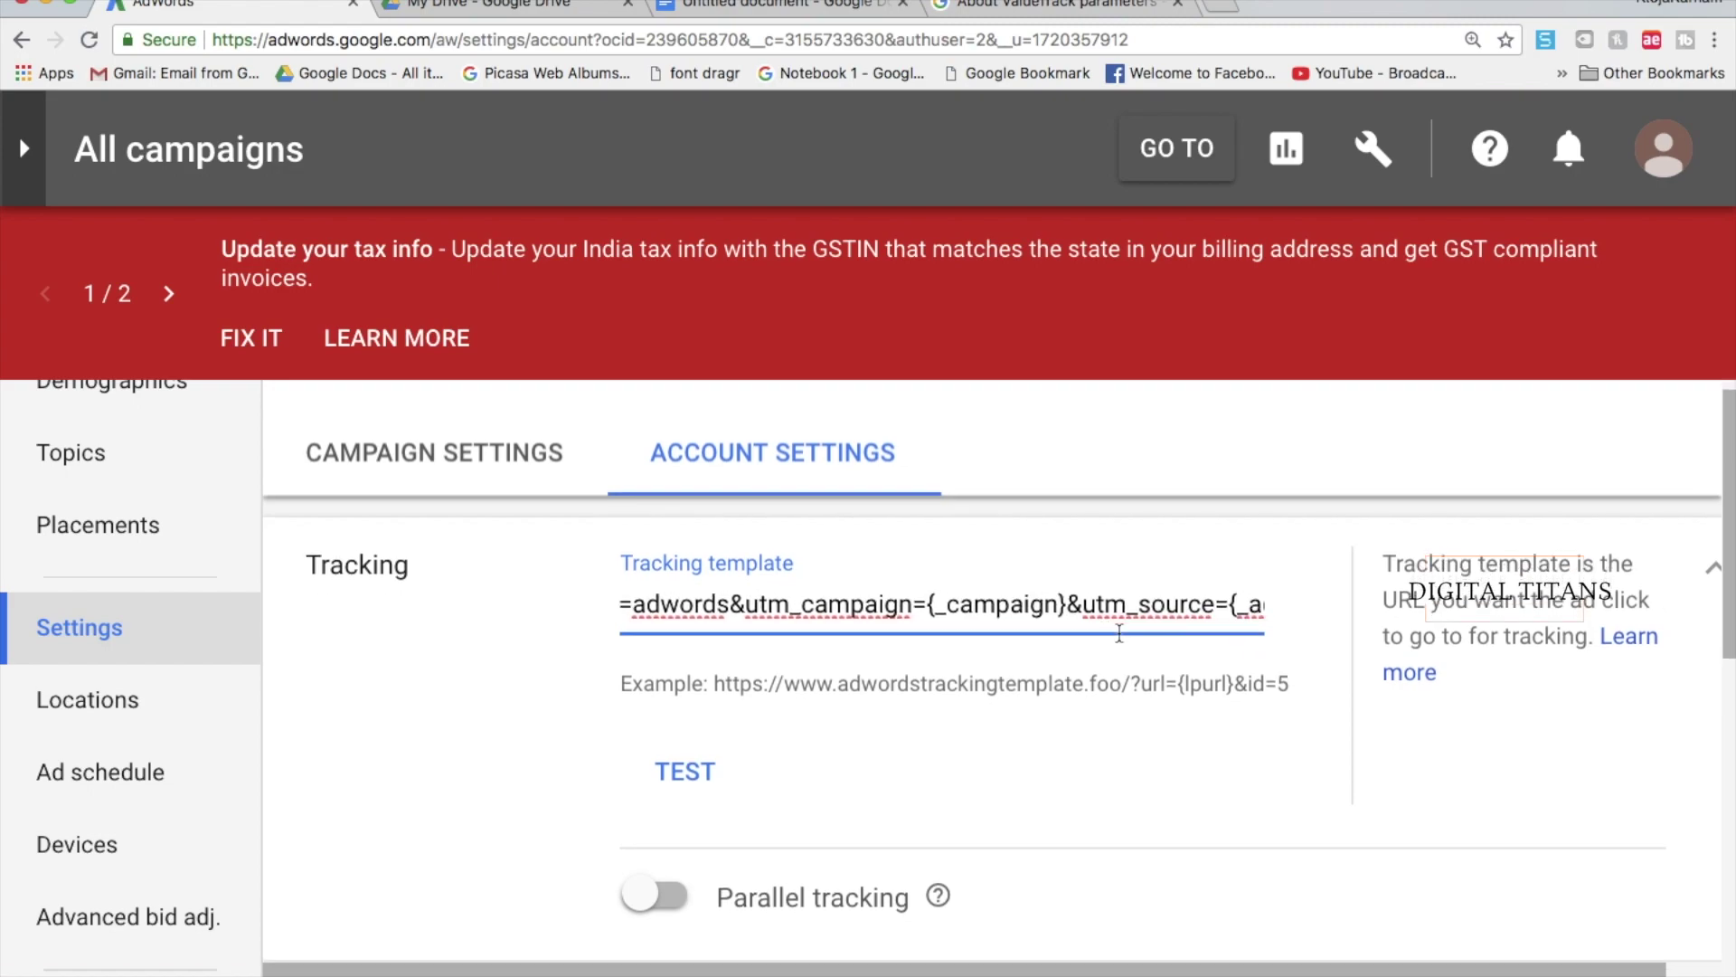
scroll(1122, 599, "down", 1)
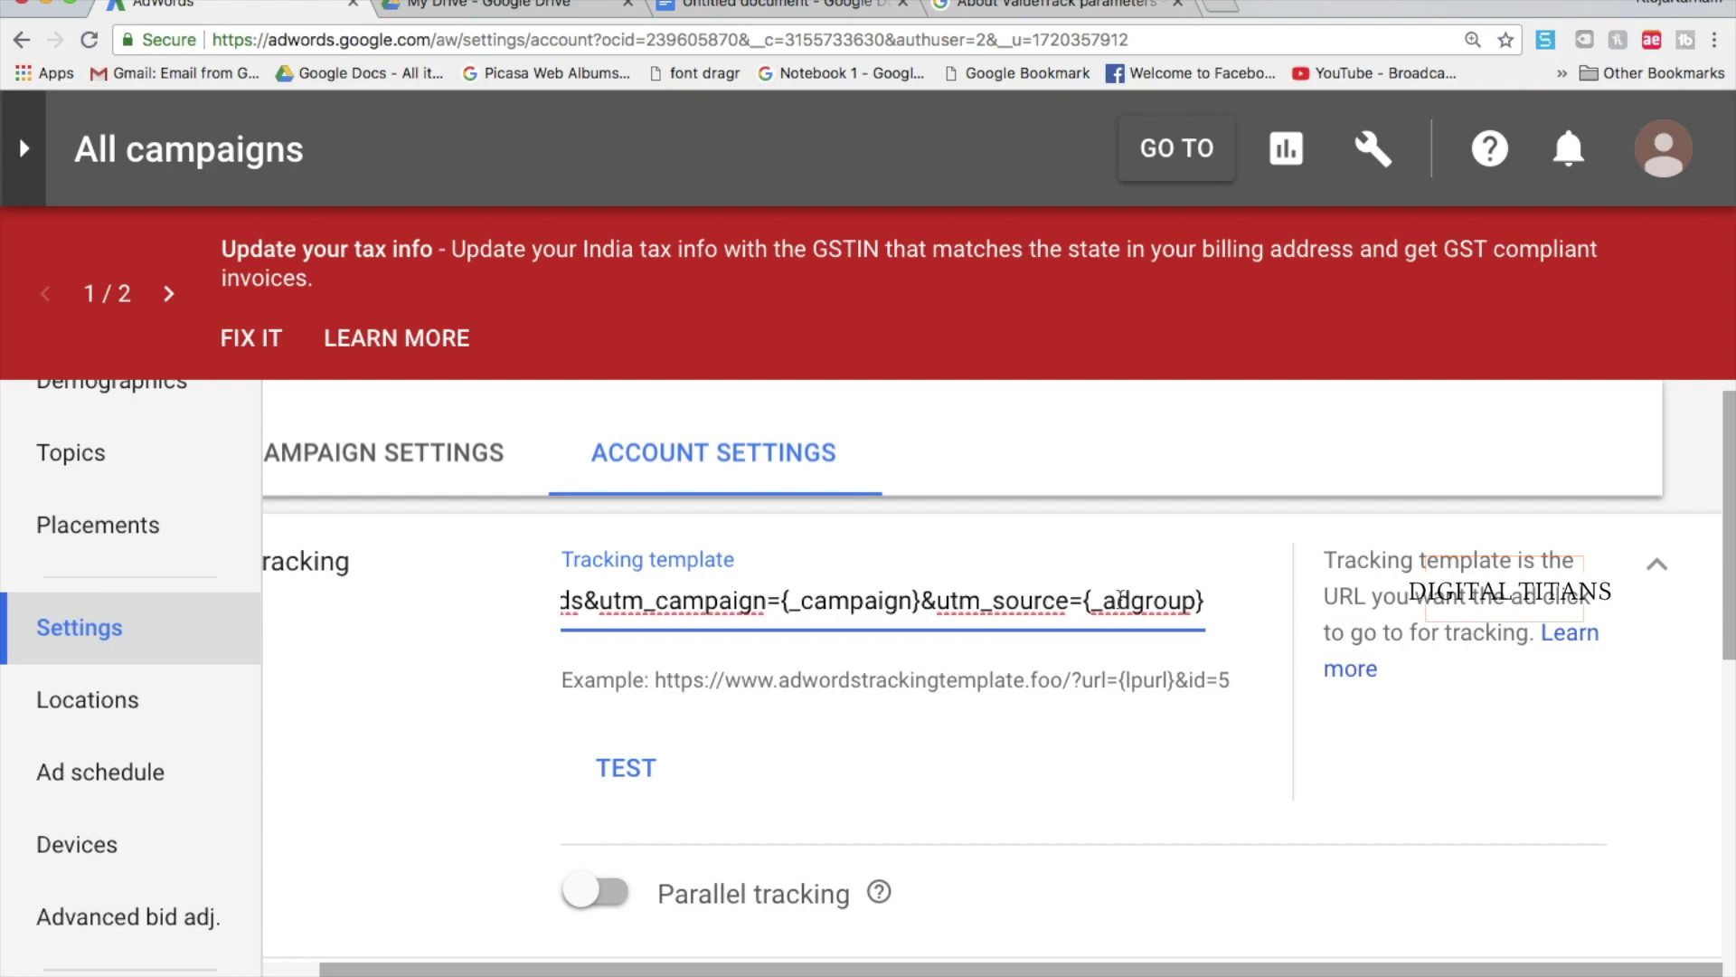
Step: Test the tracking template, examine the sample click URLs and one URL's template, final URL and attributes, and leave the test results
left_click(635, 755)
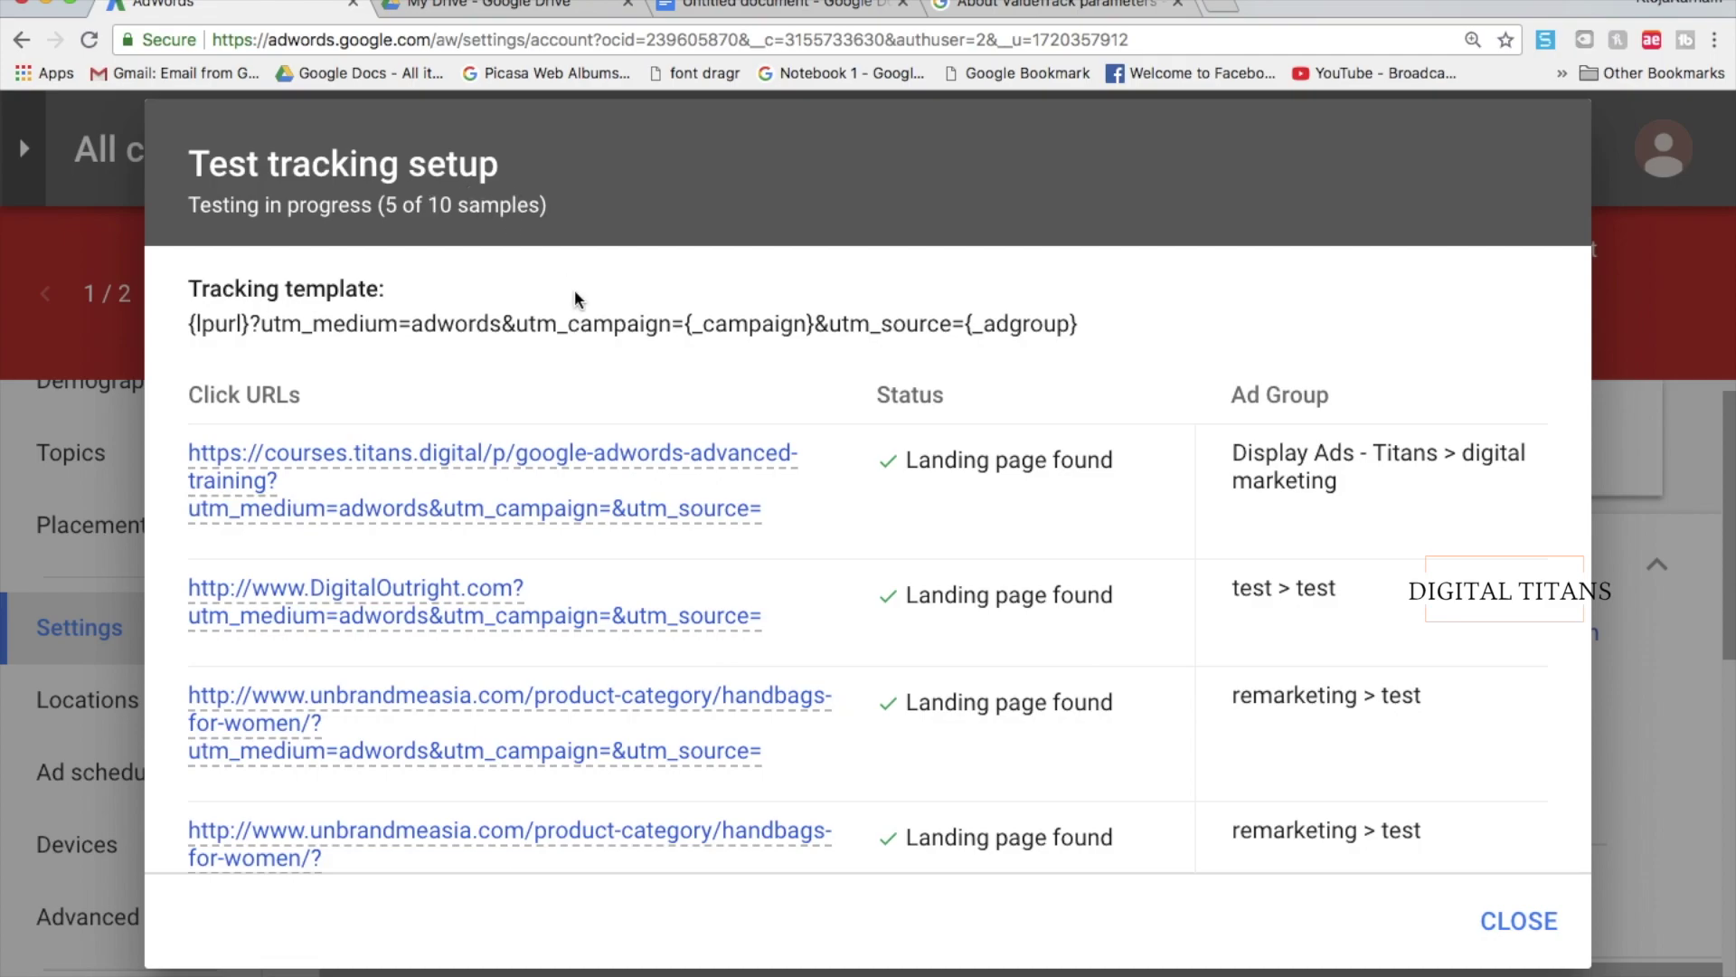
scroll(546, 492, "down", 9)
mouse_move(547, 486)
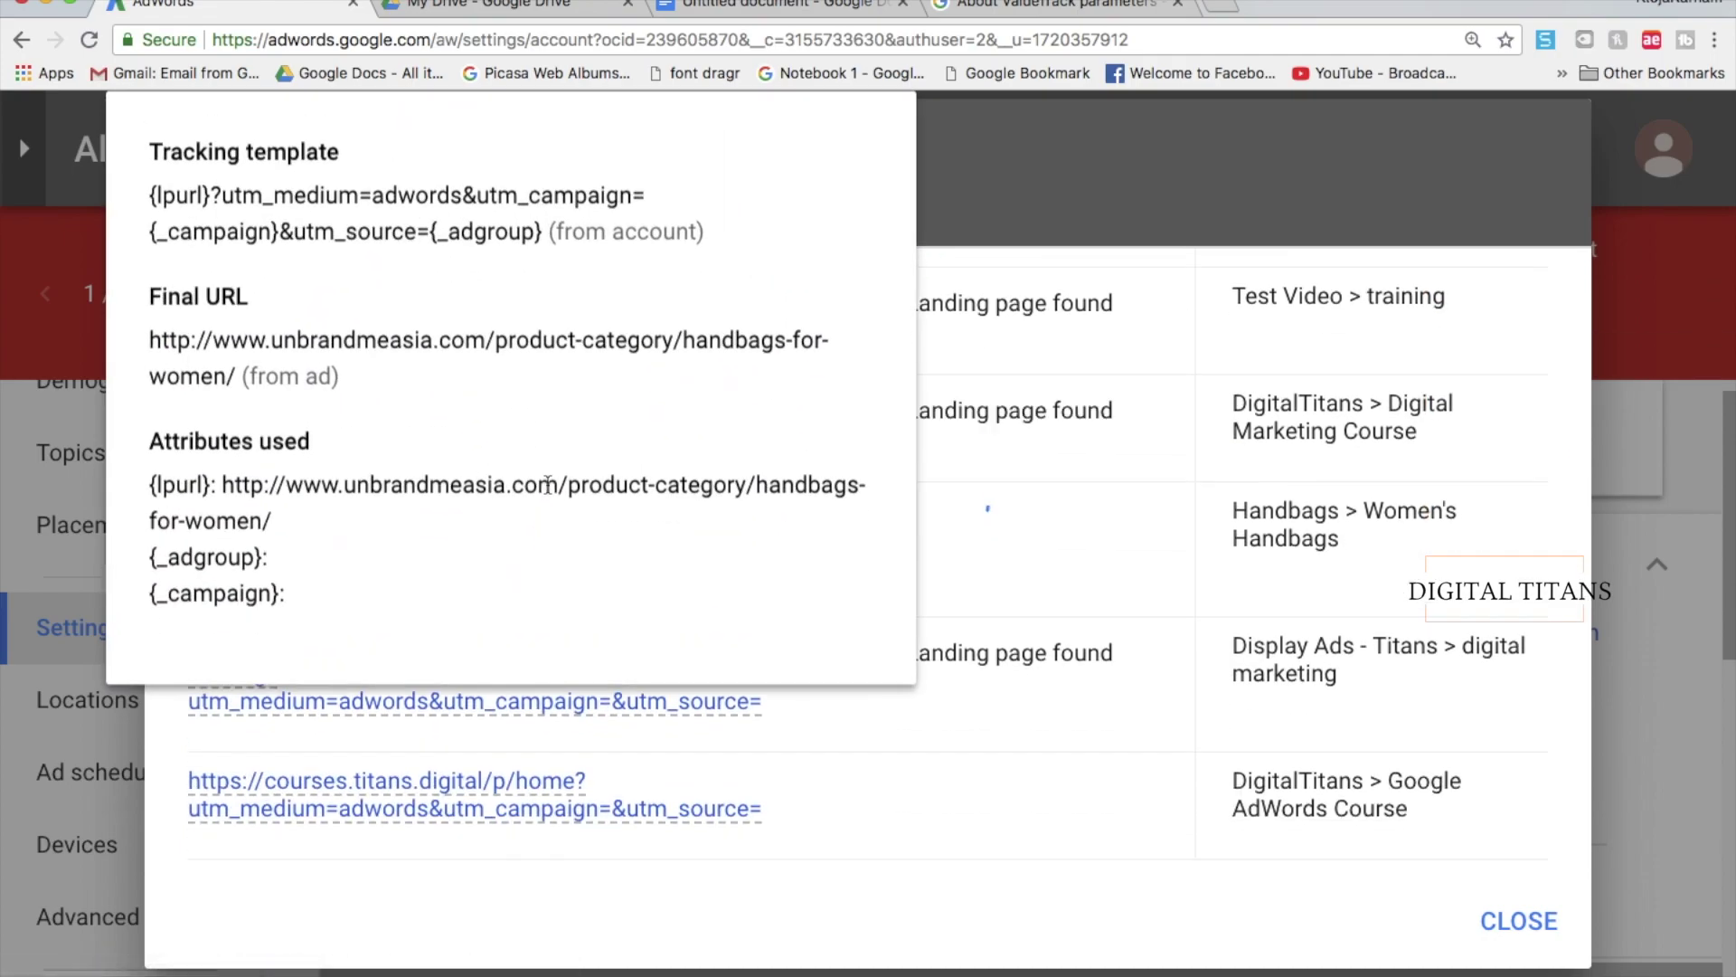
scroll(1167, 531, "up", 4)
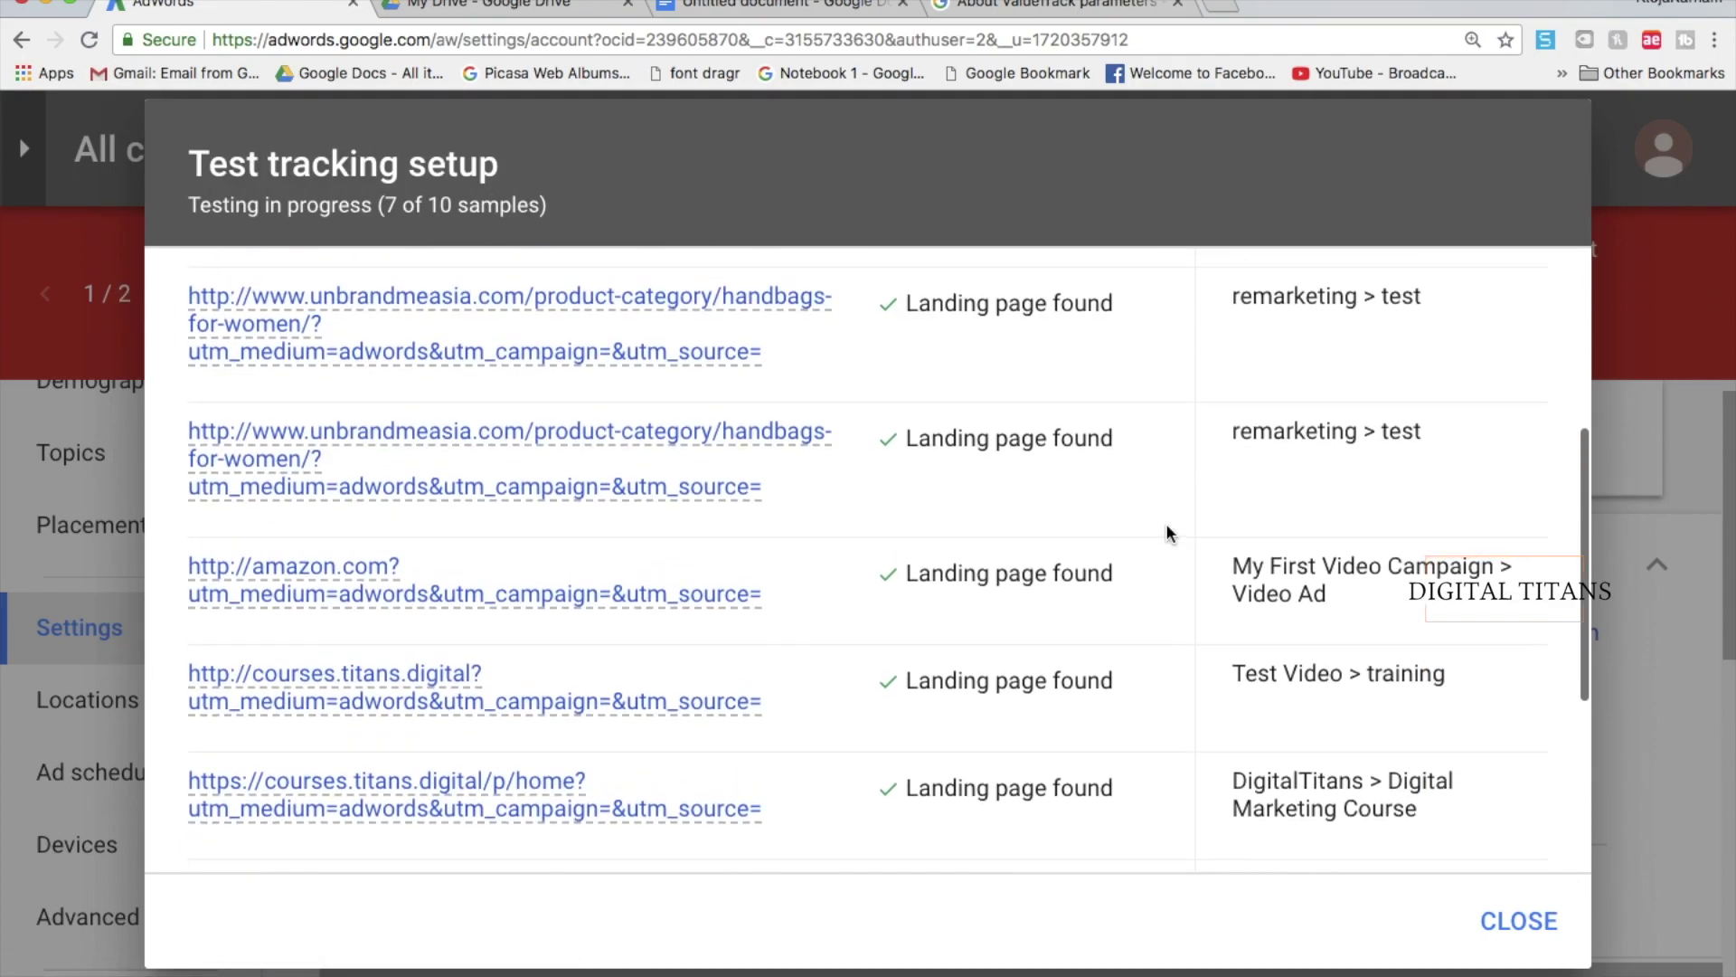
scroll(1167, 534, "up", 5)
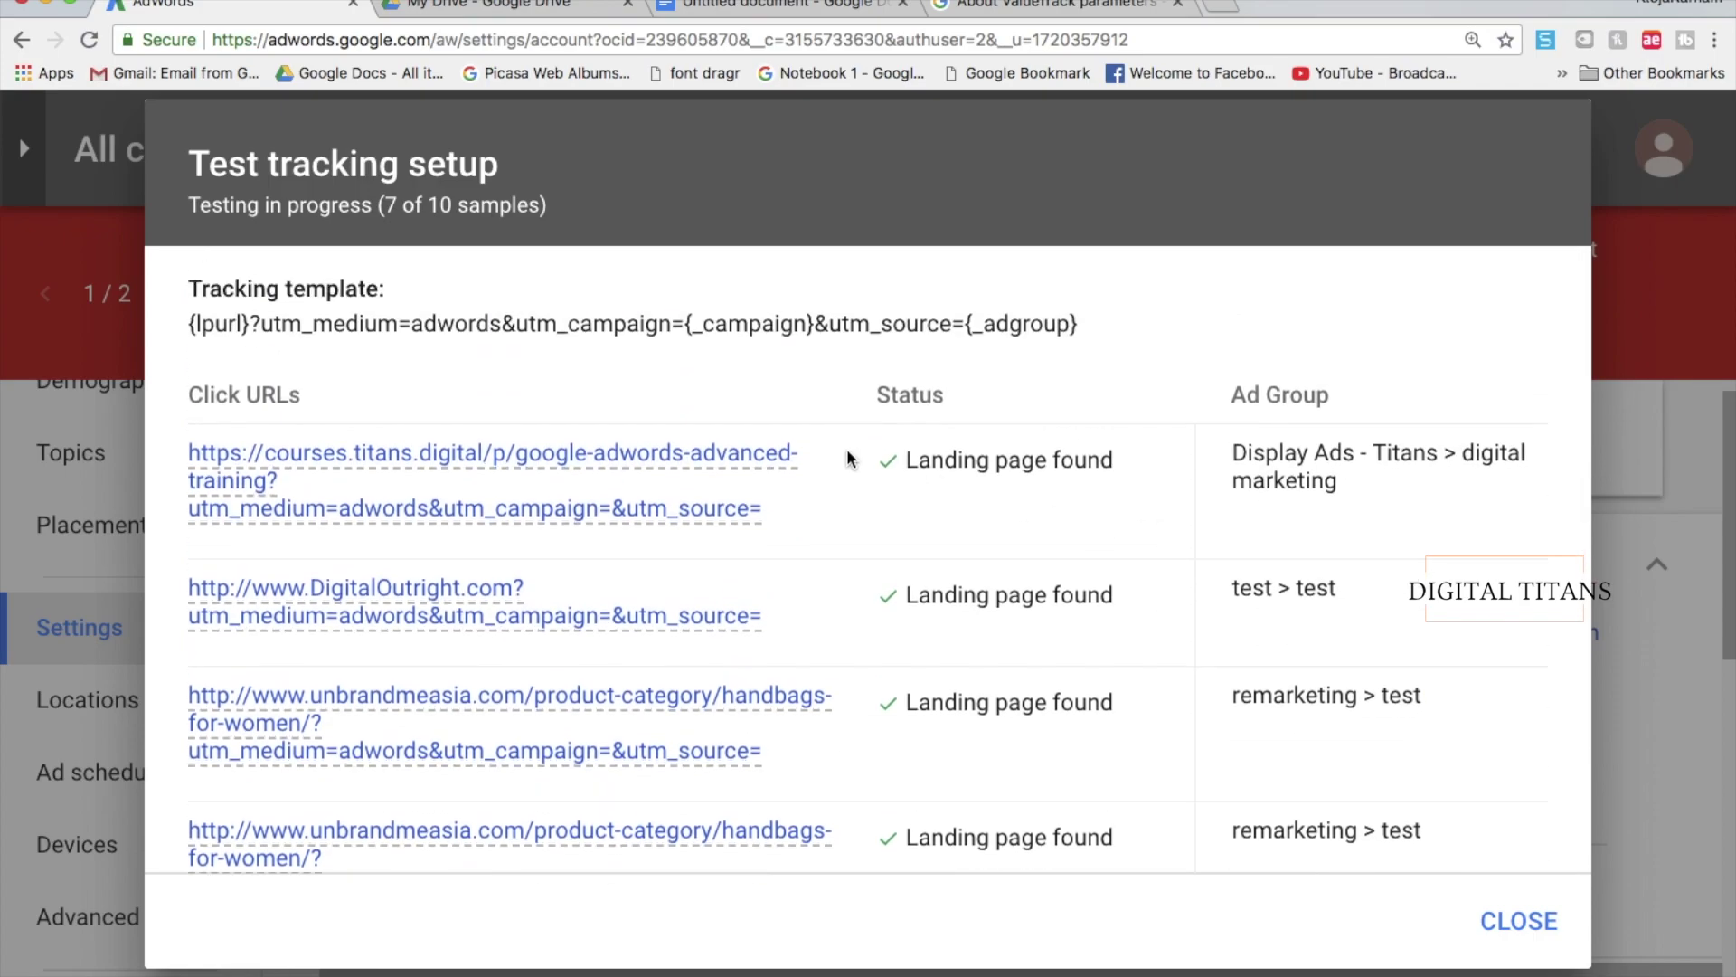
scroll(1035, 554, "down", 3)
scroll(1036, 547, "up", 3)
mouse_move(648, 457)
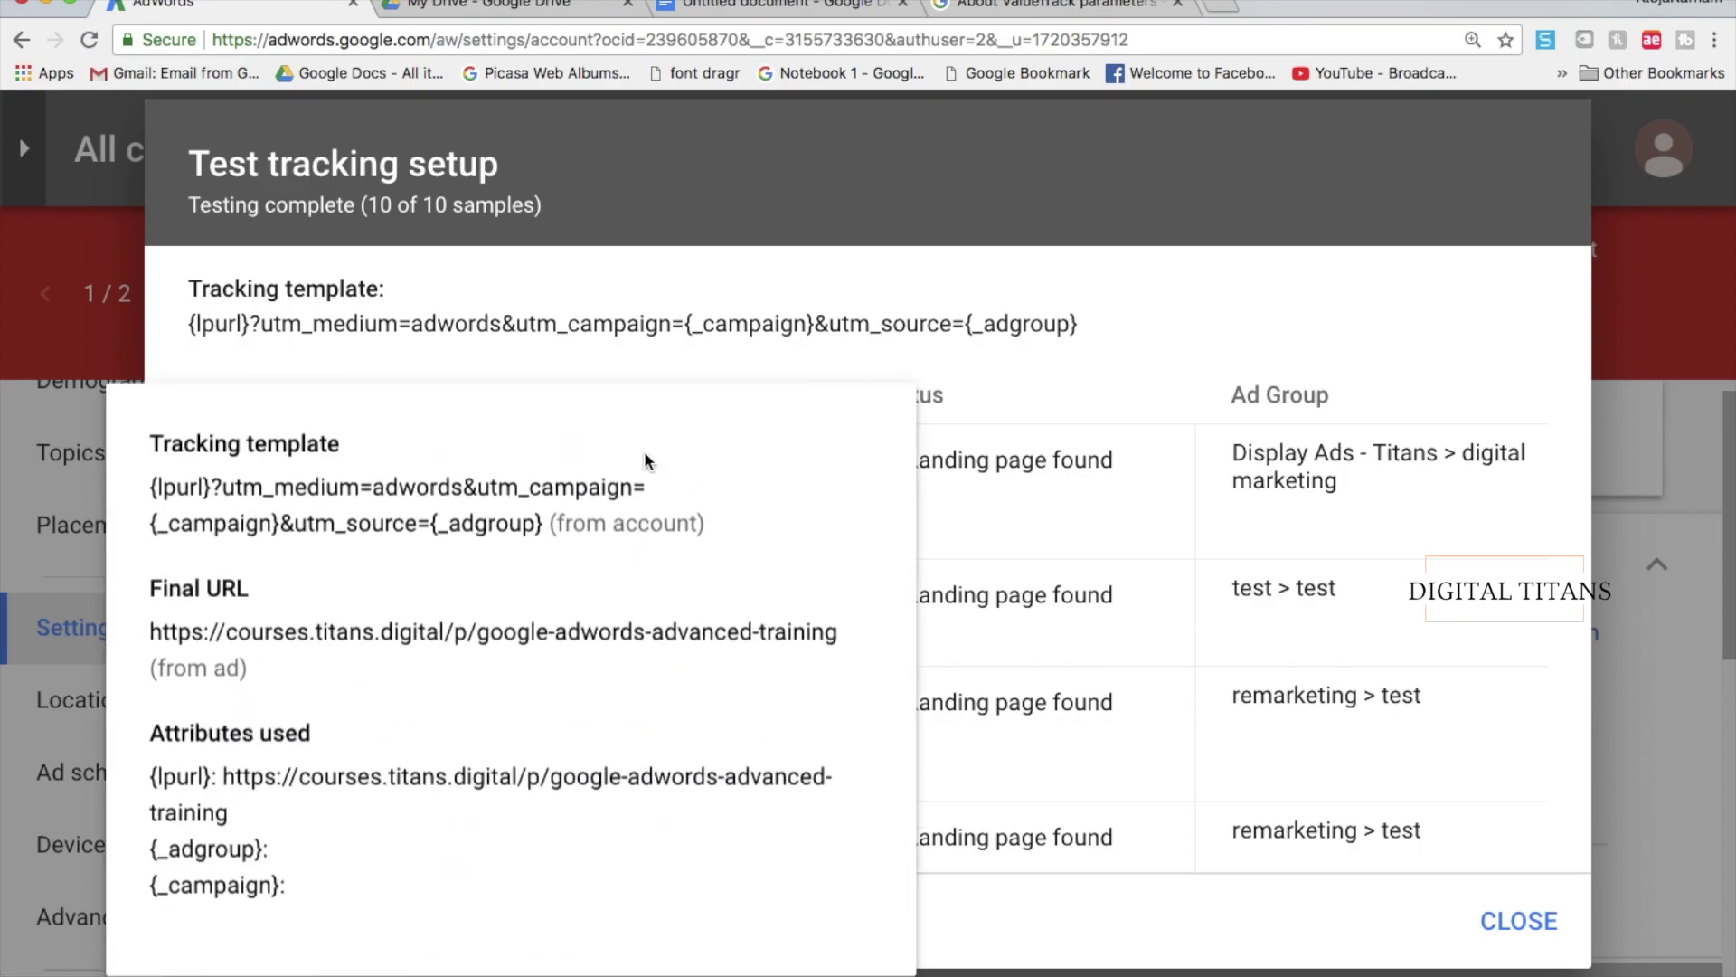
left_click_drag(153, 488, 210, 534)
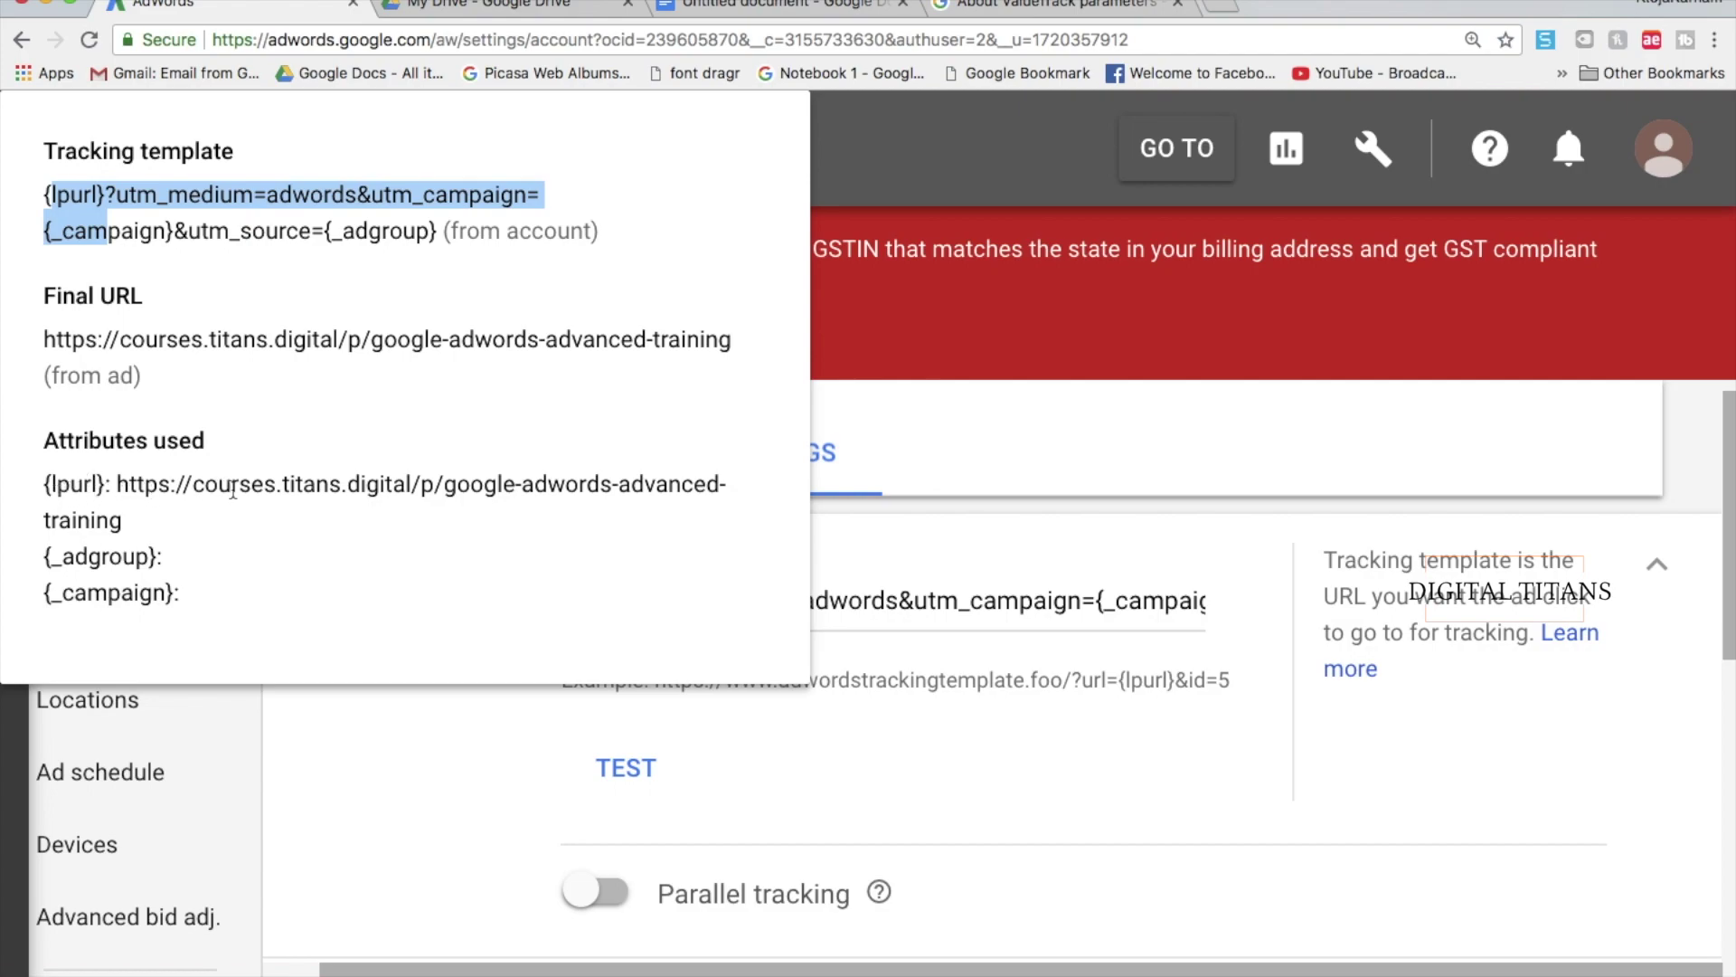
left_click(1026, 769)
scroll(992, 760, "down", 3)
scroll(992, 760, "up", 3)
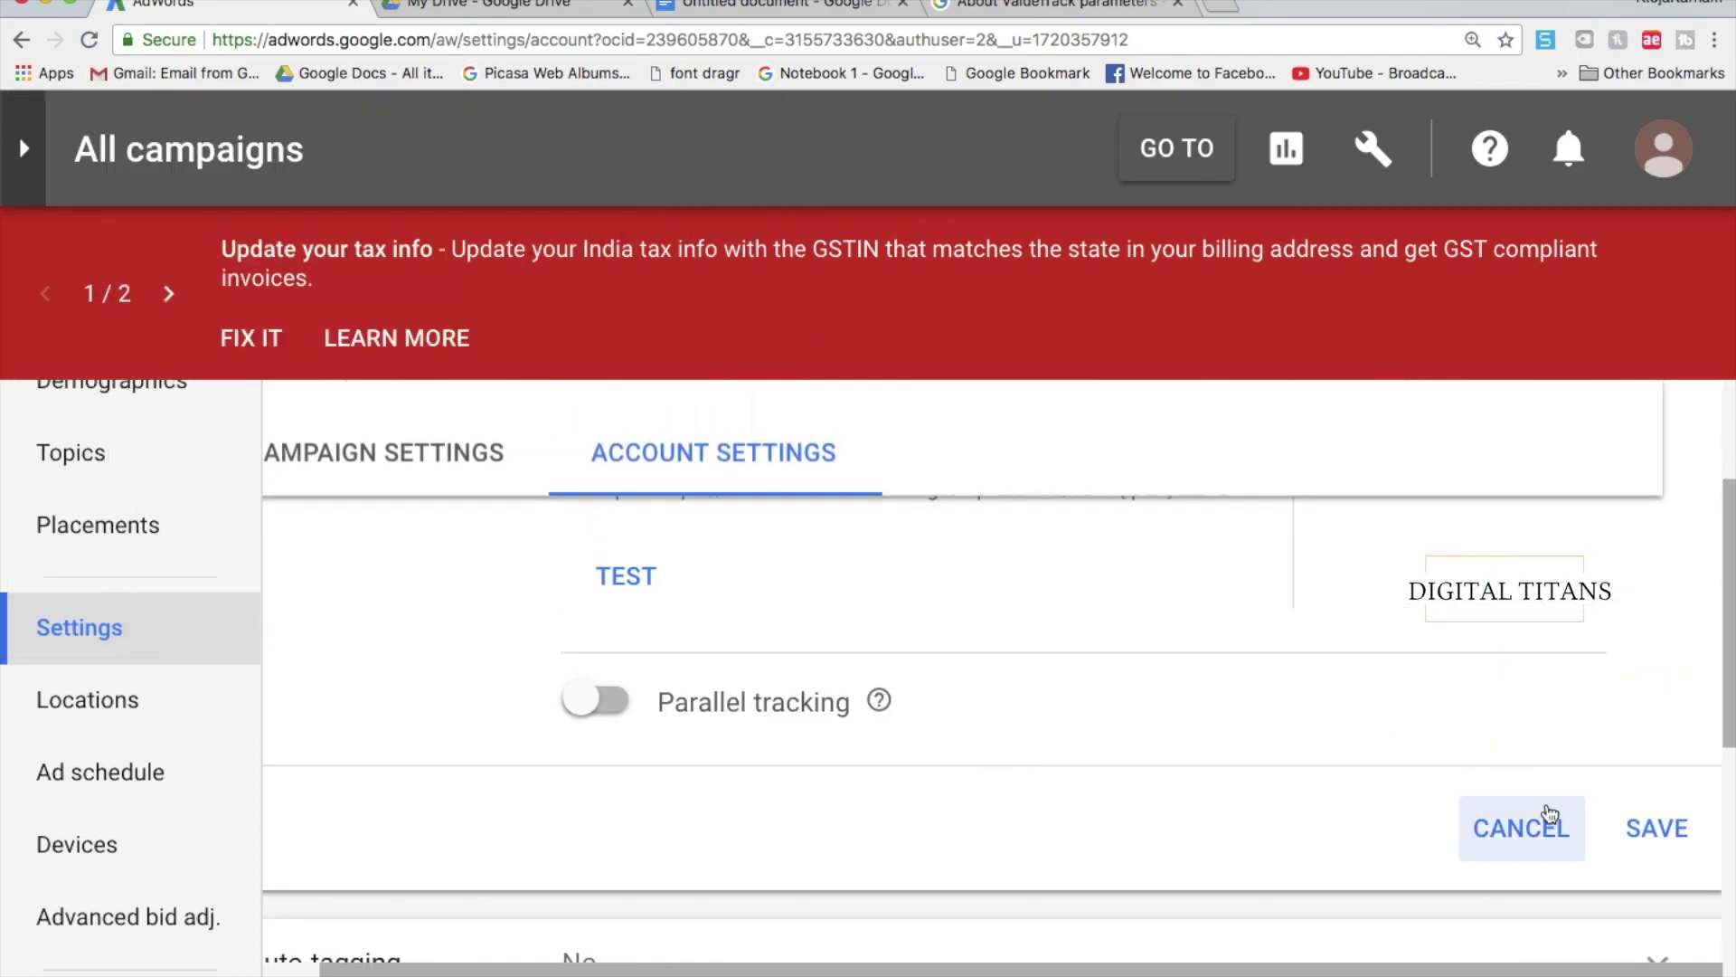
Step: Rerun the tracking test and inspect the sample click URLs, including the attributes used for a courses.titans.digital/p/home URL
left_click(607, 599)
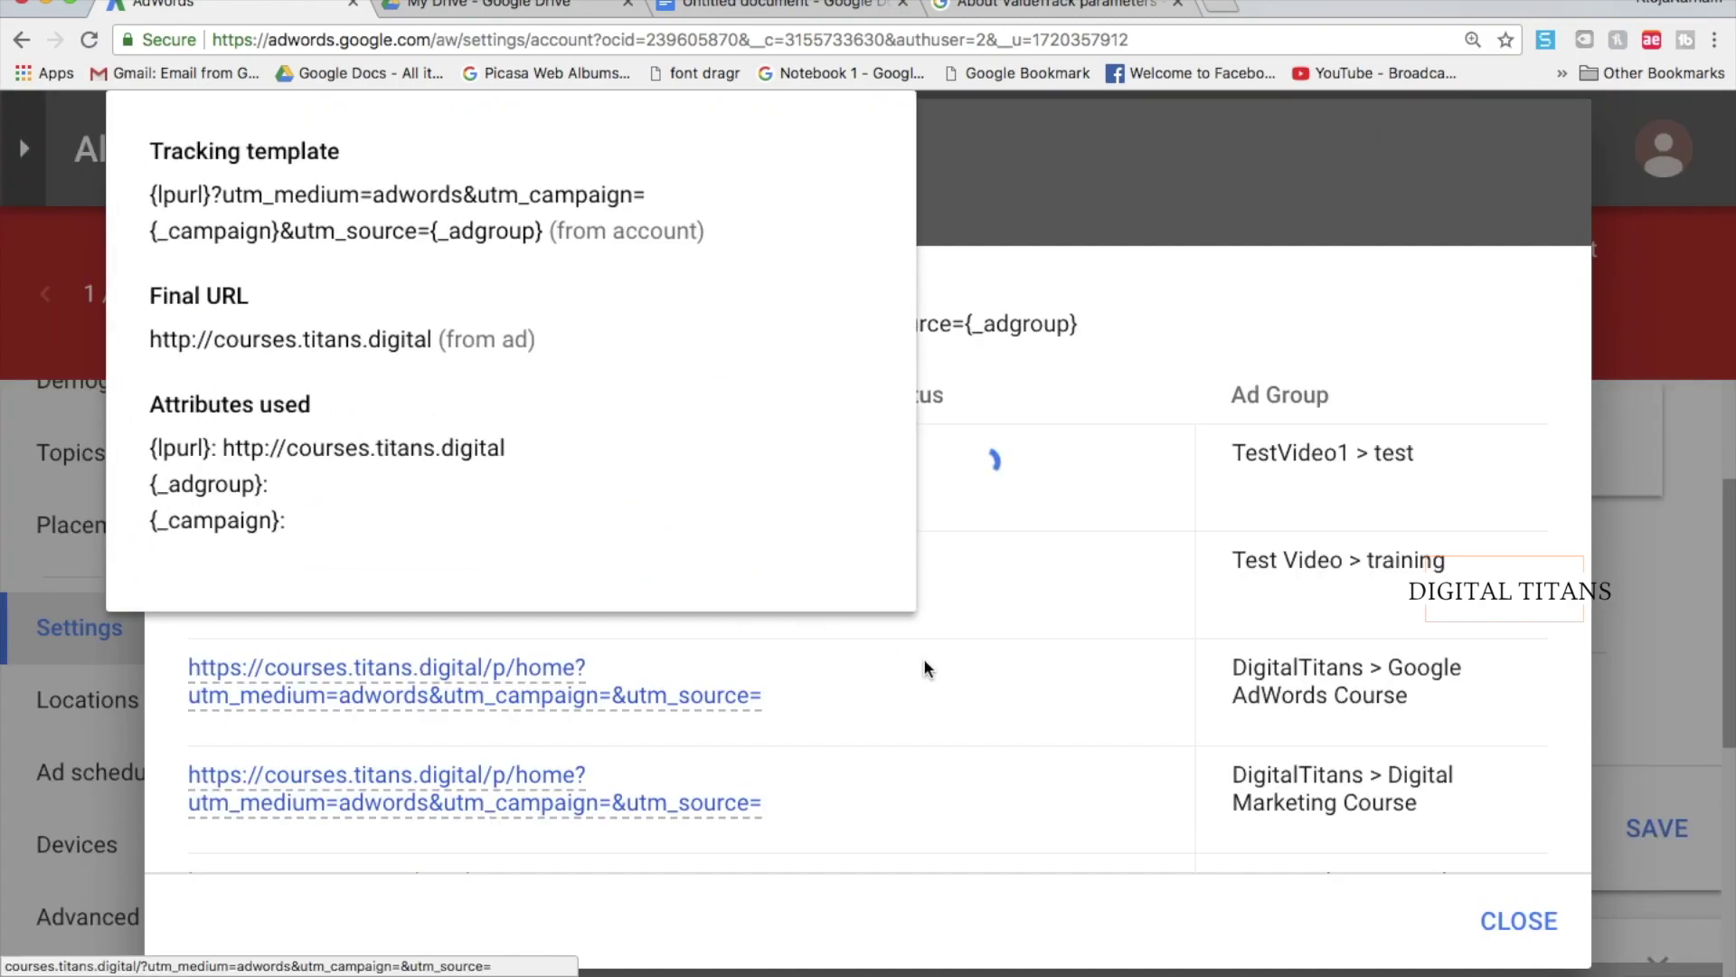
scroll(1138, 622, "down", 10)
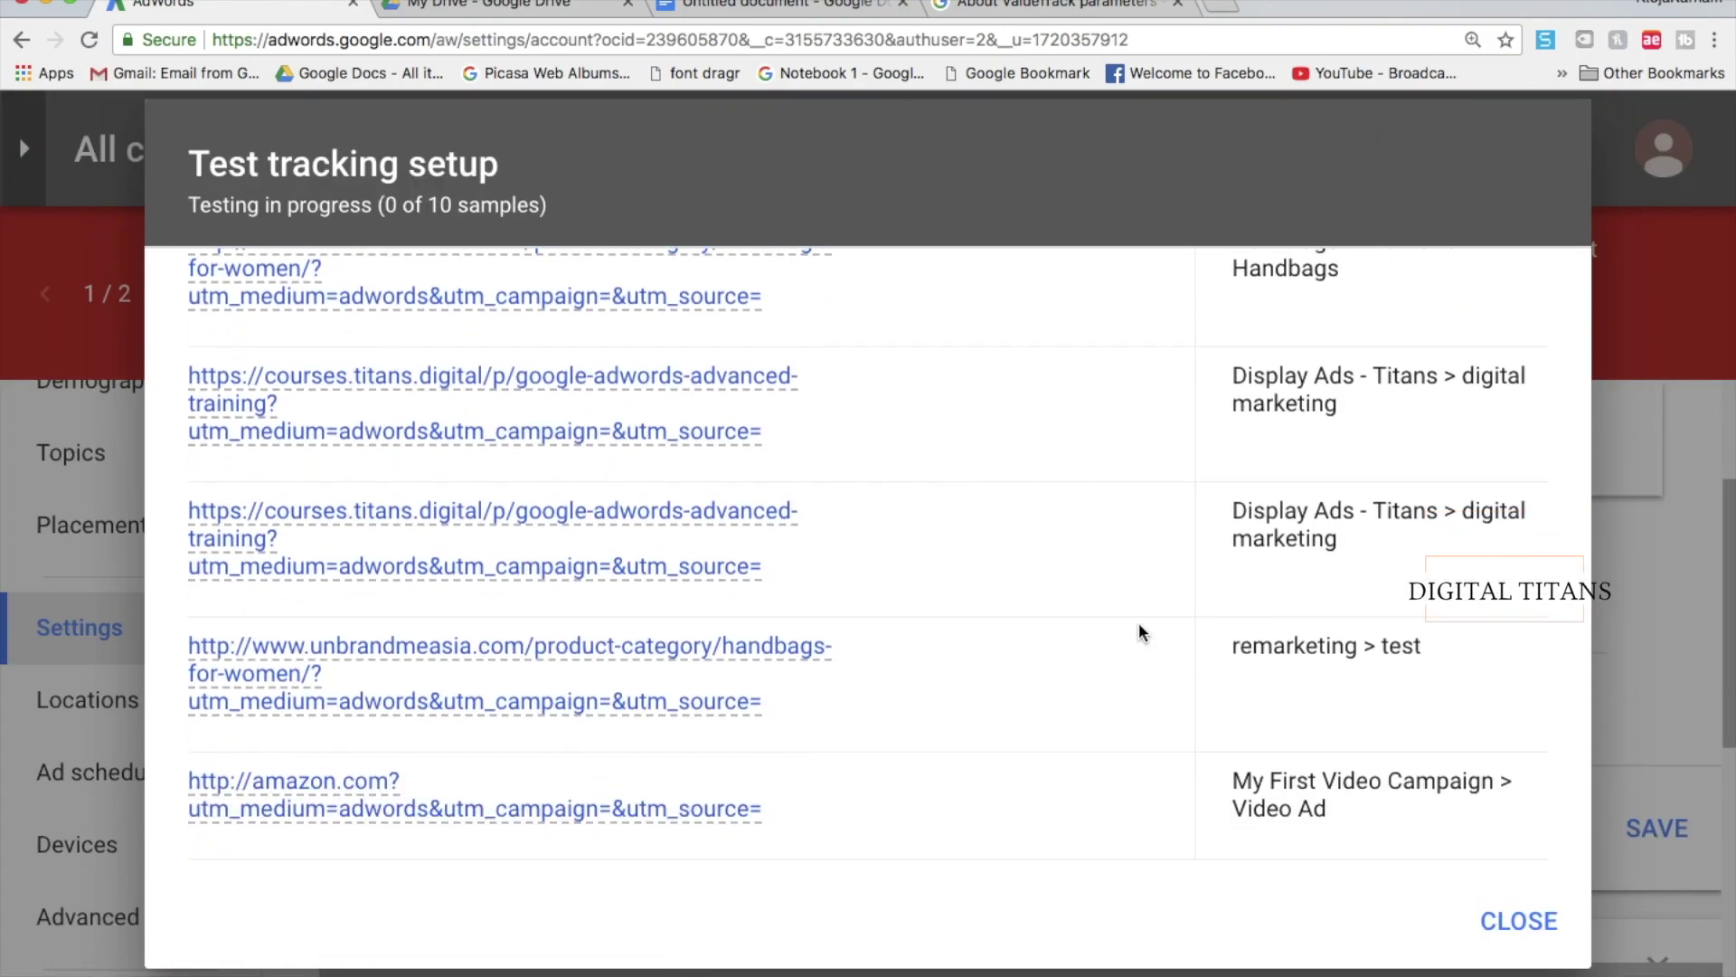
scroll(1138, 622, "up", 10)
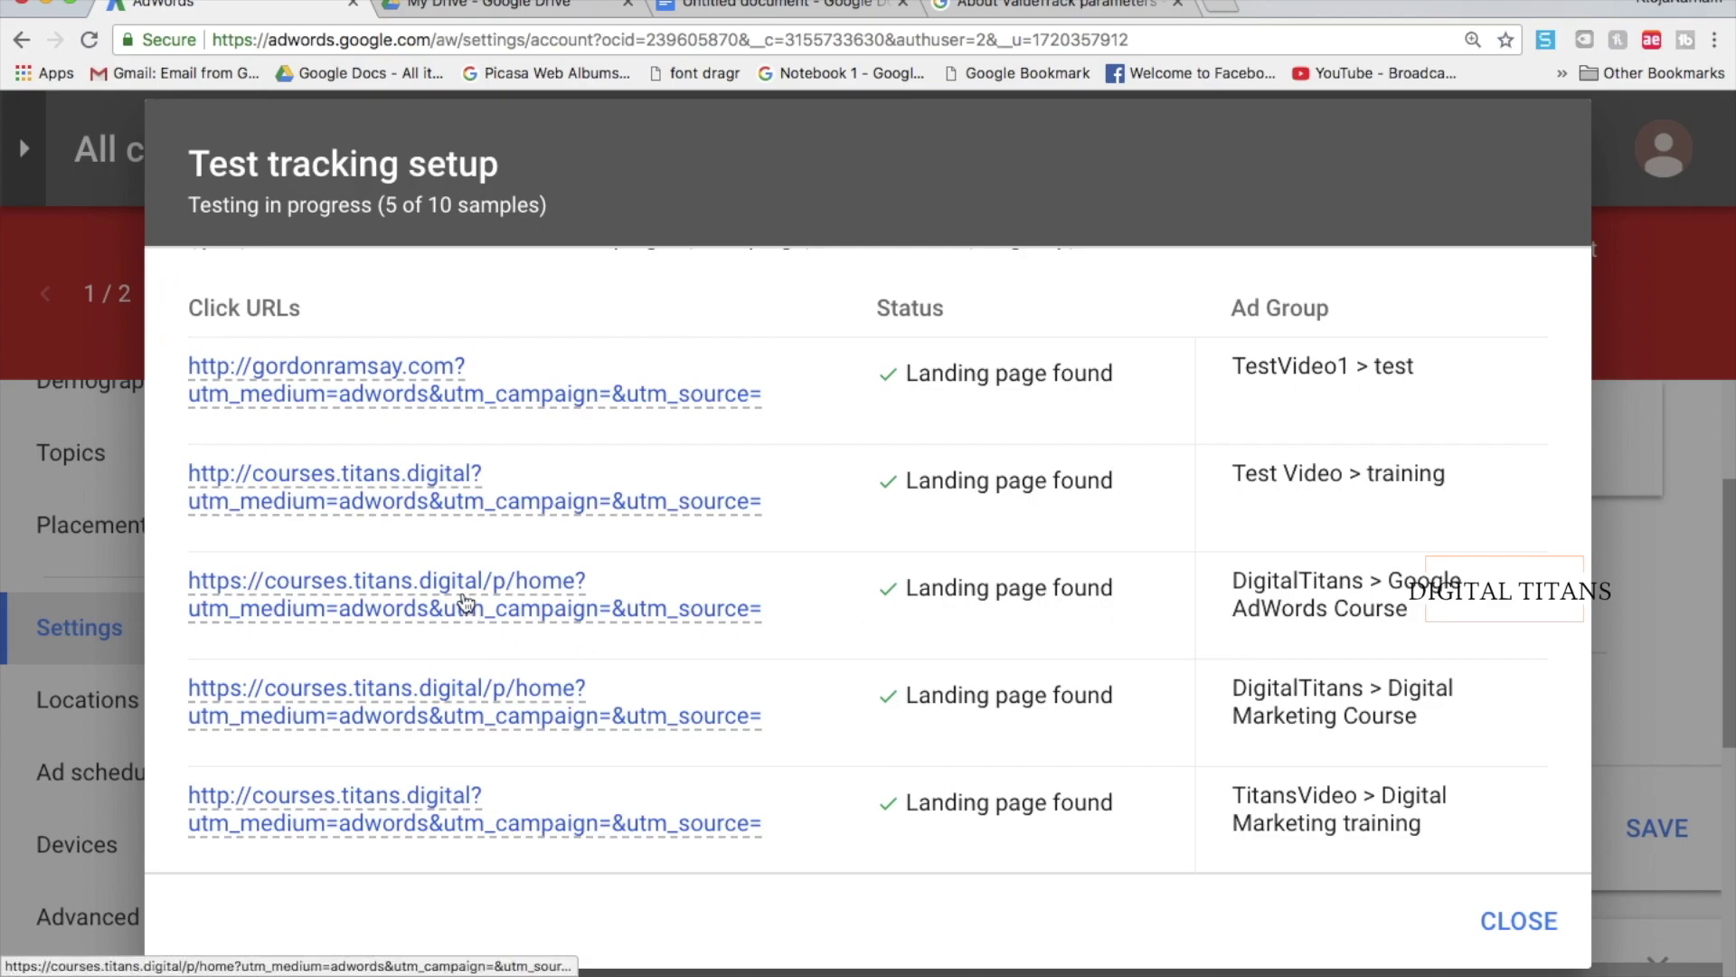
mouse_move(463, 593)
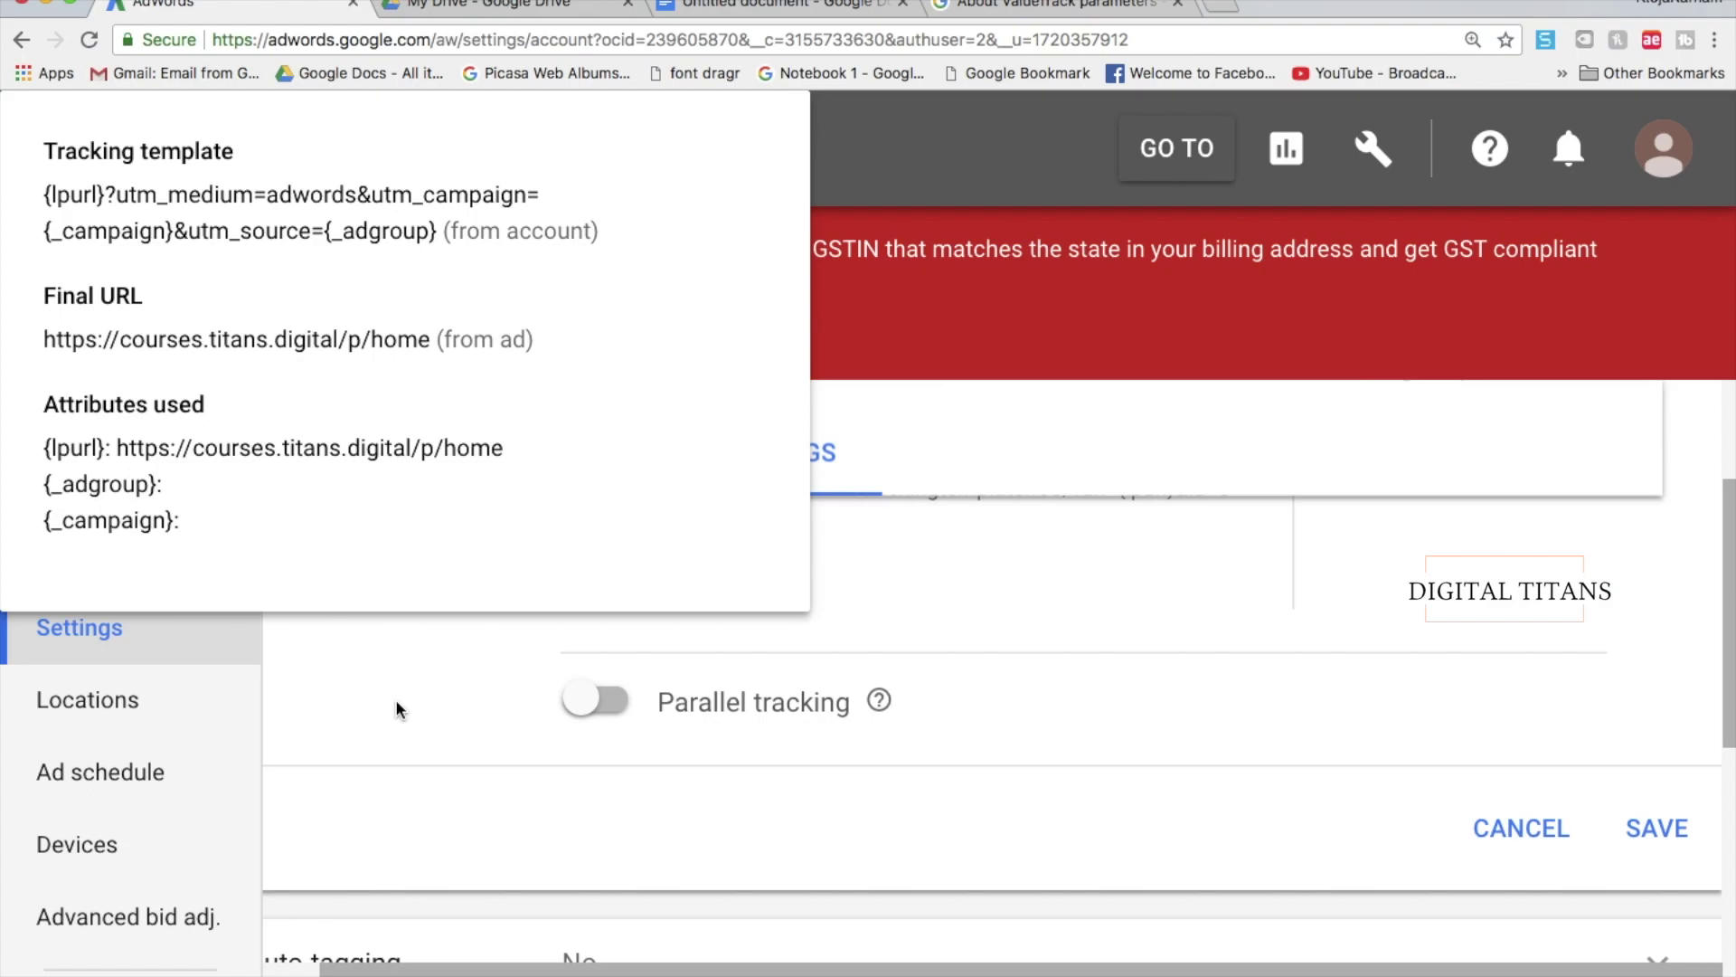
scroll(1304, 583, "up", 3)
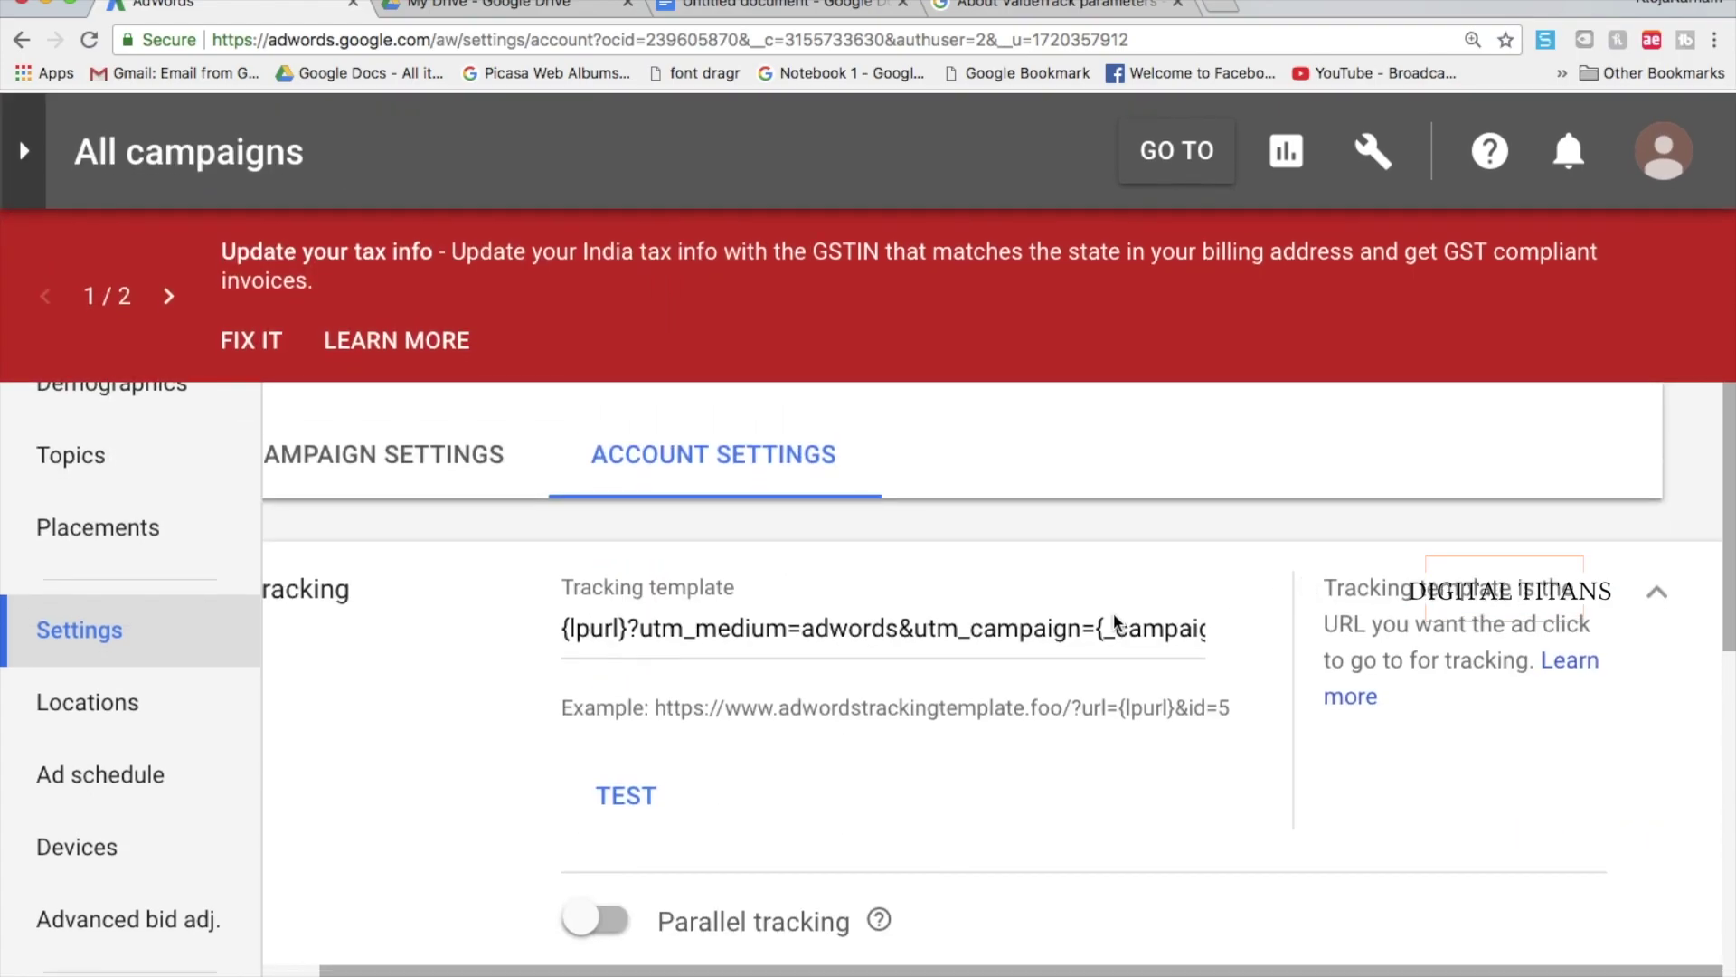
Step: Test the template once more, open the click URL for DigitalTitans > Google AdWords Course, examine its UTM parameters and return to AdWords
left_click(610, 791)
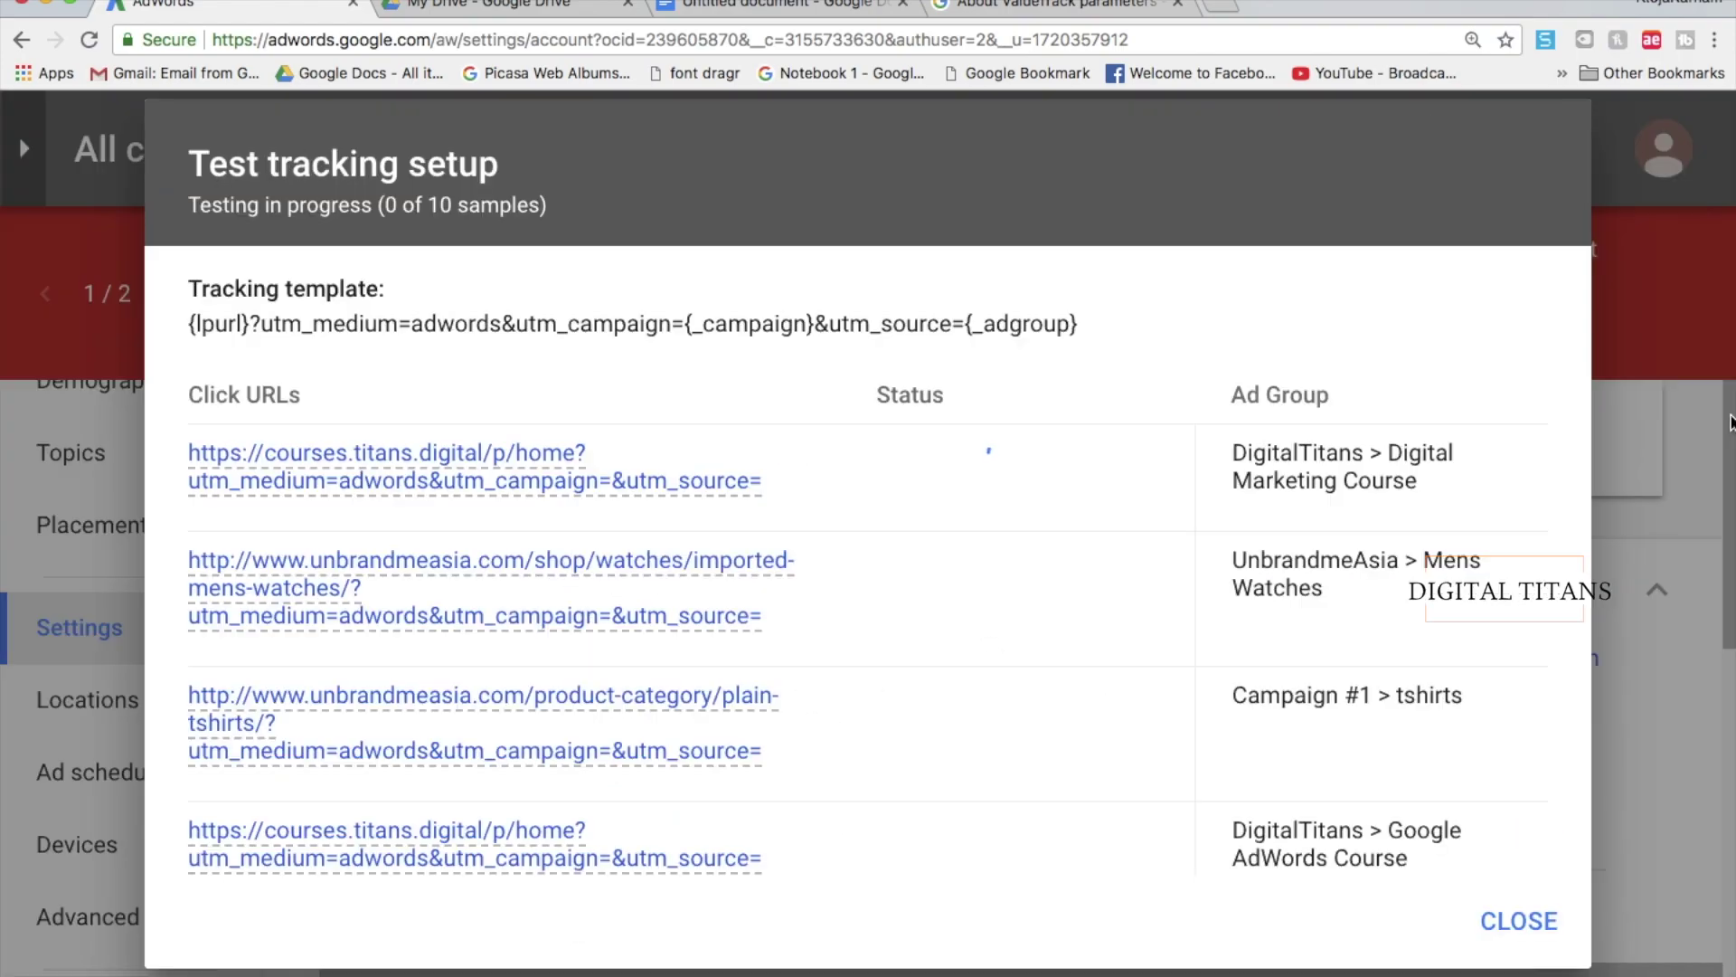
left_click(436, 834)
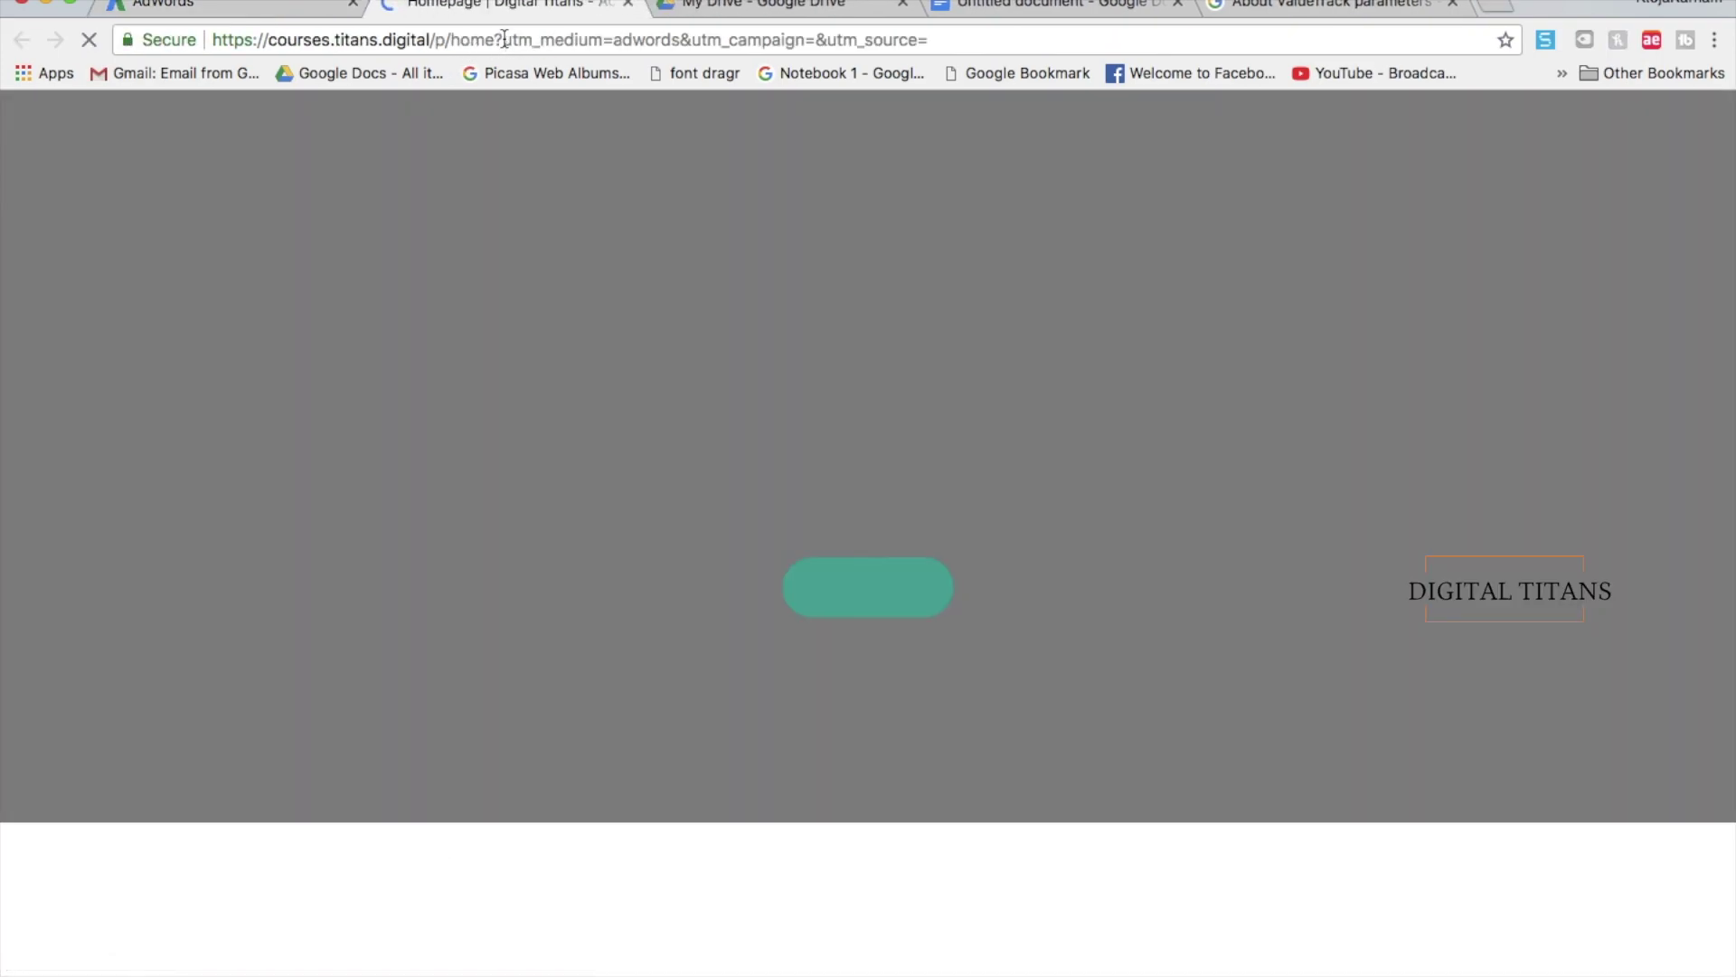
left_click(504, 40)
left_click_drag(503, 40, 923, 41)
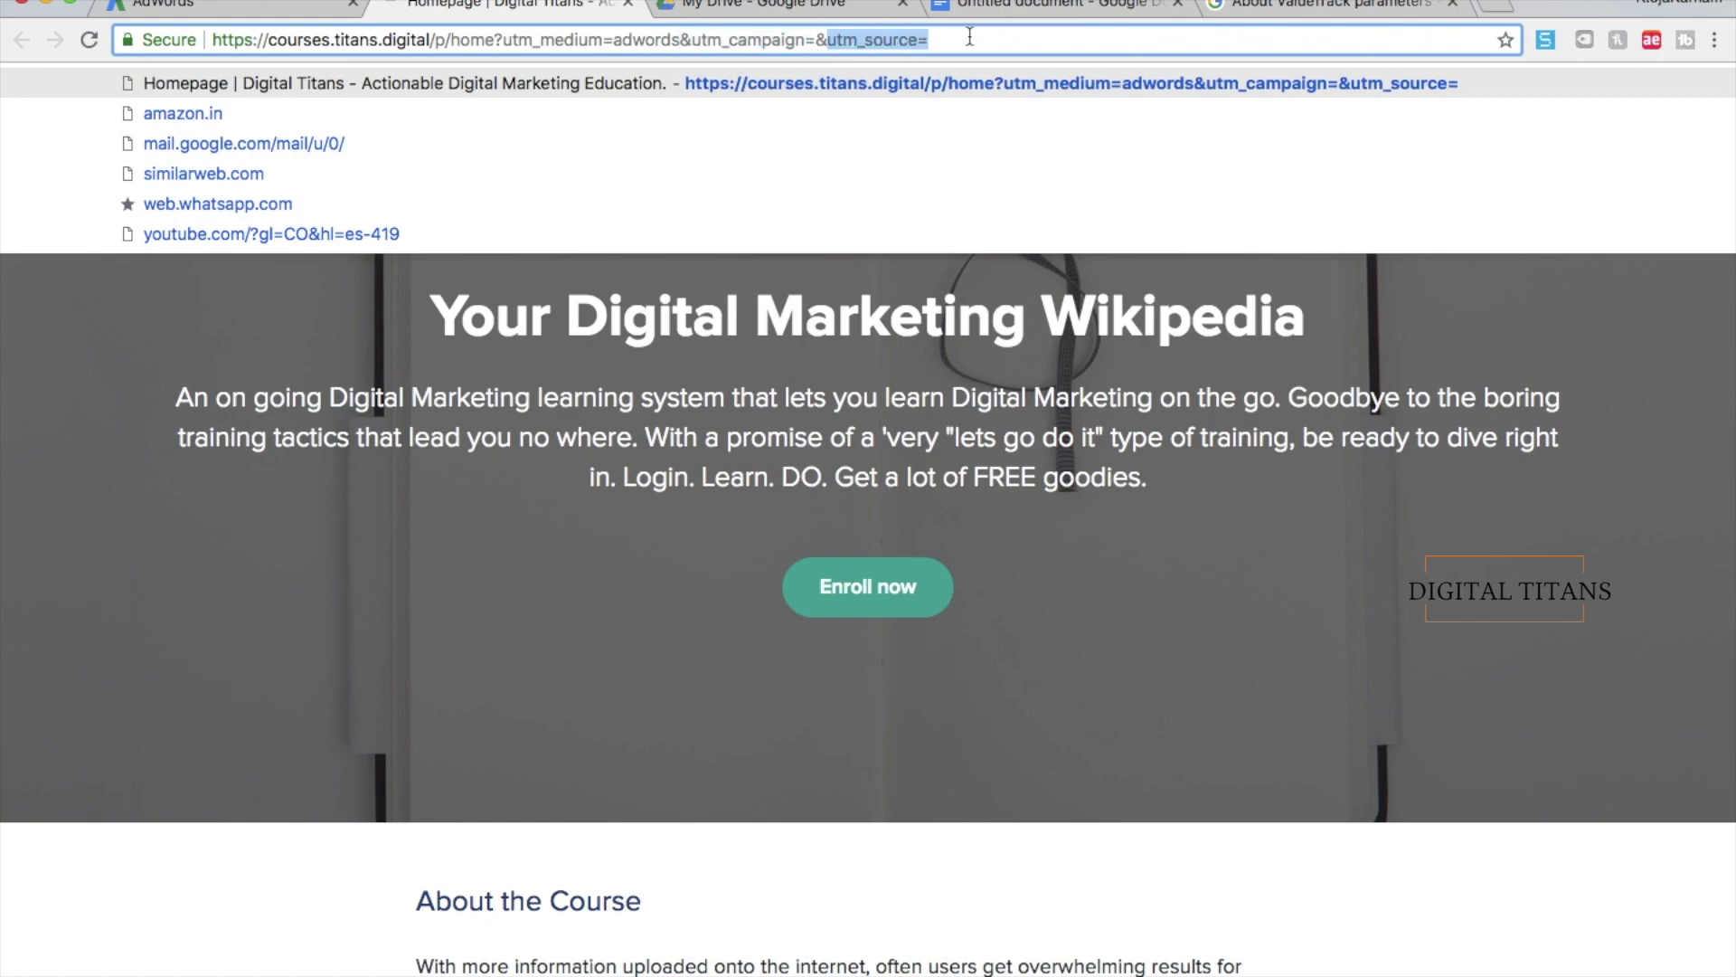
left_click(224, 5)
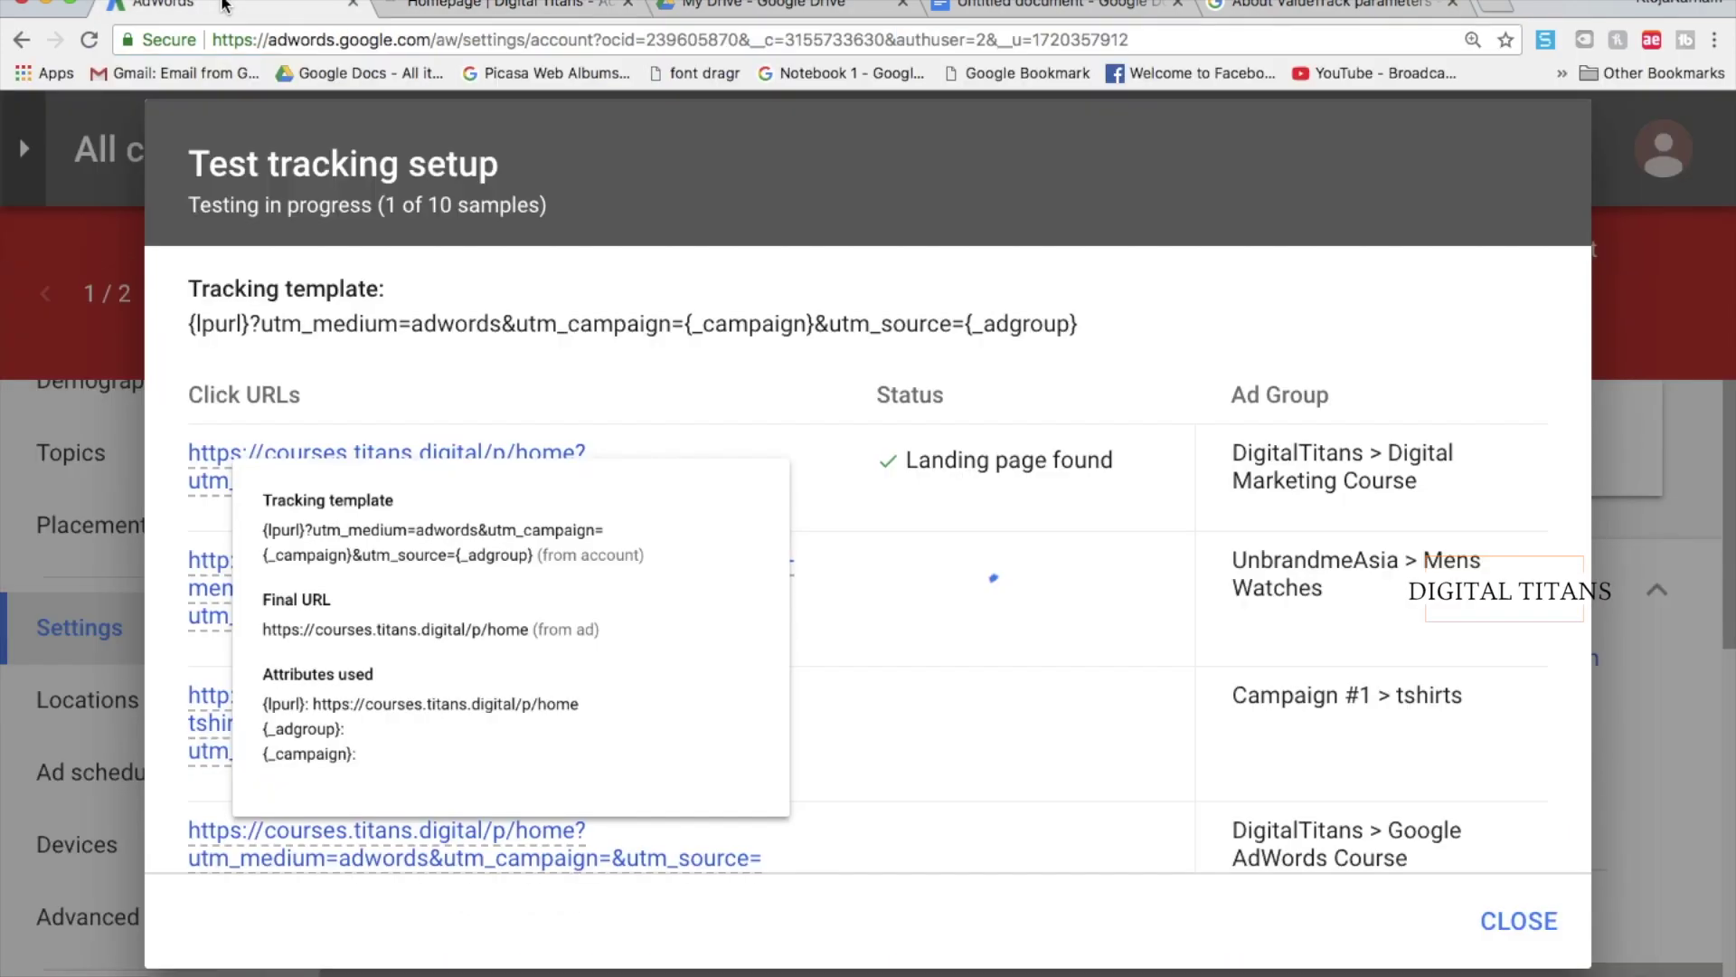
Step: Look through the remaining test samples, close the test results and save the account's tracking template
scroll(1253, 548, "down", 2)
scroll(1253, 548, "down", 5)
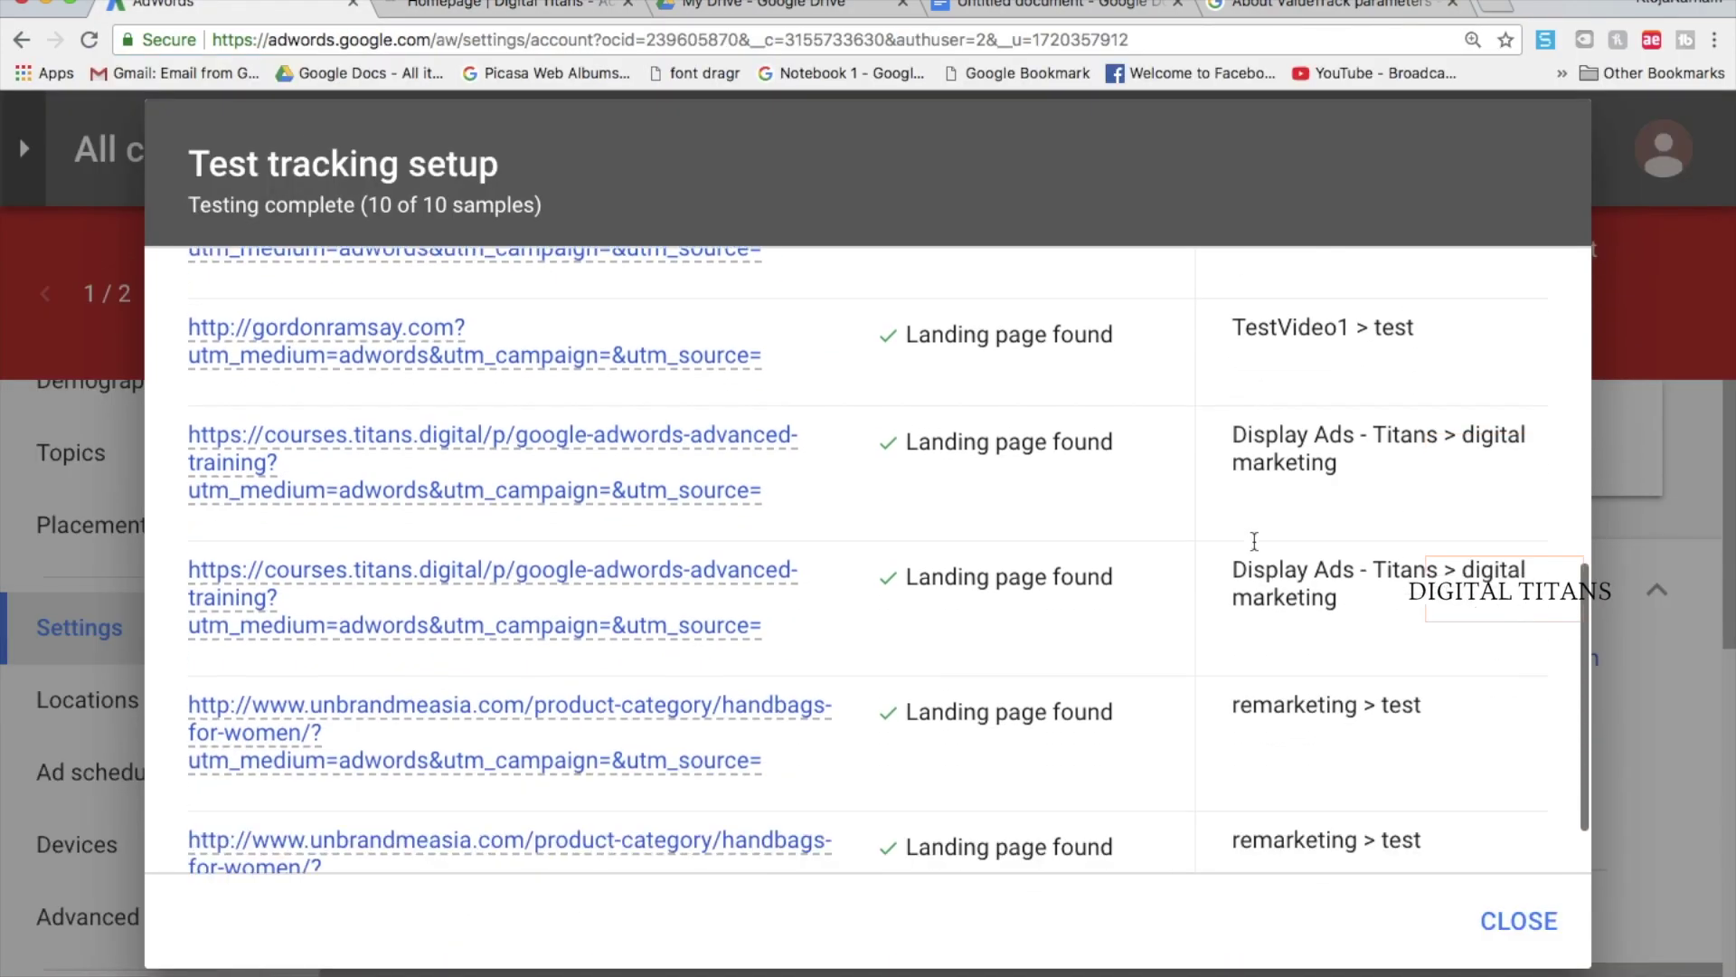
left_click(1509, 919)
scroll(1167, 716, "down", 3)
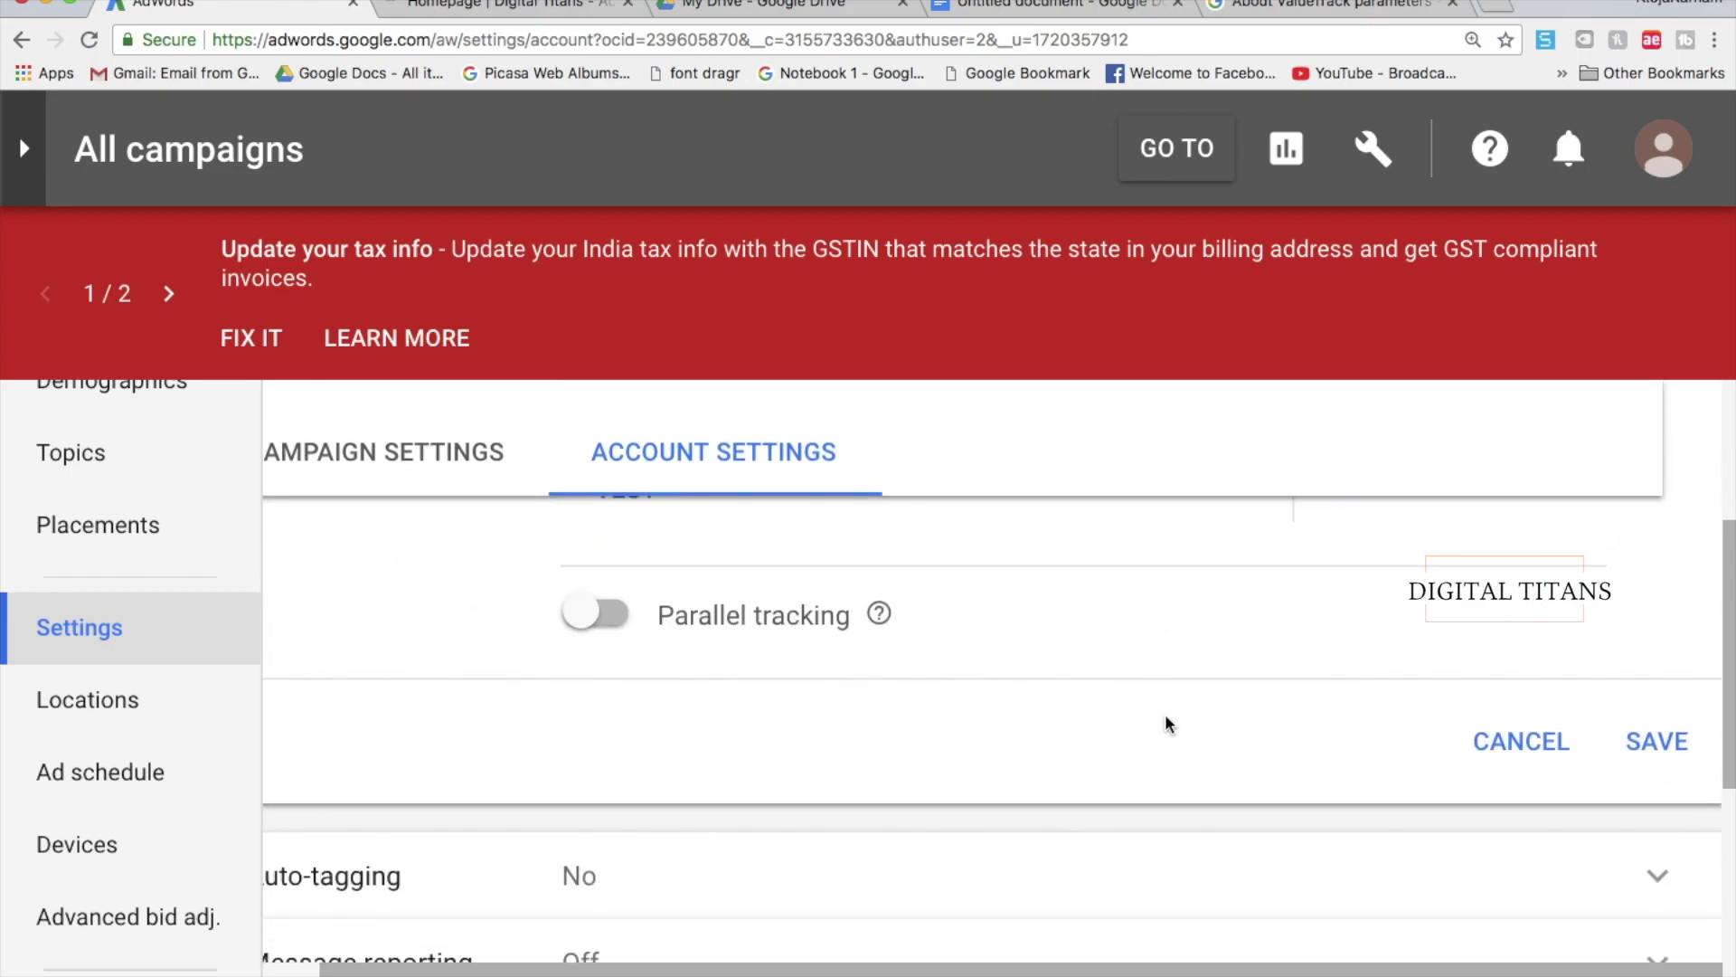
left_click(1657, 735)
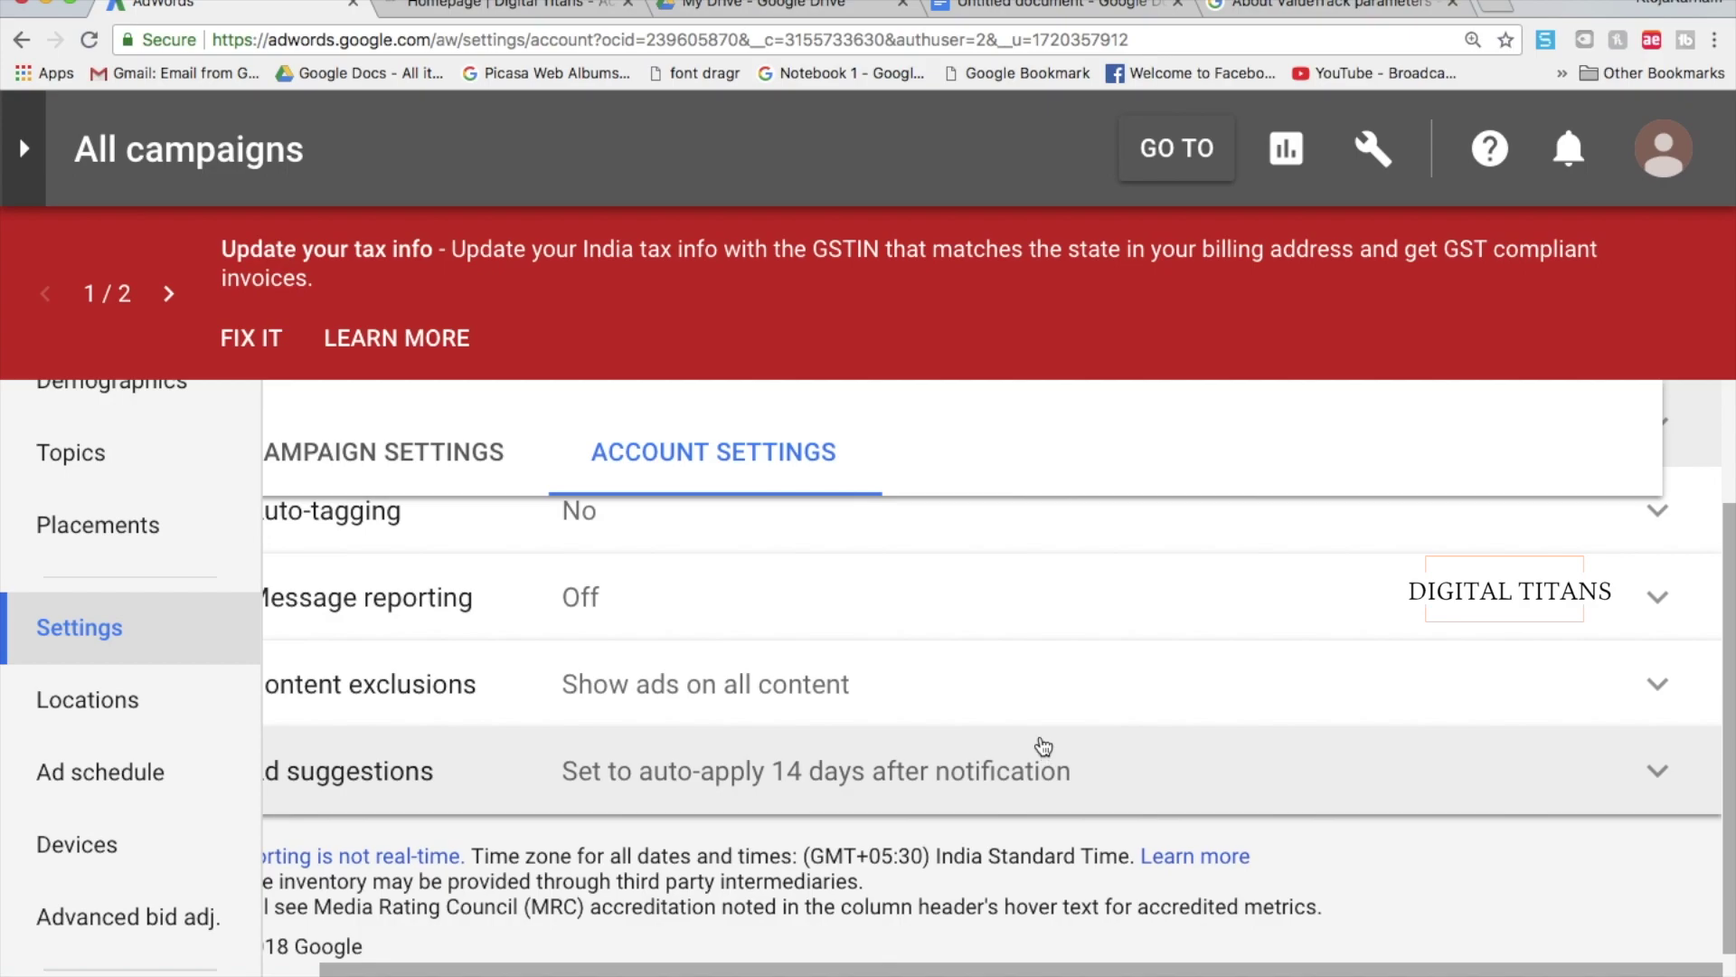
Step: Switch to the Google Docs document and add the line "Account level" below the tracking template, separated by a blank line
left_click(998, 9)
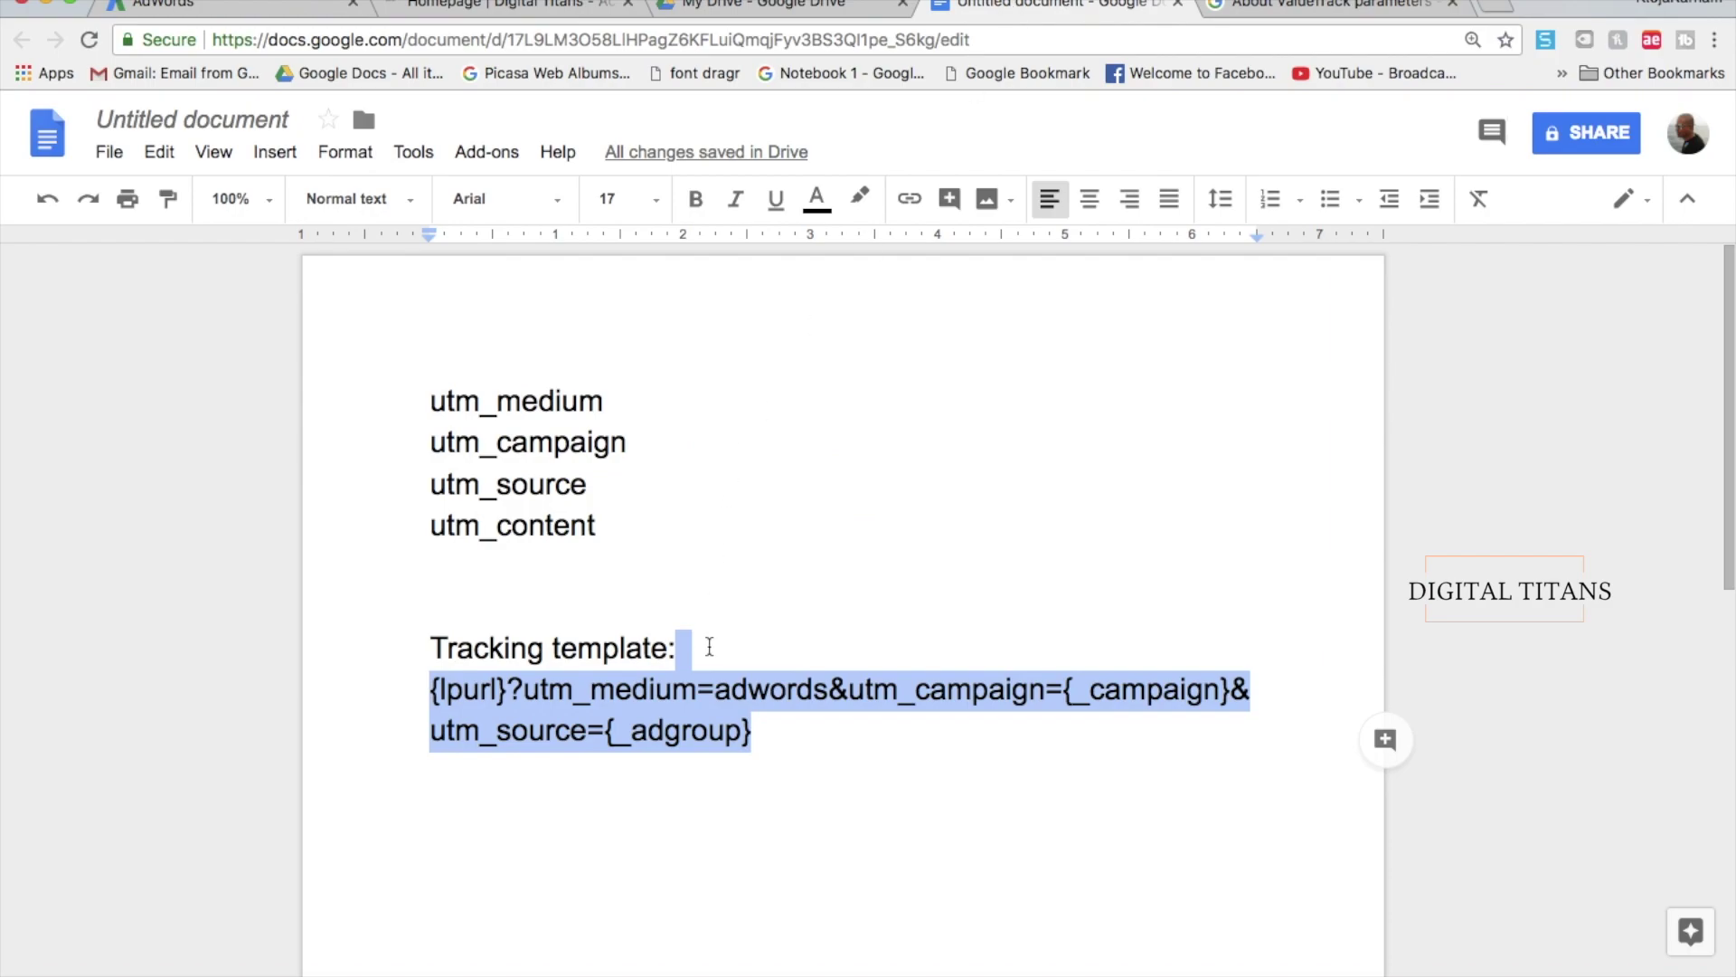
left_click(857, 829)
key("Return")
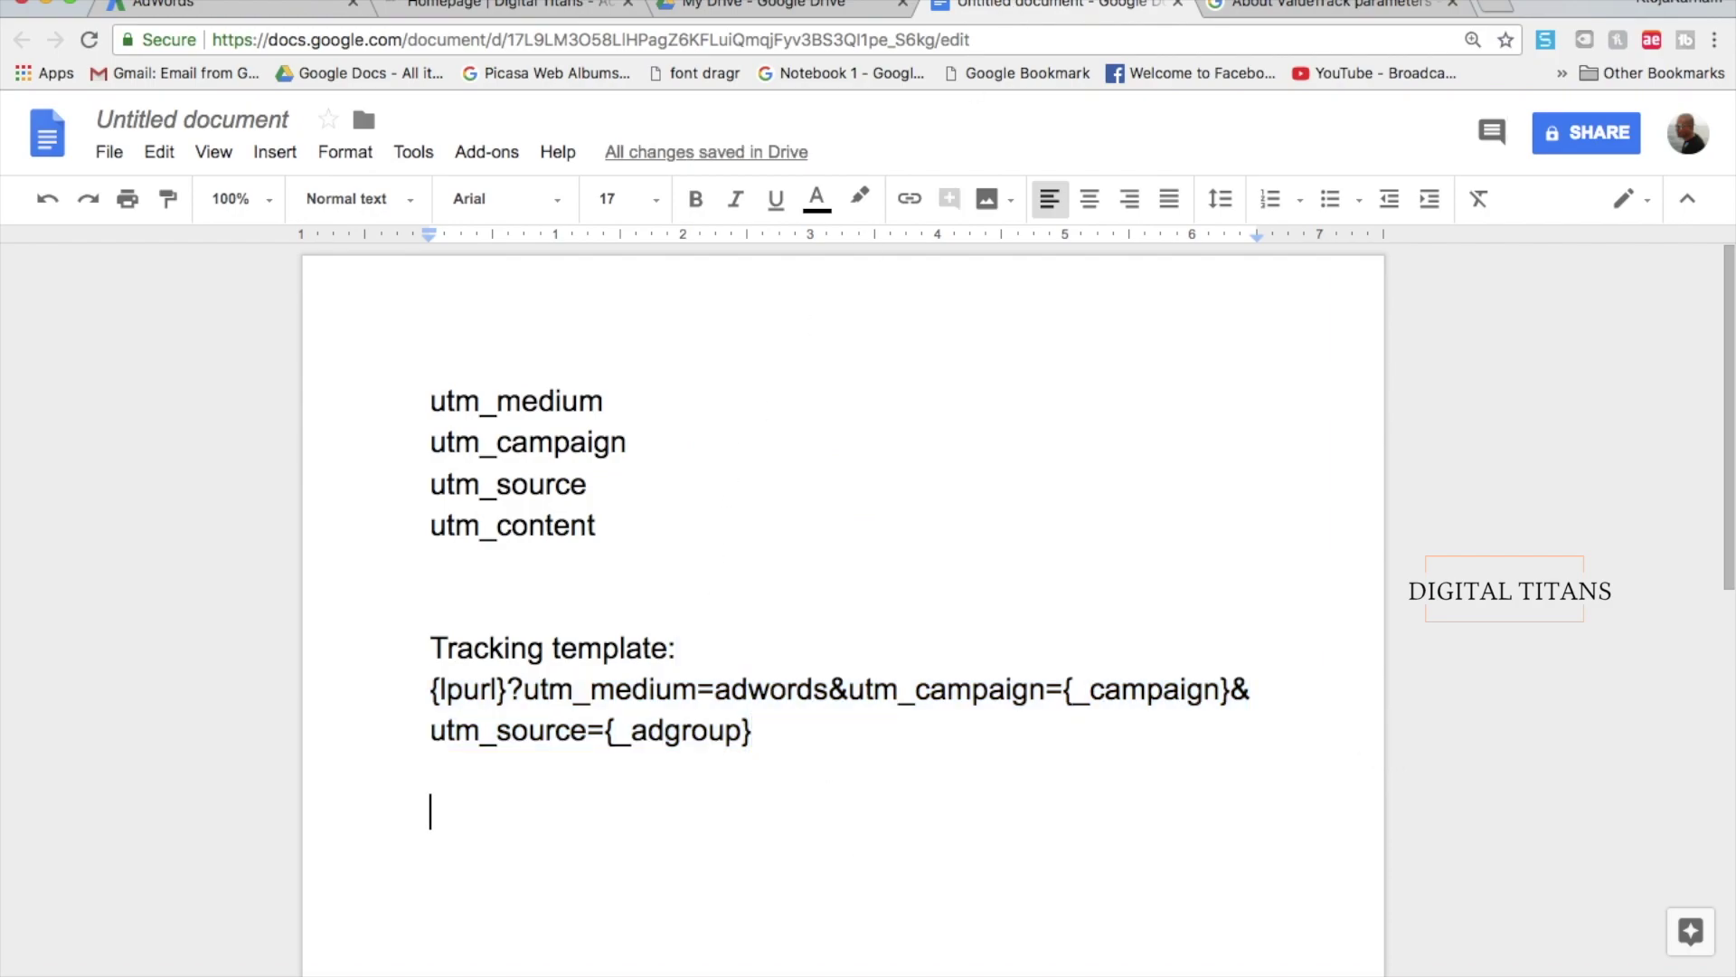
type("Account le")
type("bel")
key("BackSpace")
key("BackSpace")
key("BackSpace")
type("vel")
key("Return")
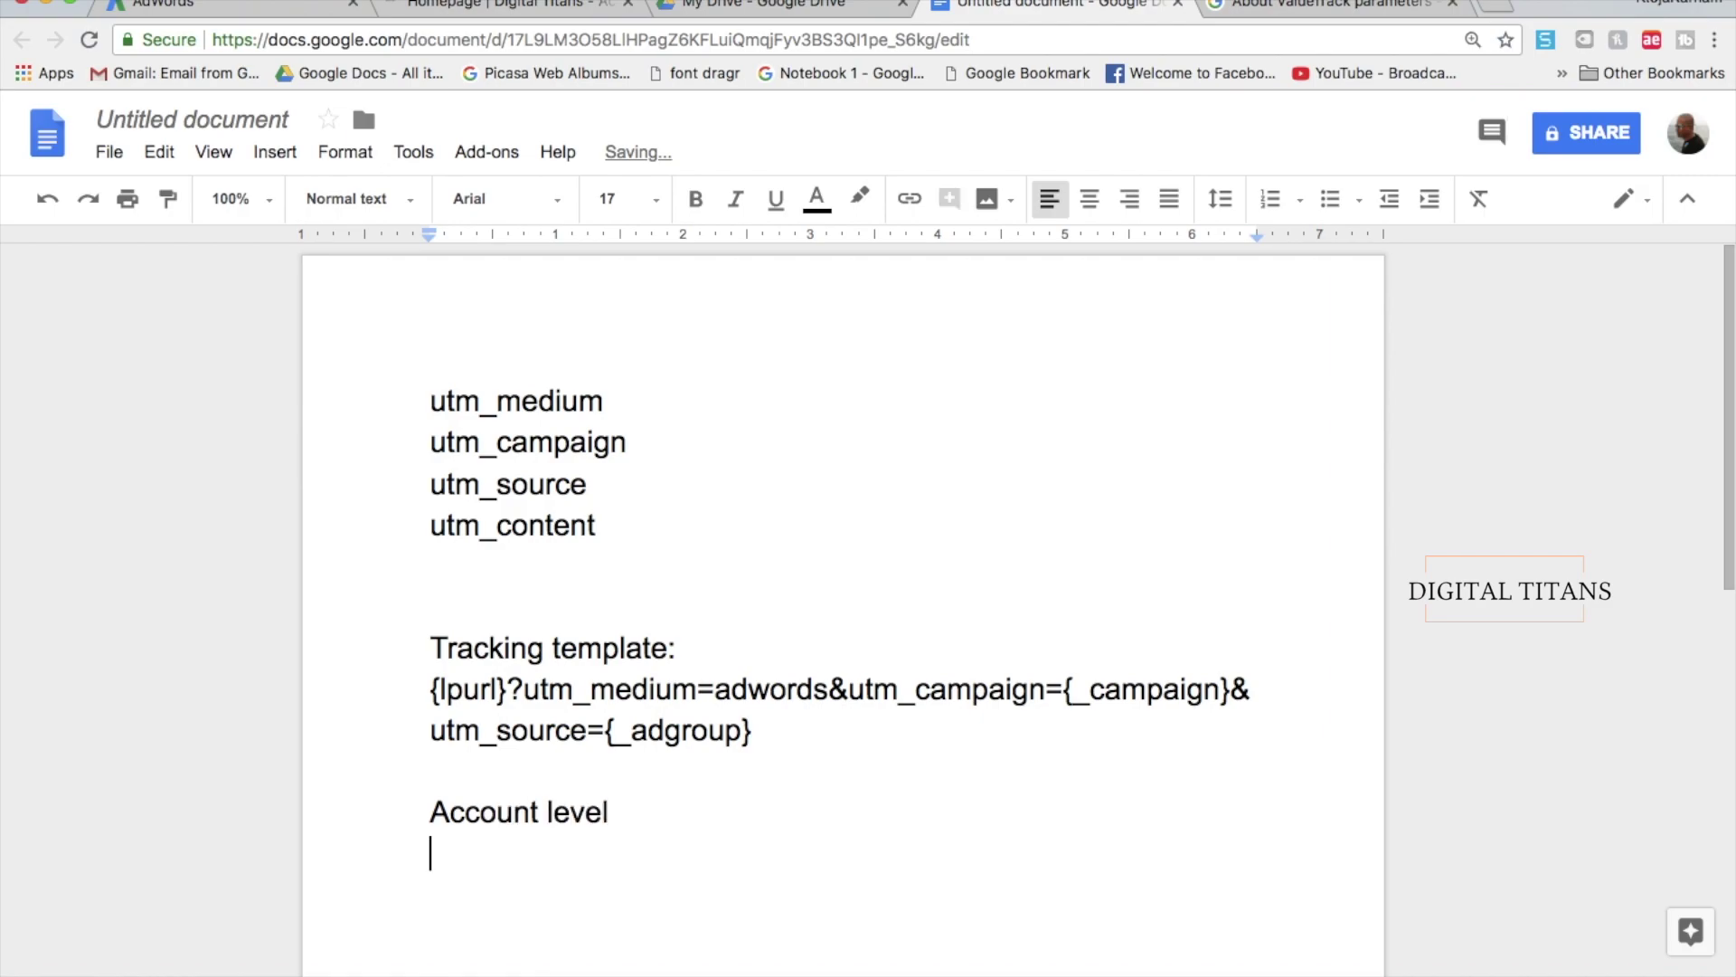
Step: Add the lines "Campaign level" and "Ad Group" below "Account level" and select these two new lines
type("Campaign level")
key("Return")
type("Ad Group")
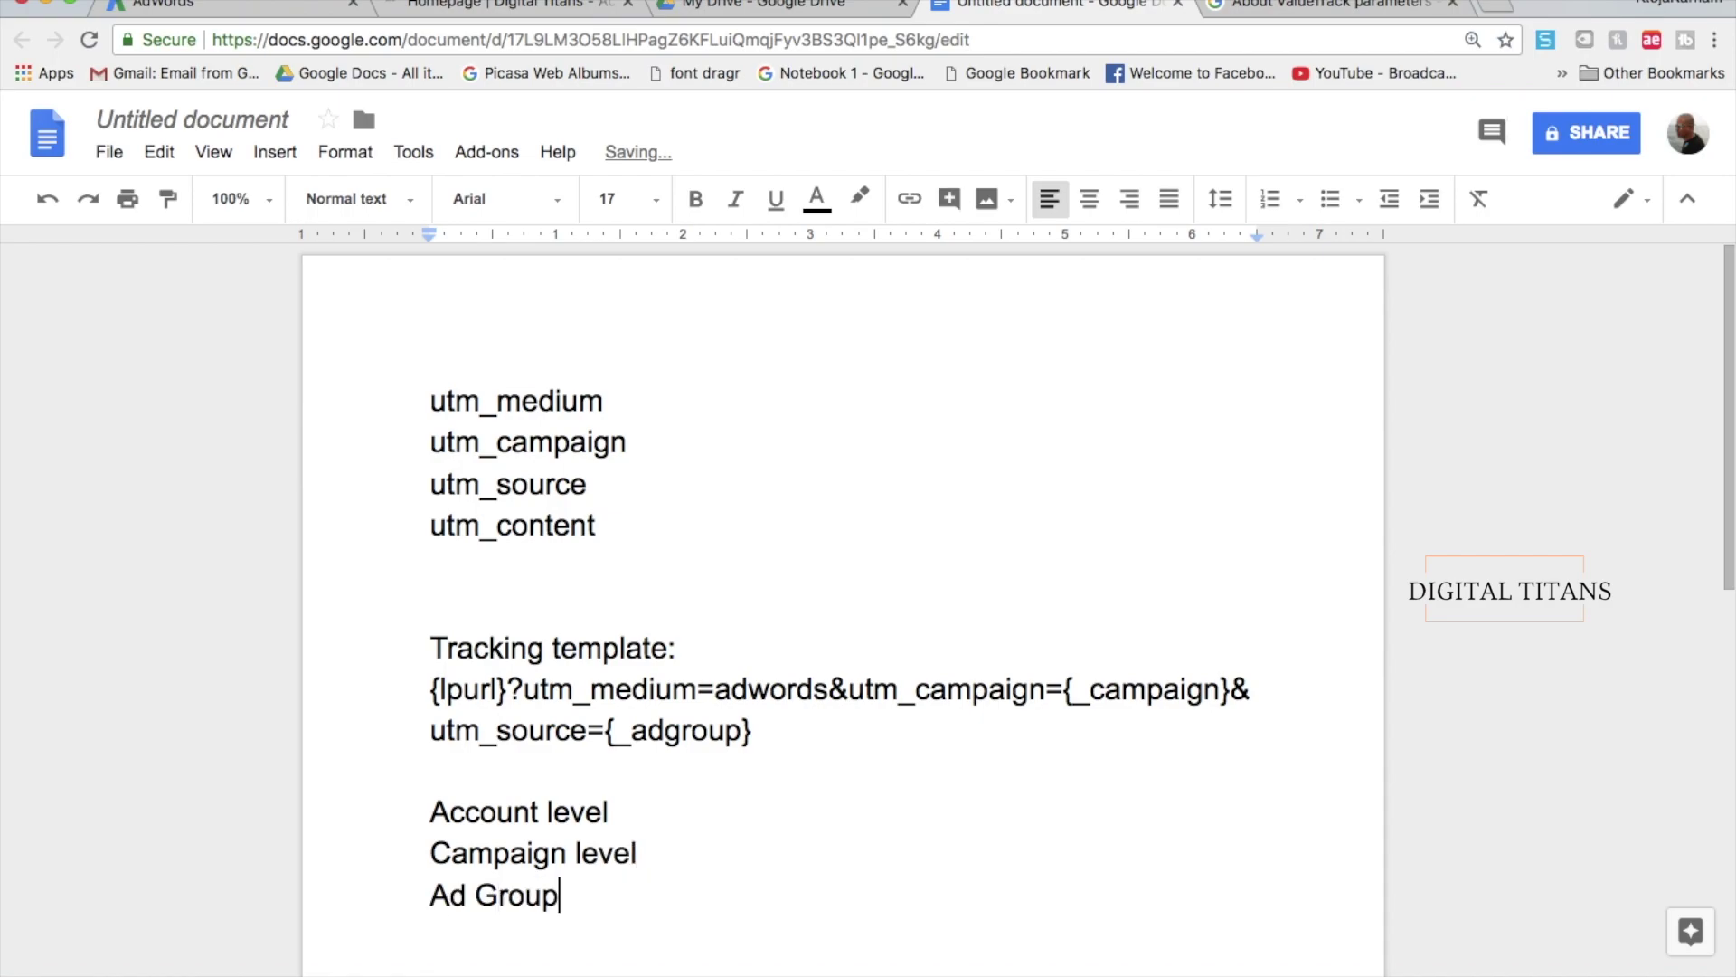
key("Return")
left_click_drag(420, 850, 628, 911)
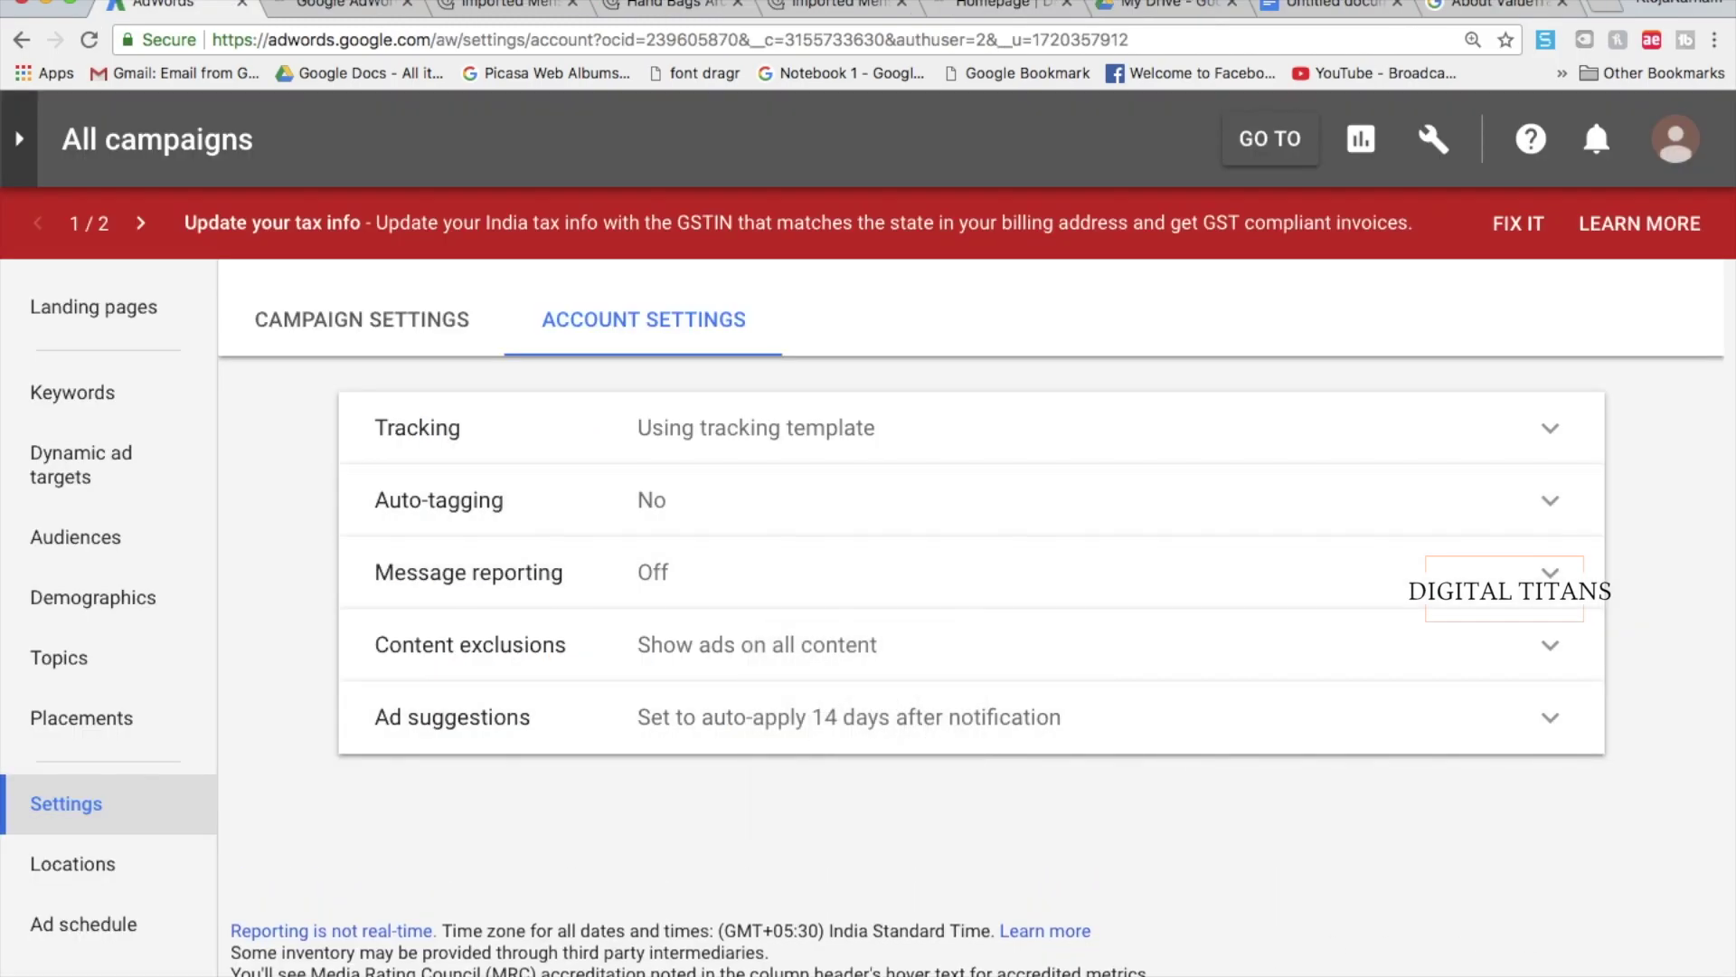
Step: In AdWords, check the account-level tracking template and bring up the campaign settings list around the DigitalTitans campaign
left_click(846, 415)
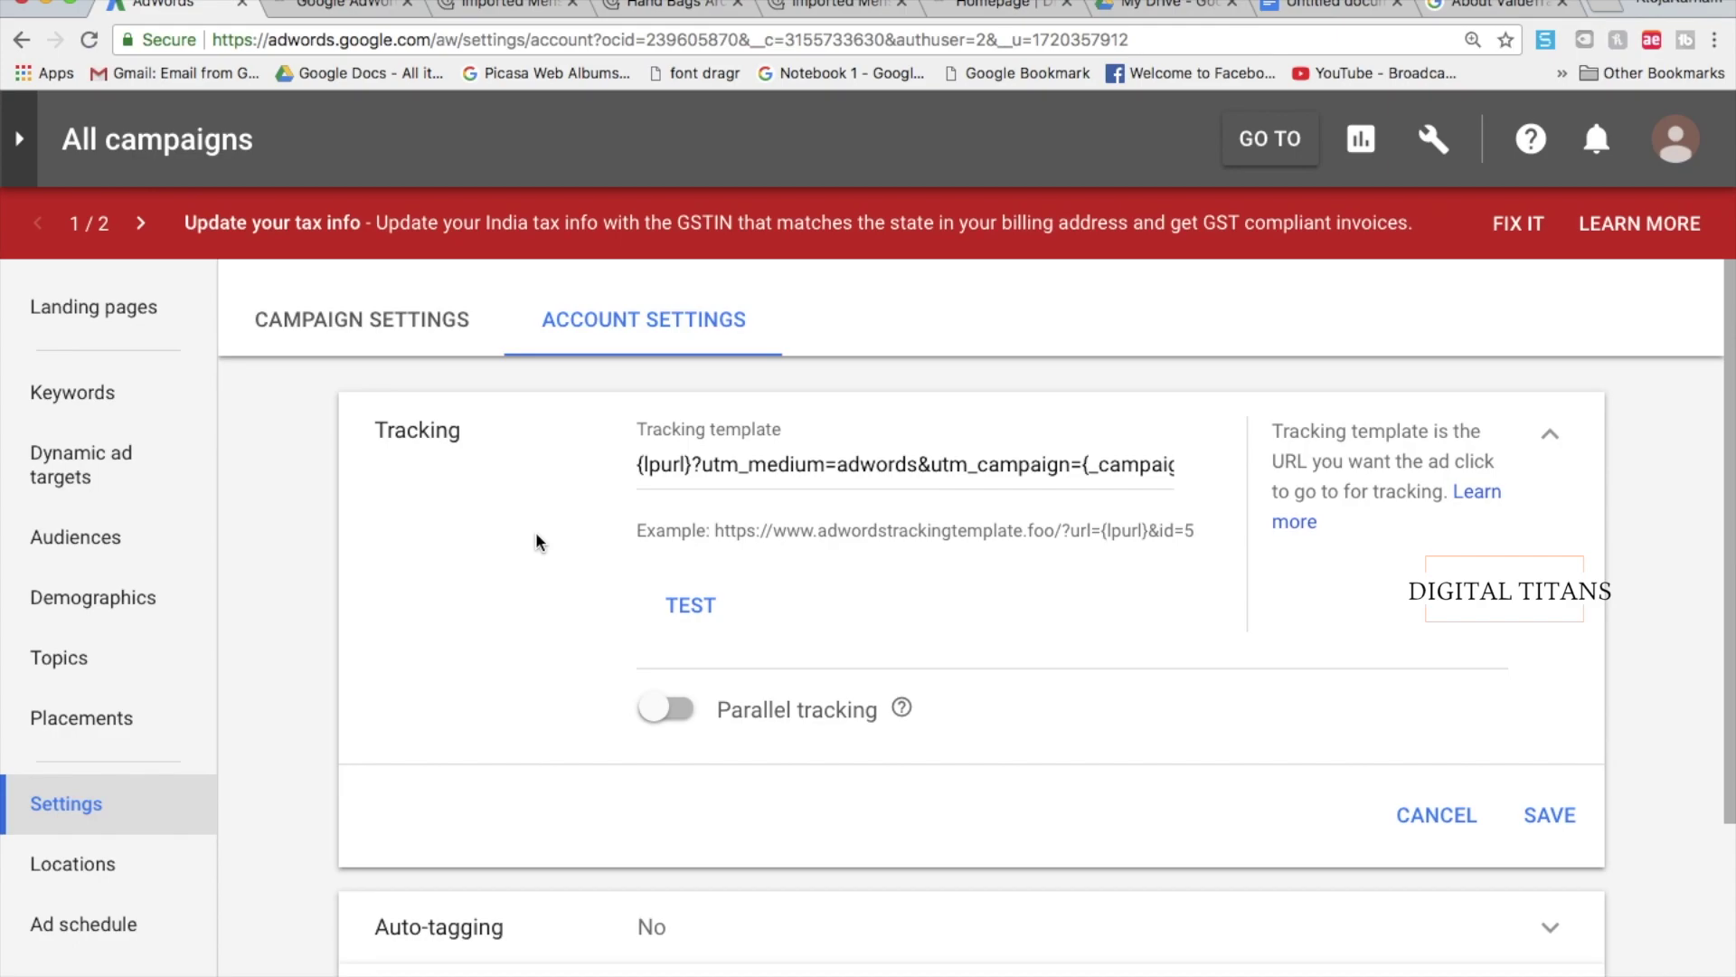
left_click(372, 333)
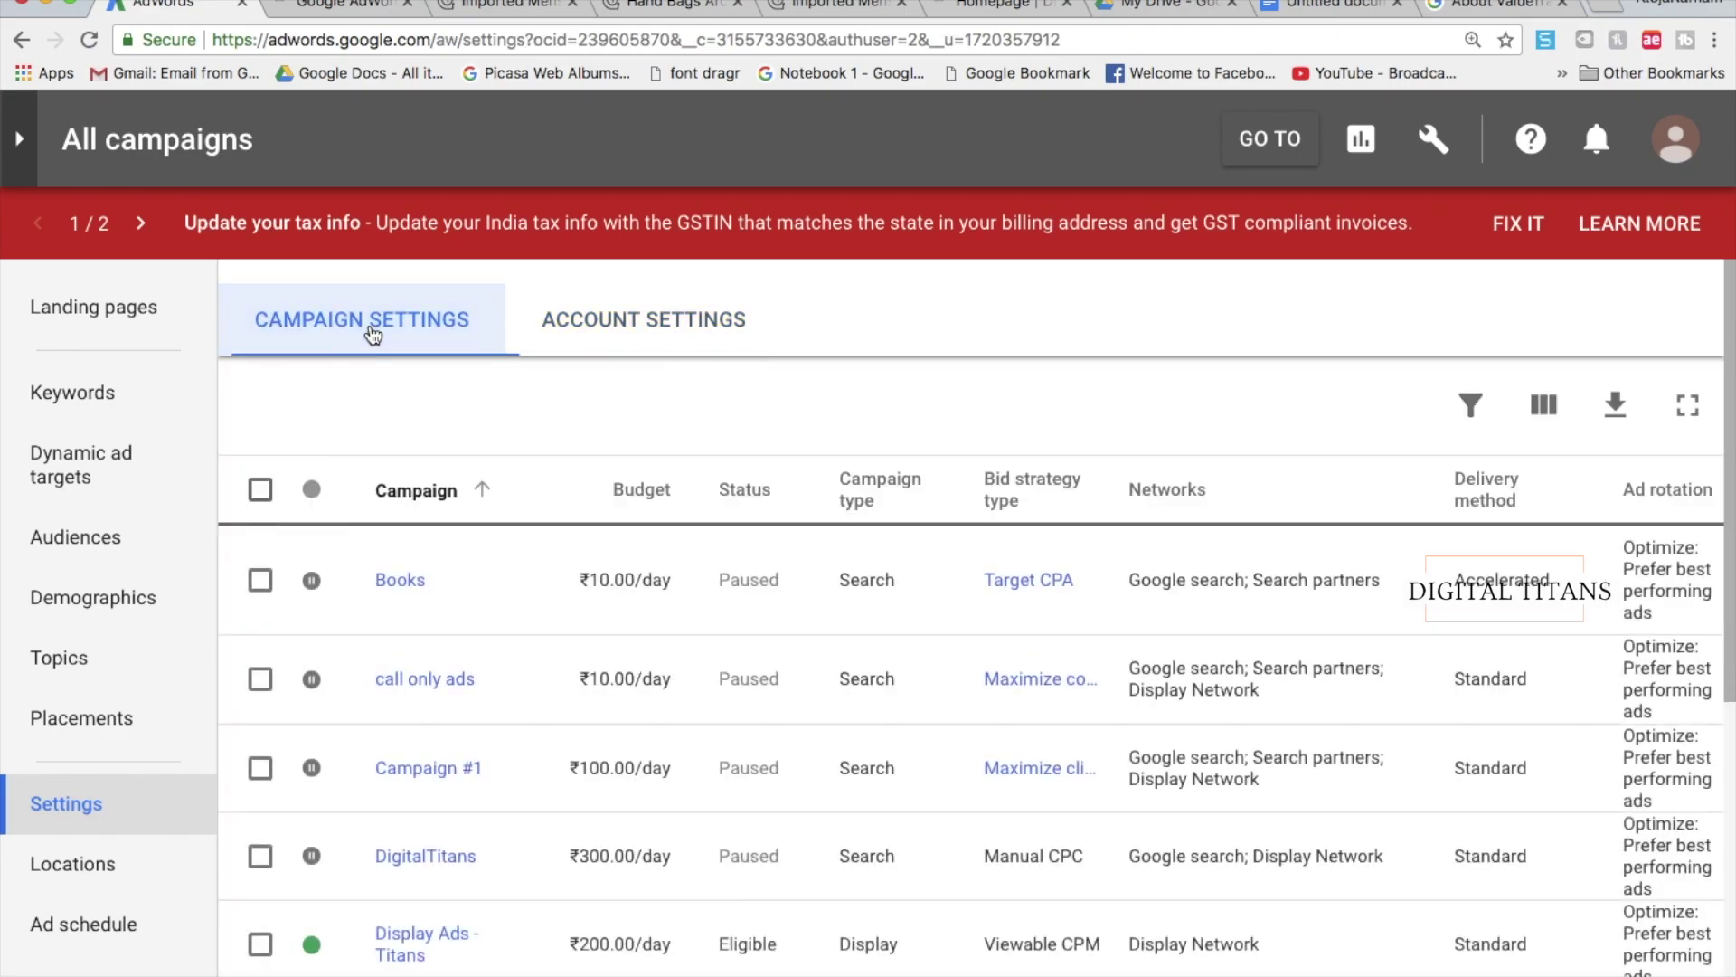
scroll(398, 814, "down", 1)
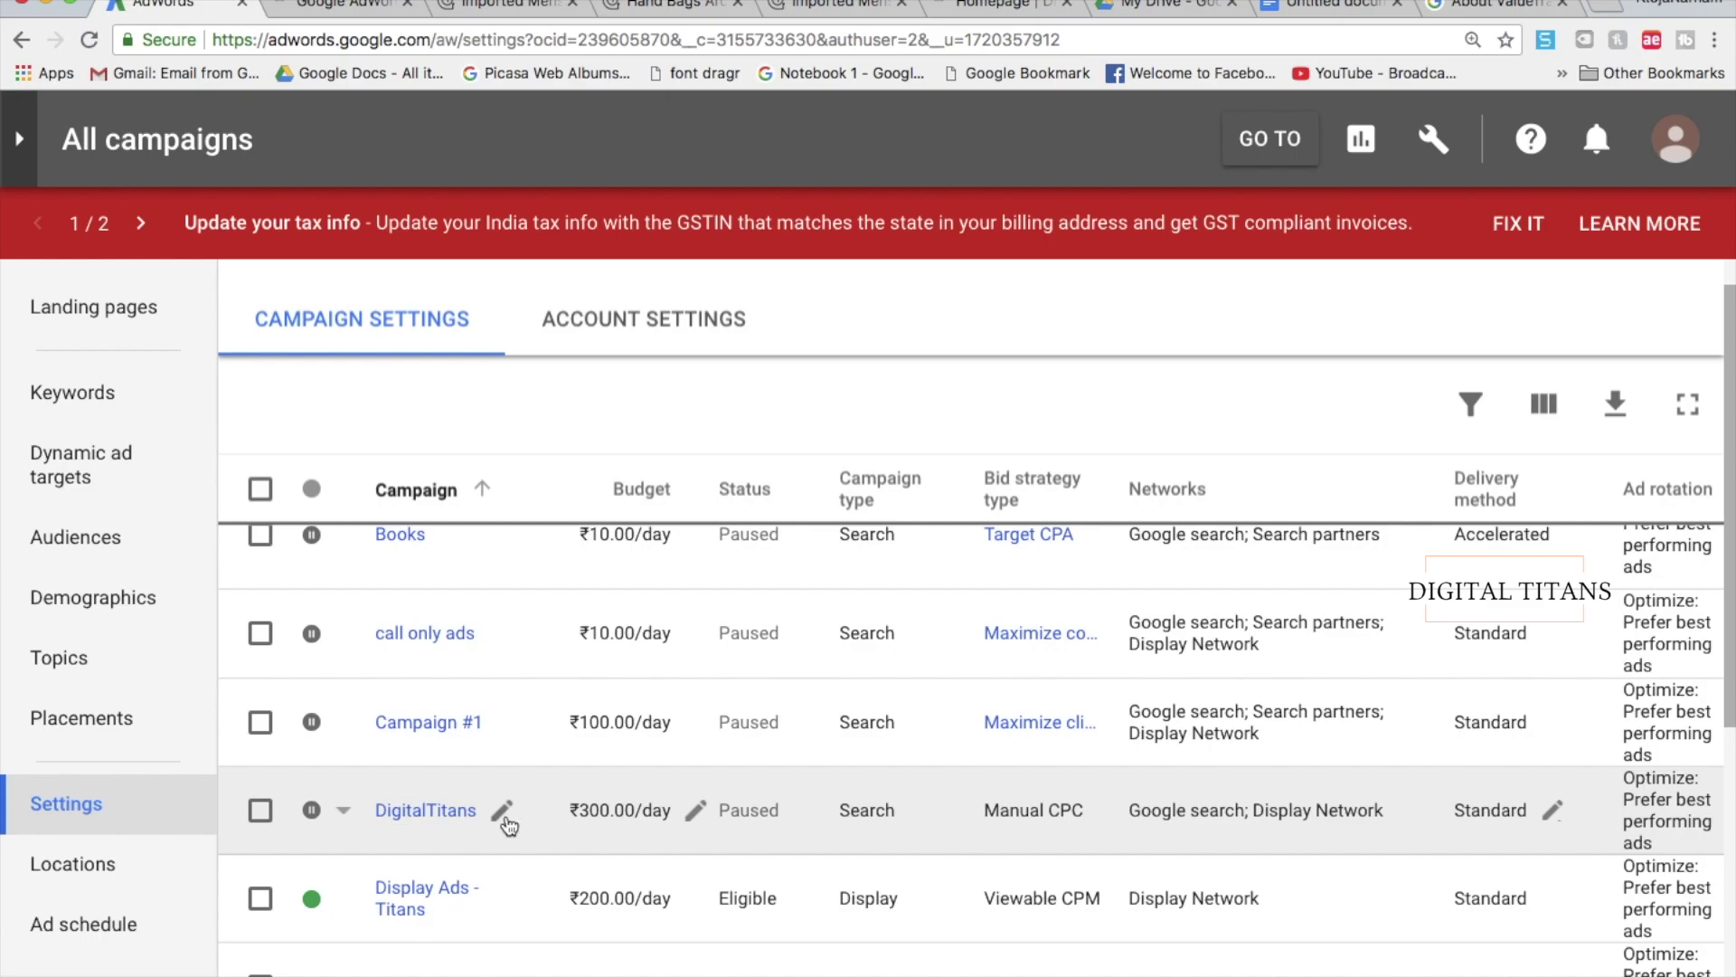
Step: Add the Tracking template and Custom parameter columns to the campaign settings table and apply the change
scroll(506, 823, "right", 10)
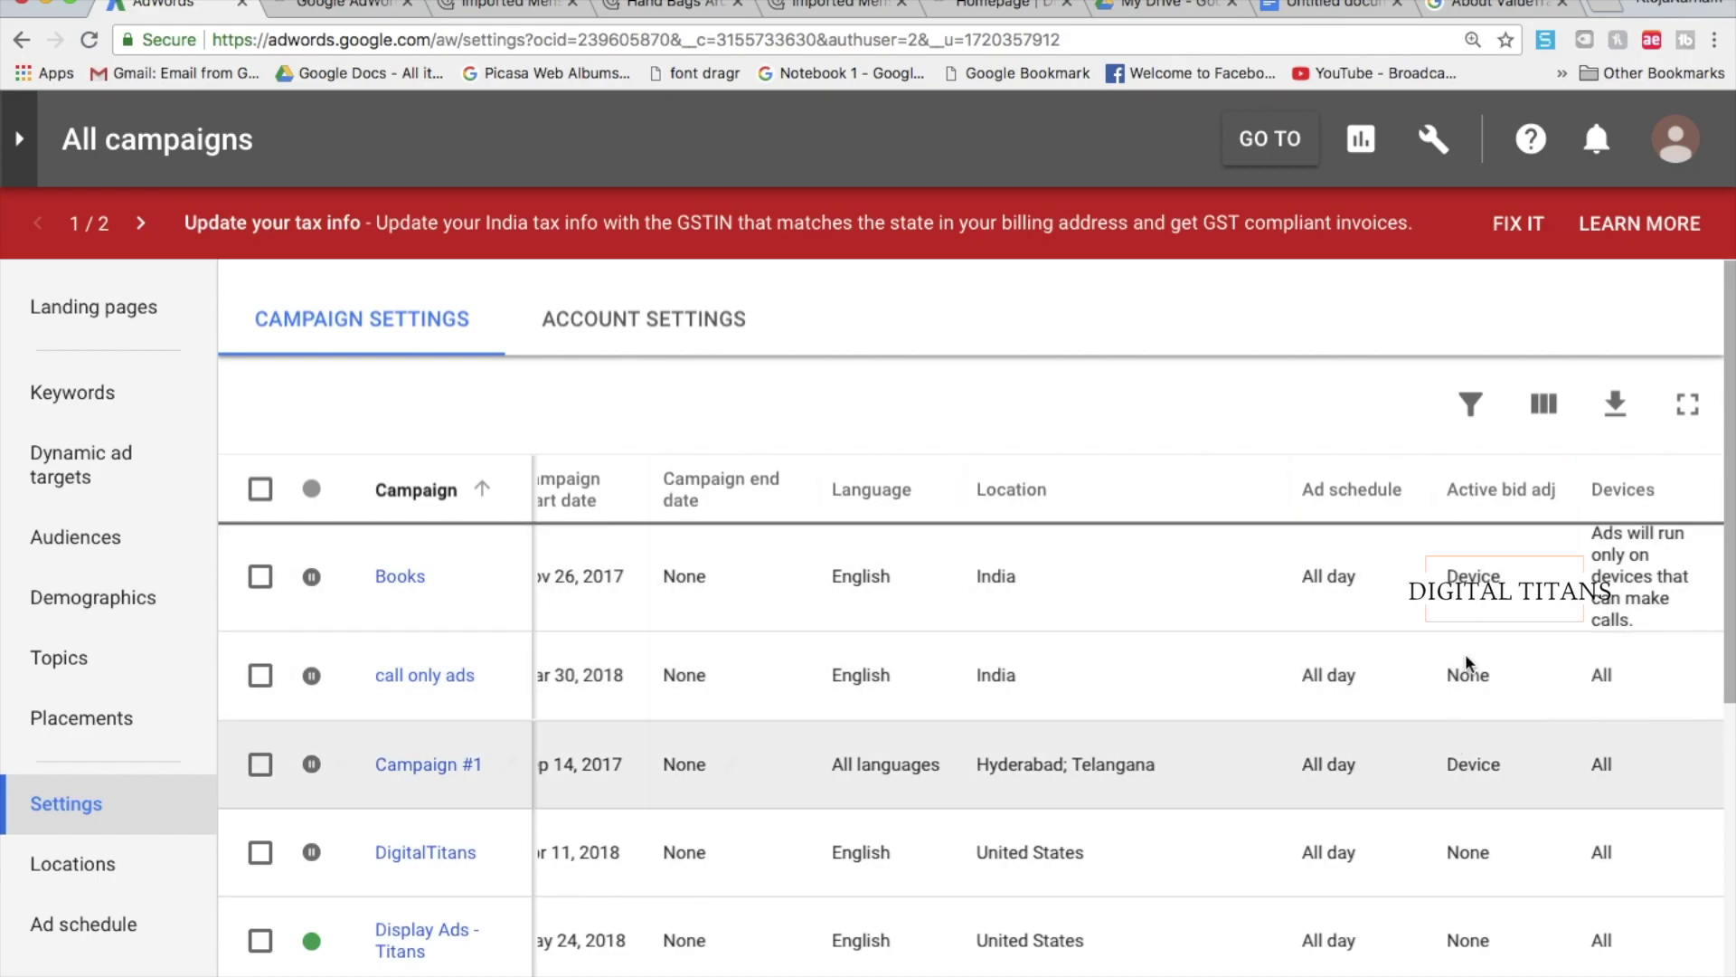
left_click(1544, 404)
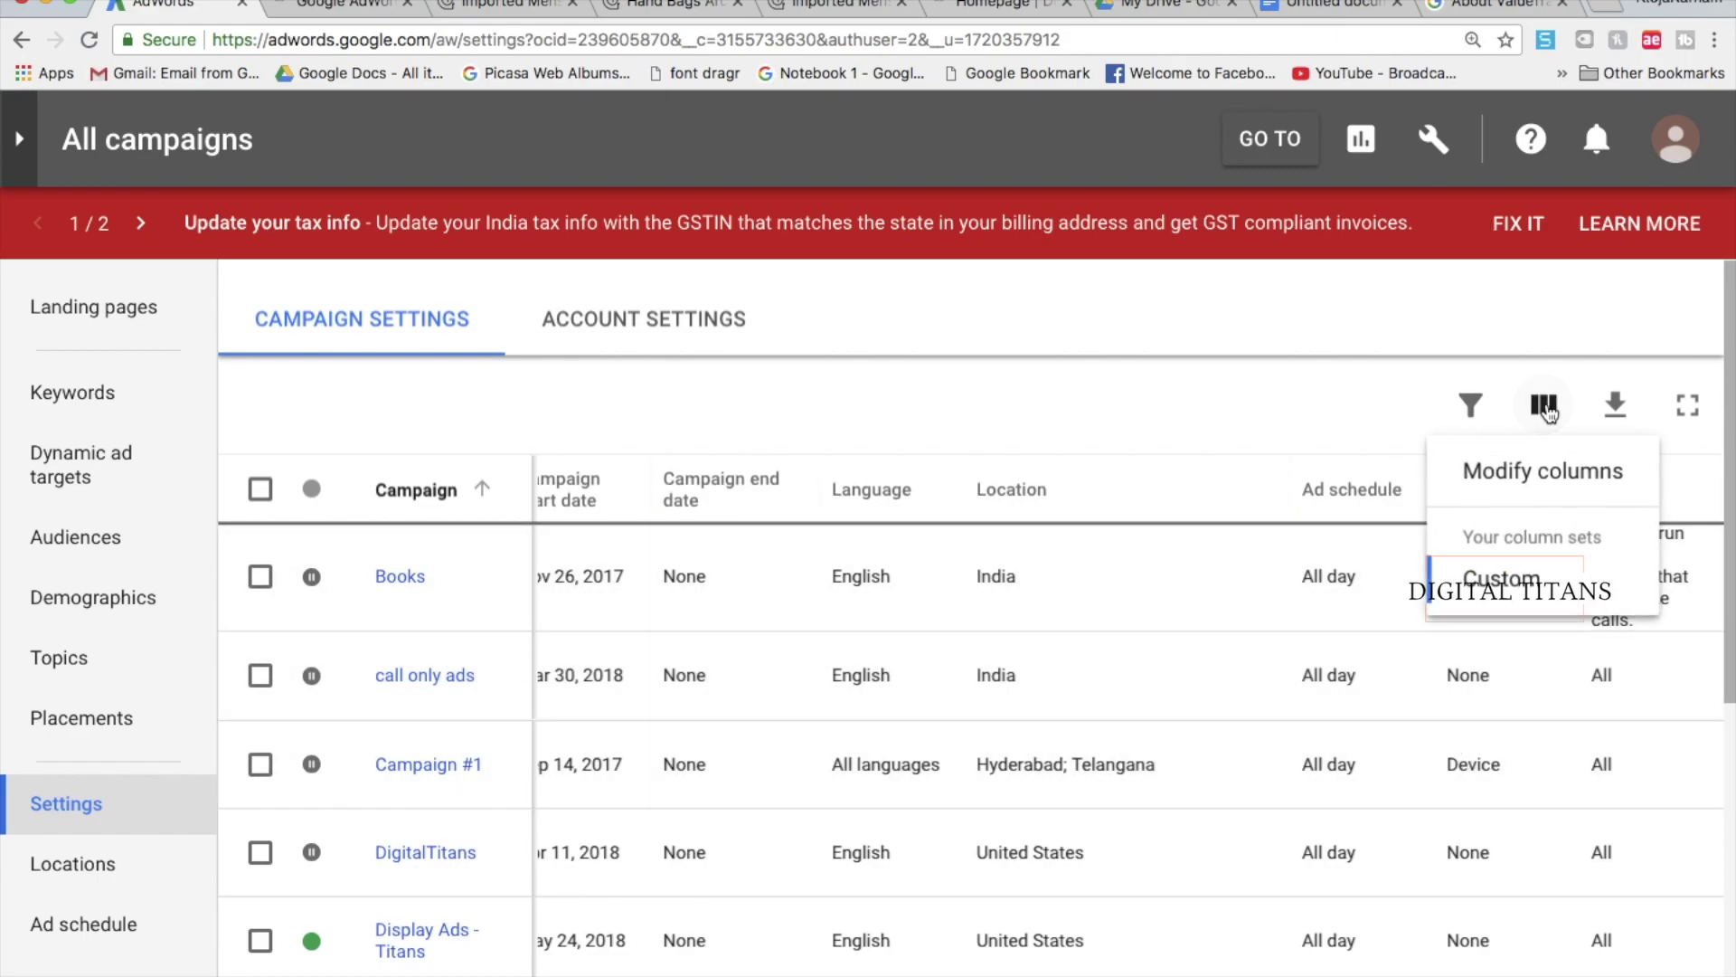
left_click(1512, 486)
scroll(795, 688, "down", 1)
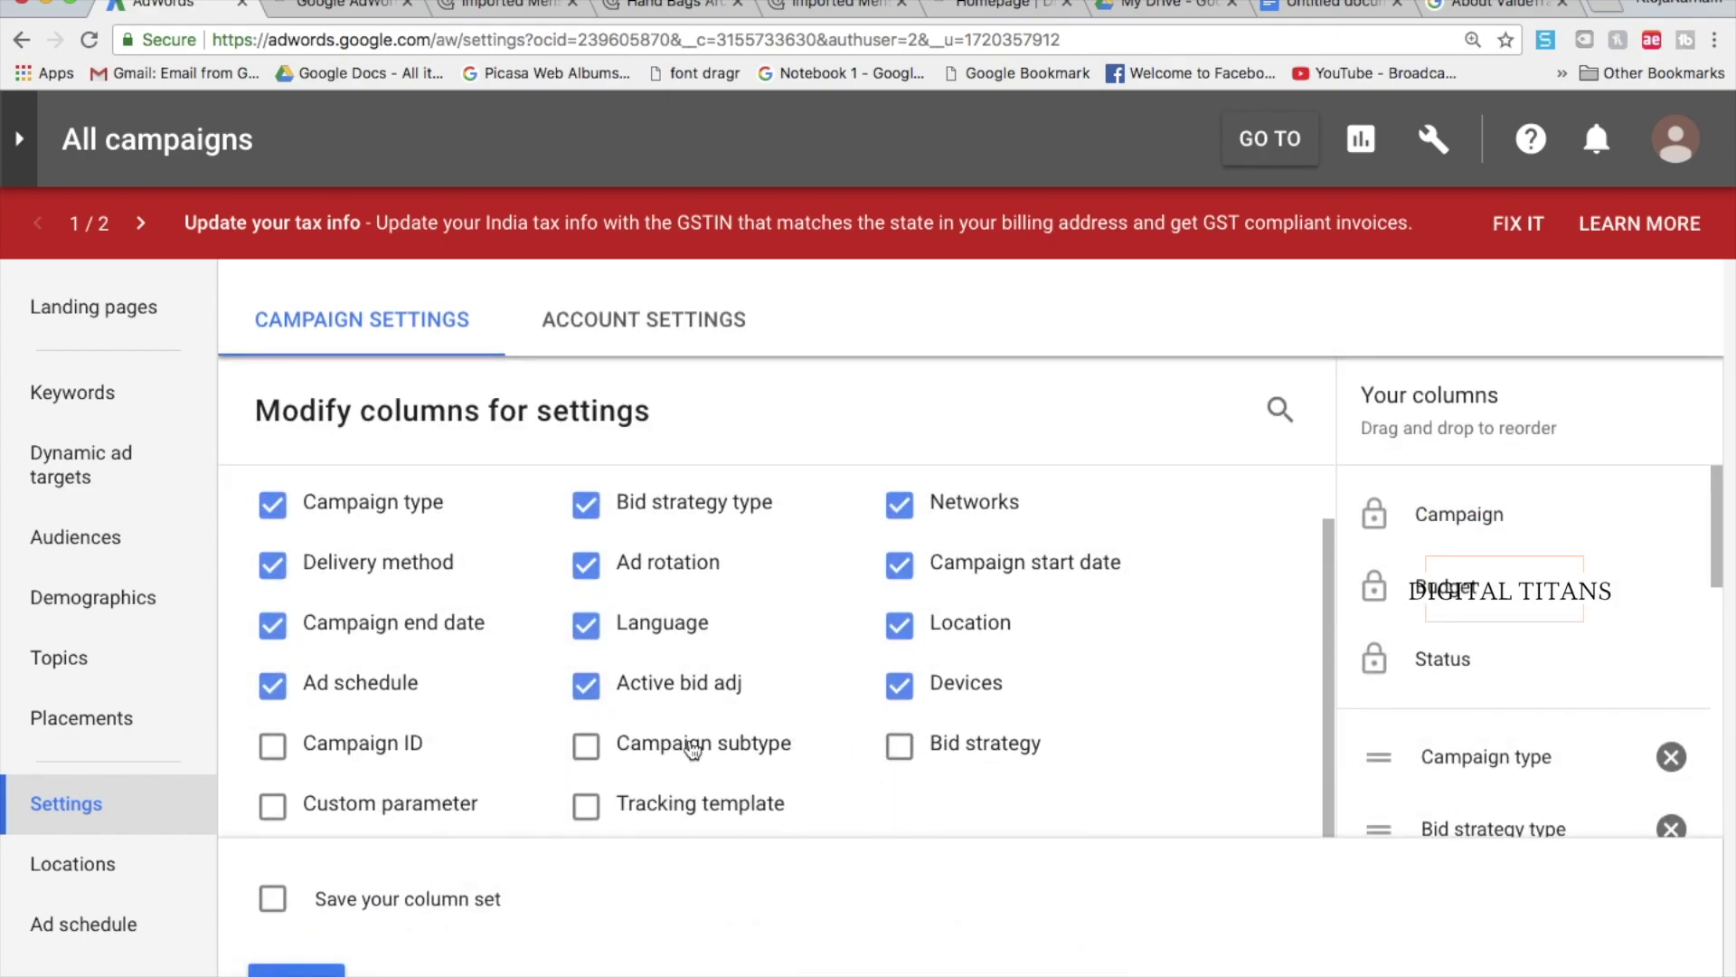
left_click(592, 806)
left_click(273, 805)
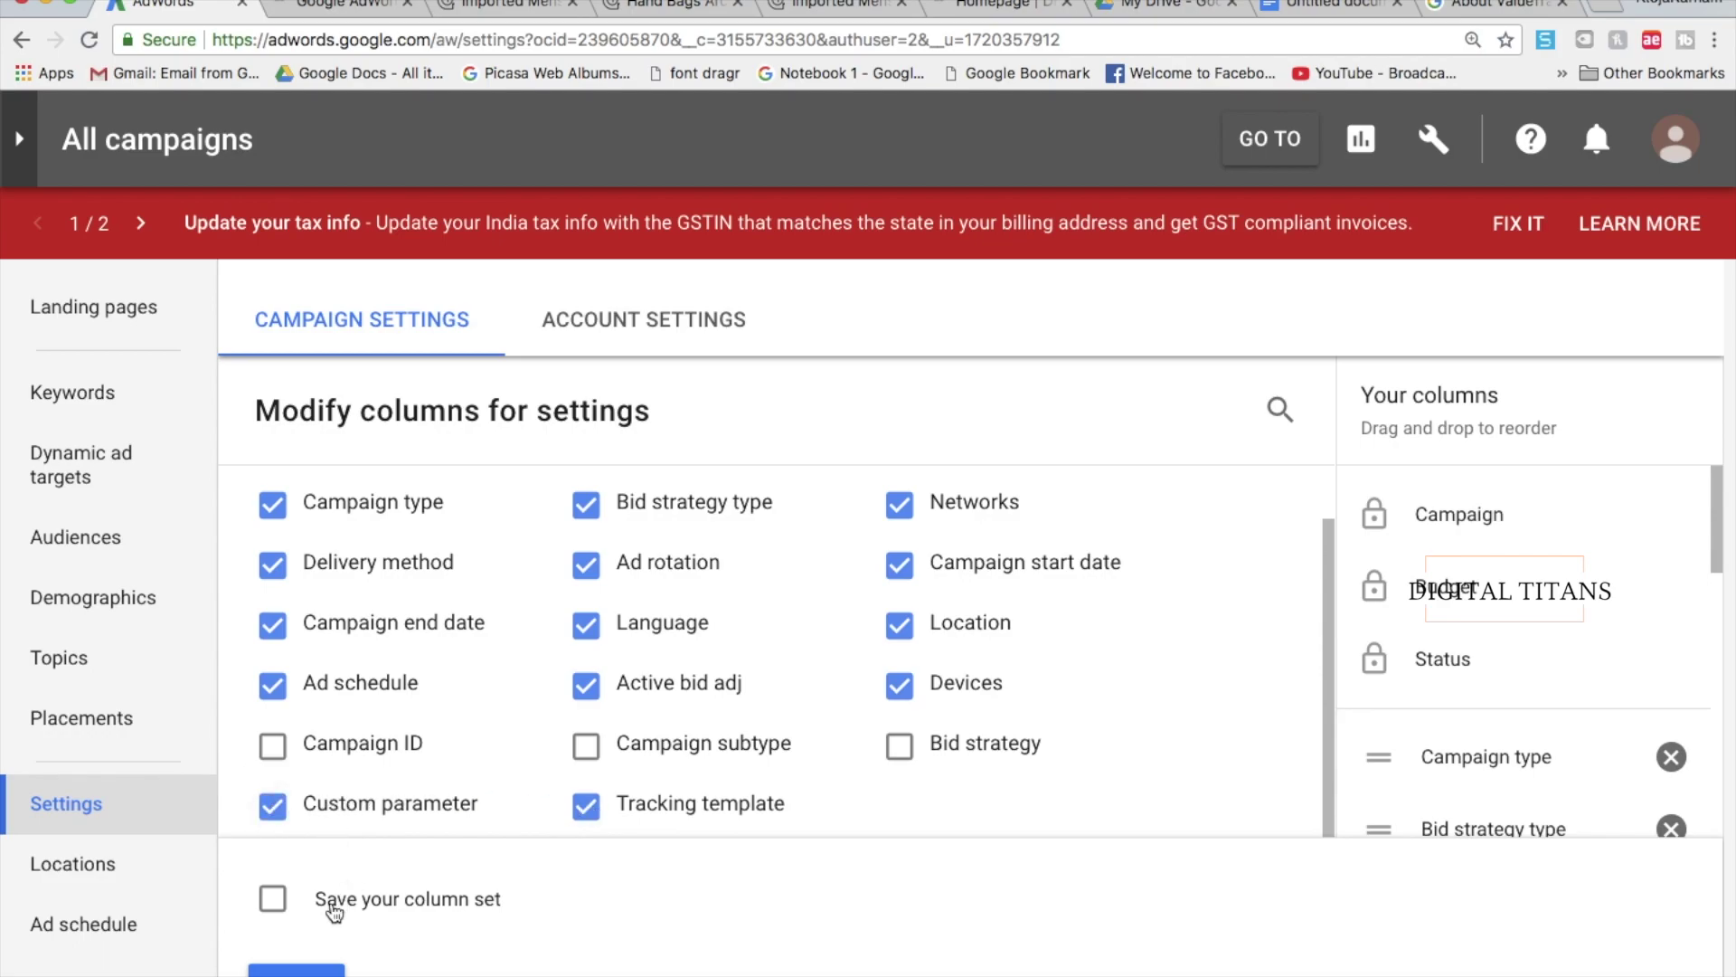
left_click(296, 970)
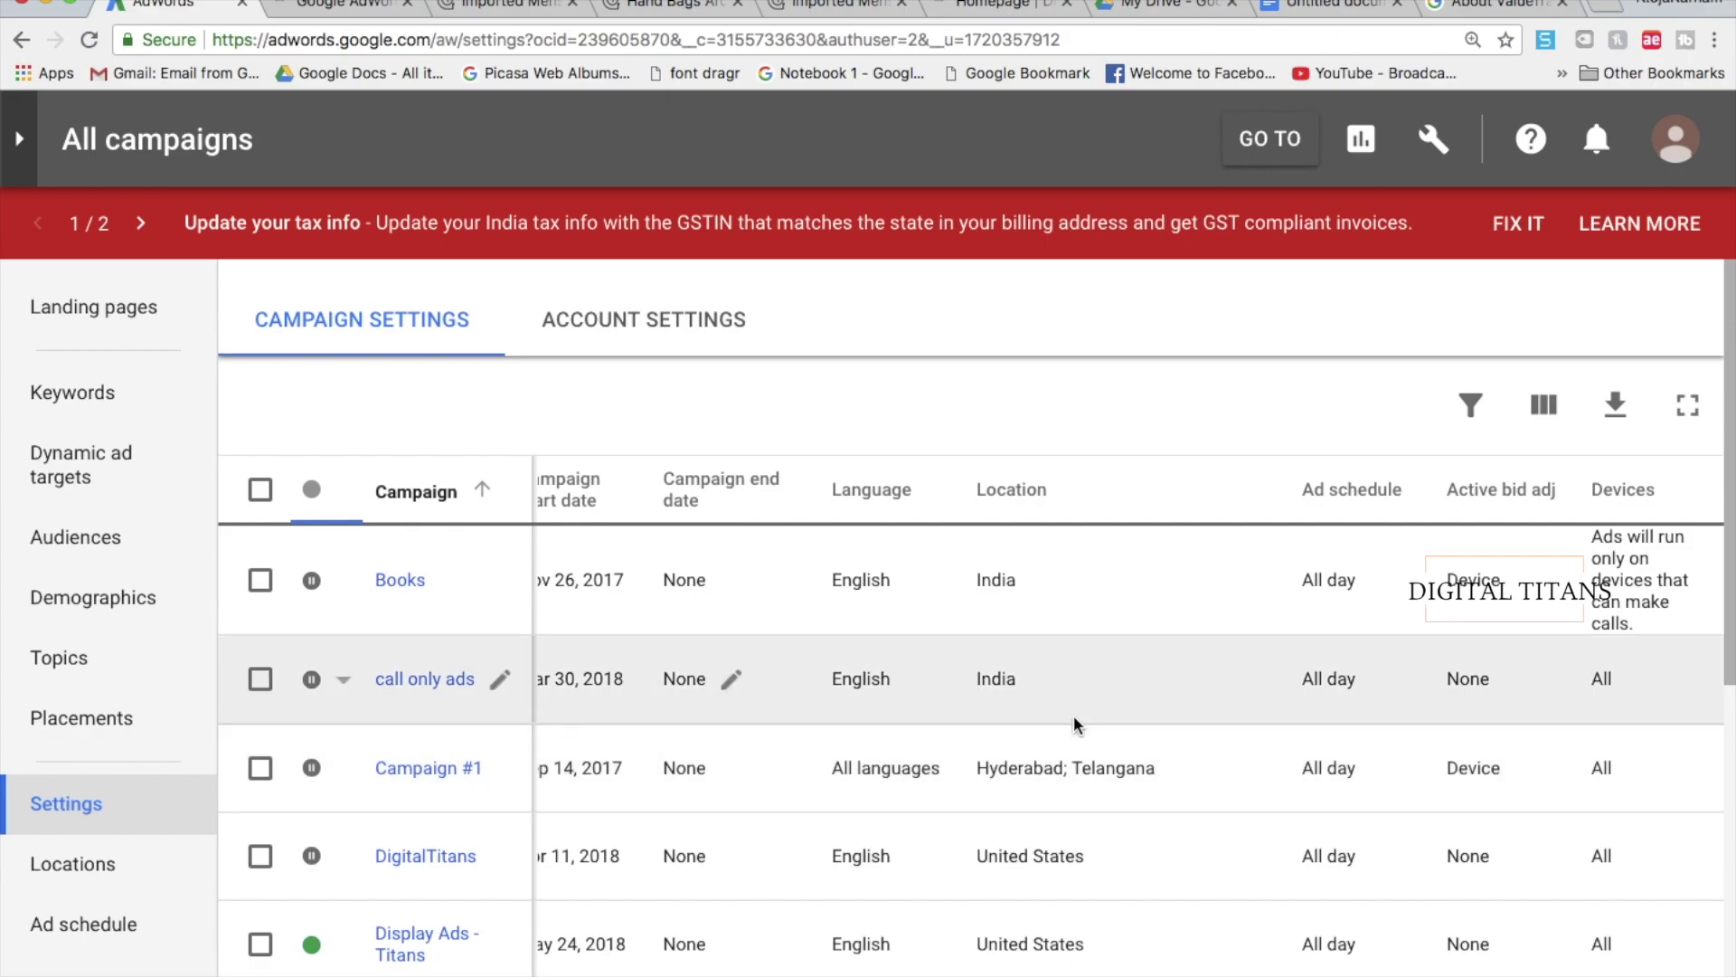
Step: View the settings page of the Display Ads - Titans campaign and return to the settings list for all campaigns
scroll(1073, 719, "down", 1)
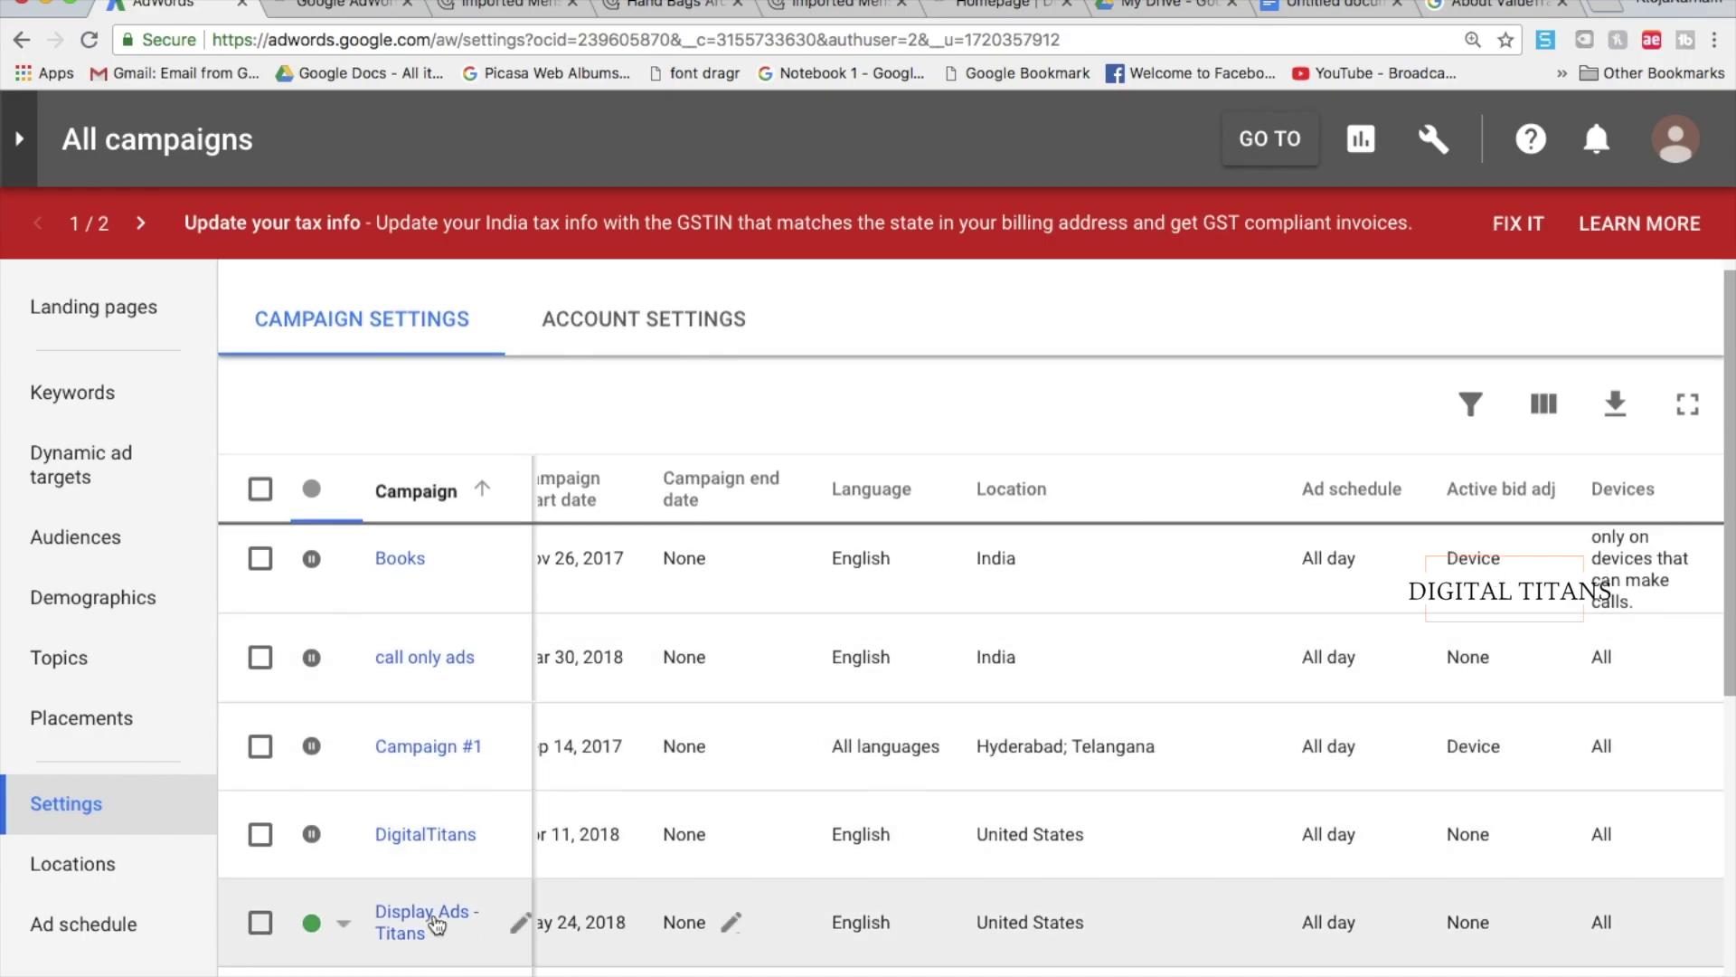
left_click(434, 919)
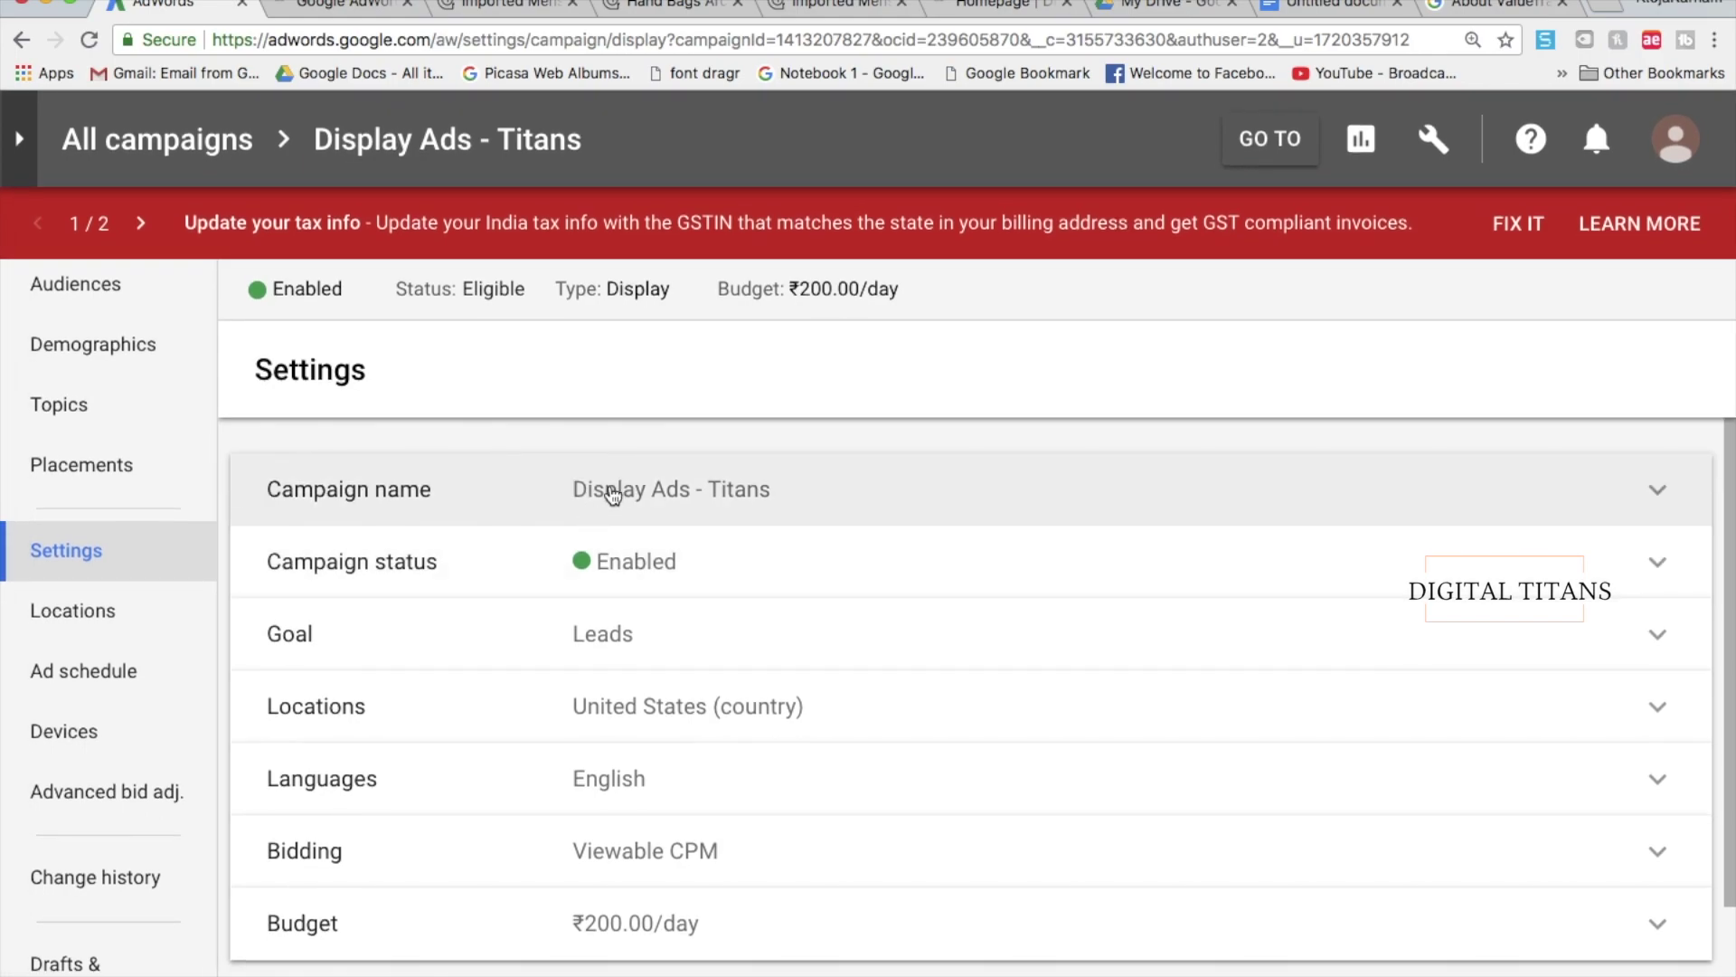
left_click(162, 148)
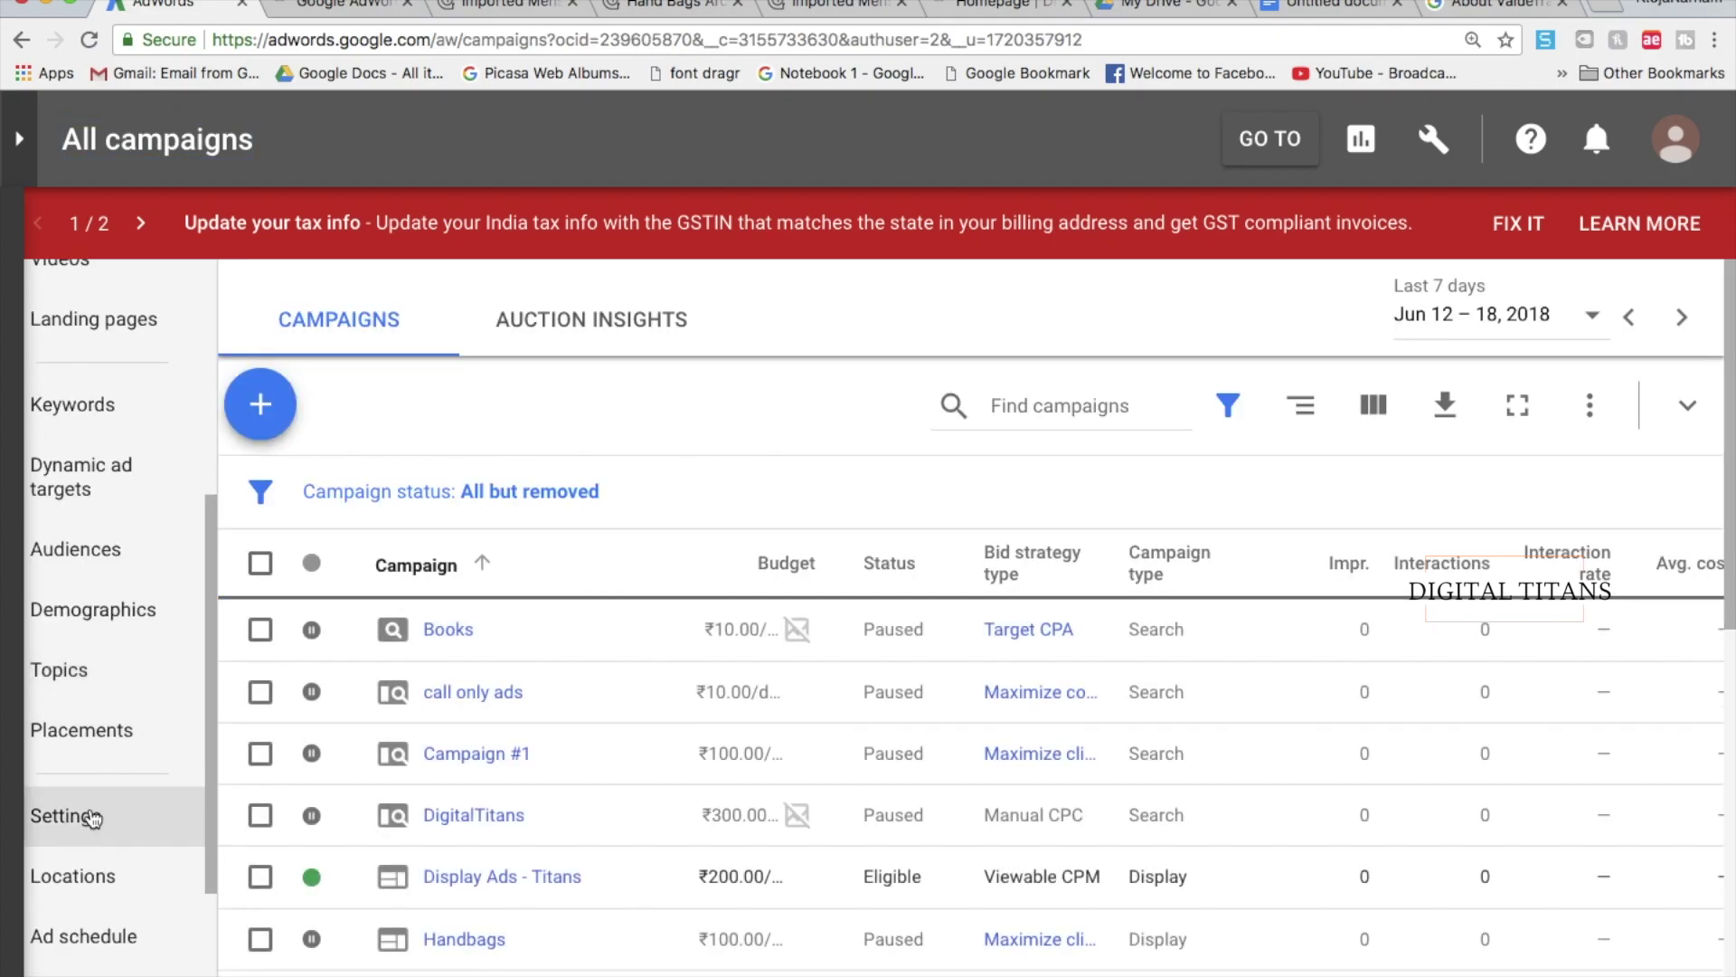
left_click(91, 816)
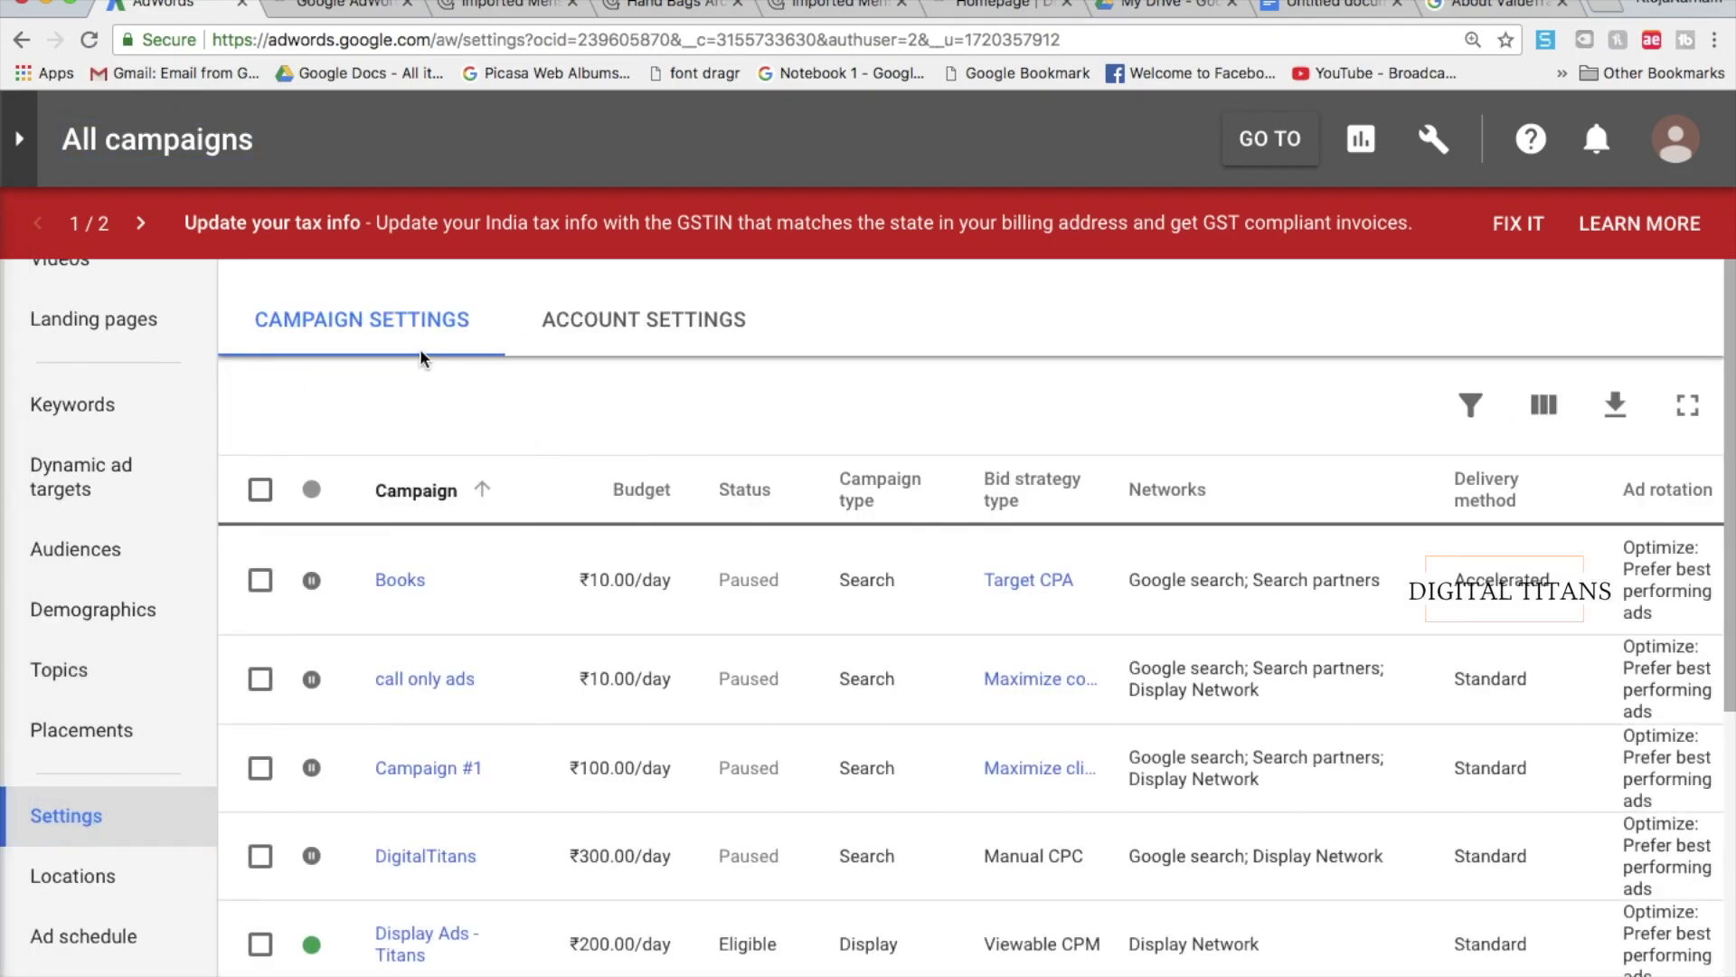
Step: Add a custom parameter named campaign with the value Display_Ads_Titans to the Display Ads - Titans campaign and save it
scroll(910, 845, "right", 10)
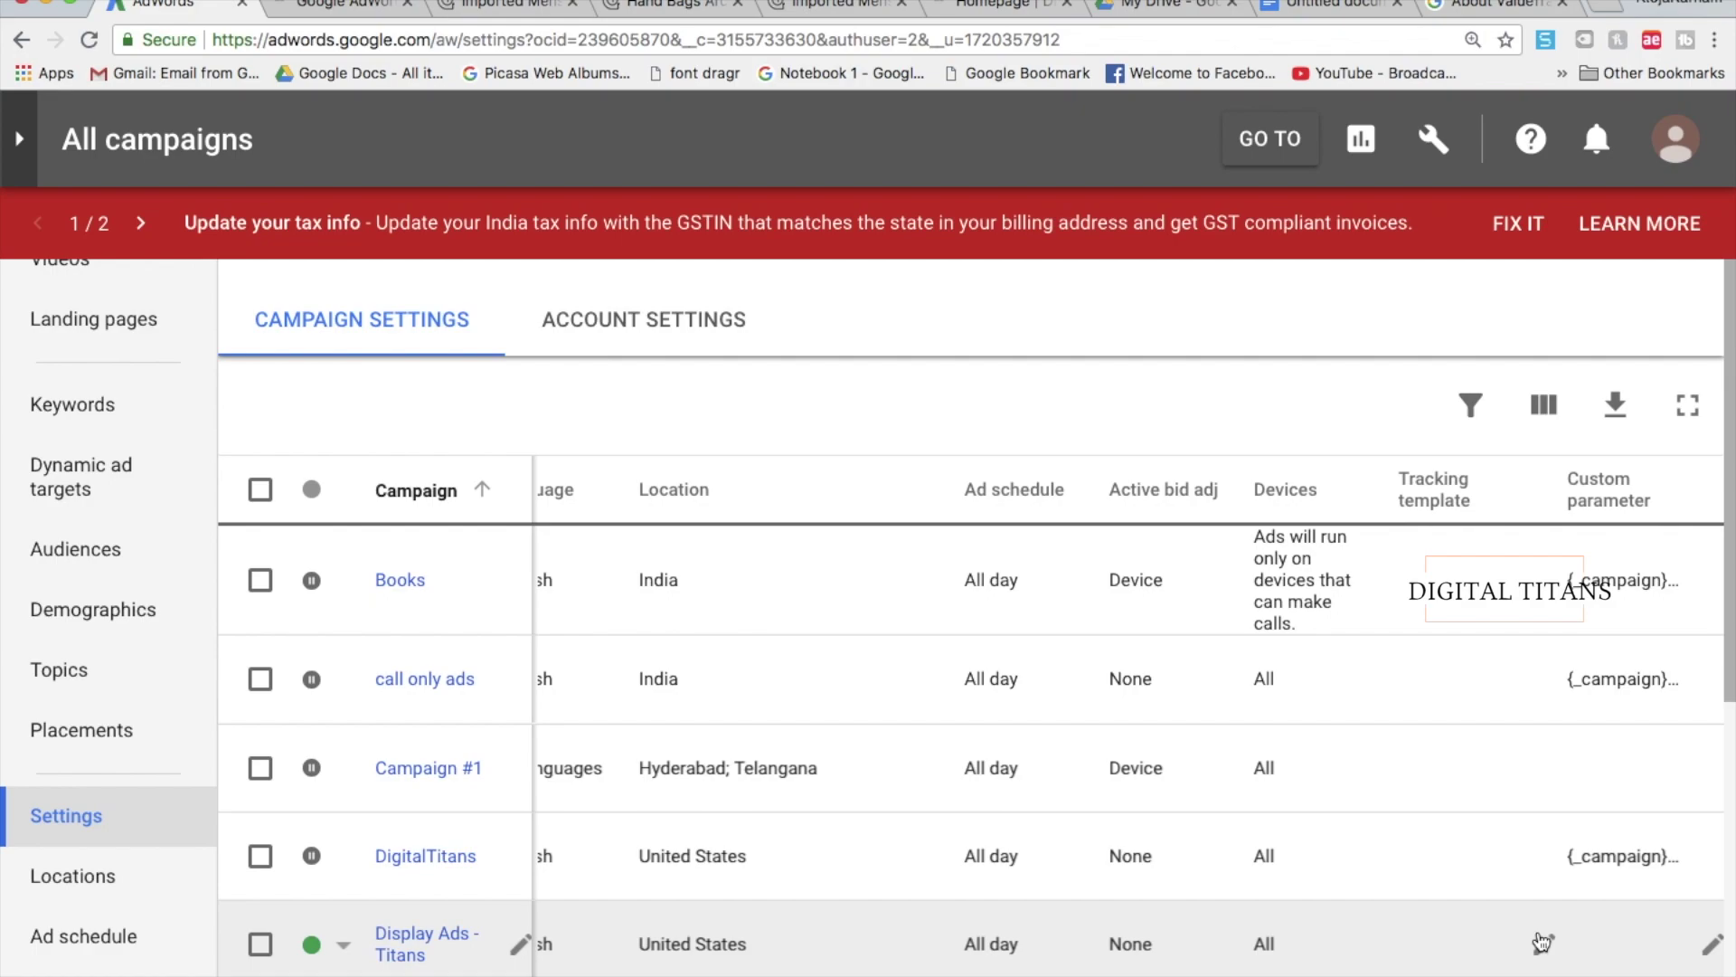
left_click(1714, 946)
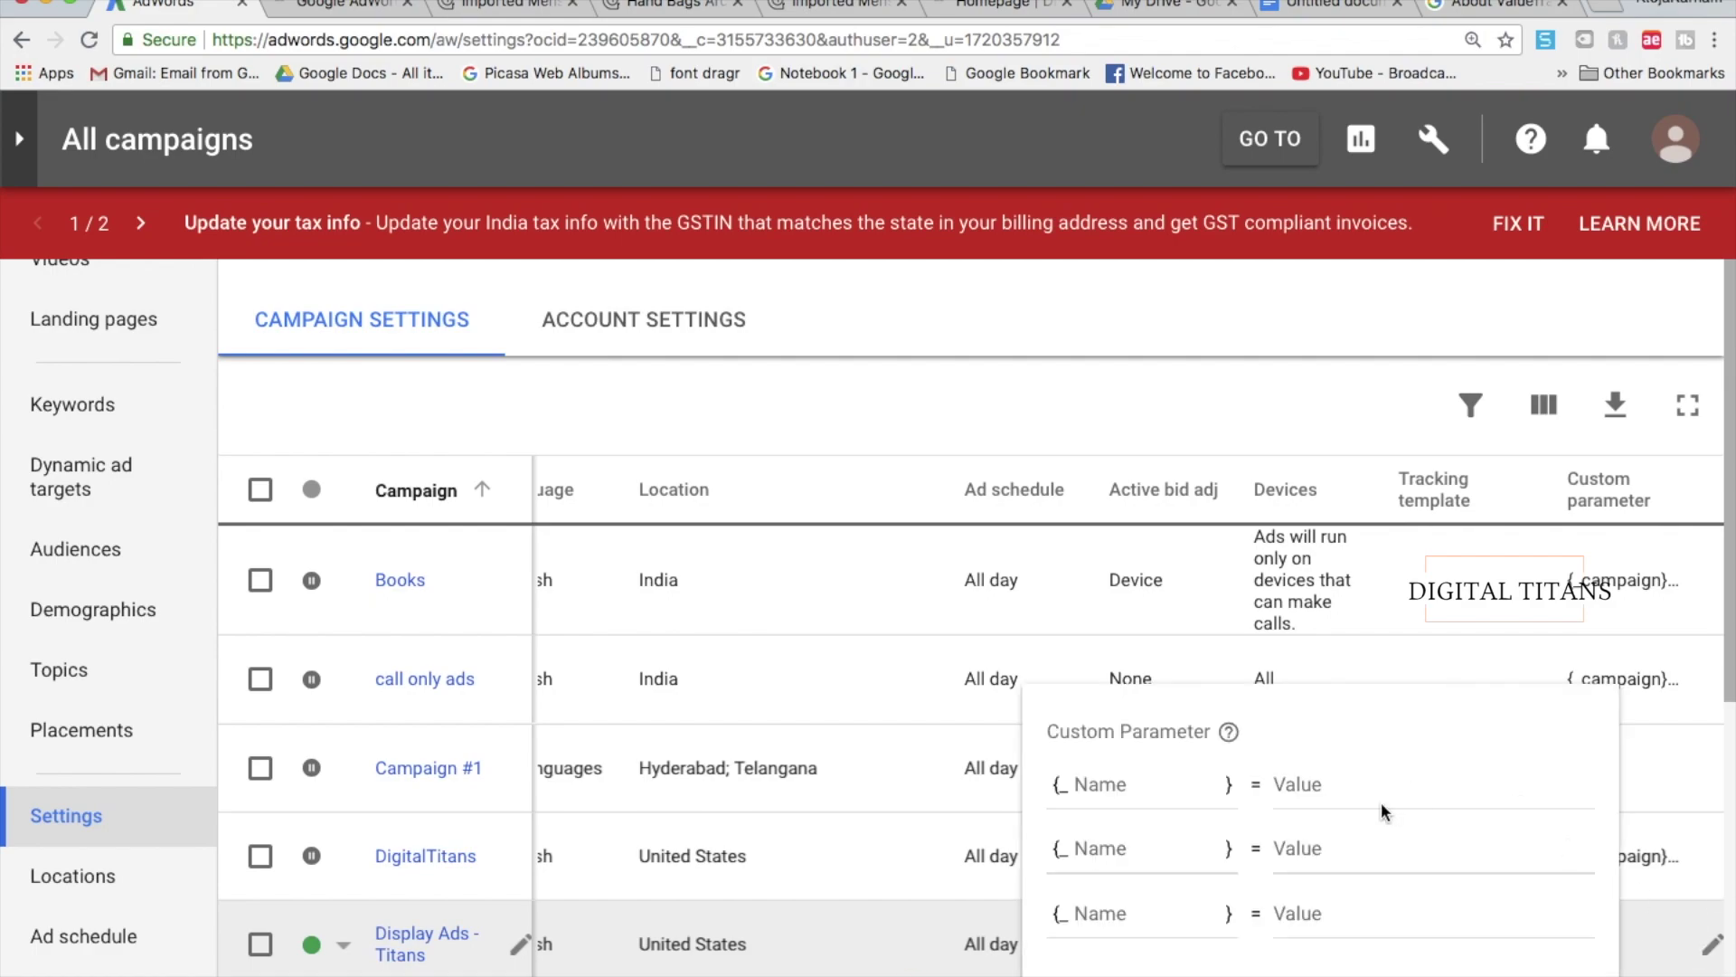
left_click(1207, 788)
type("campaign")
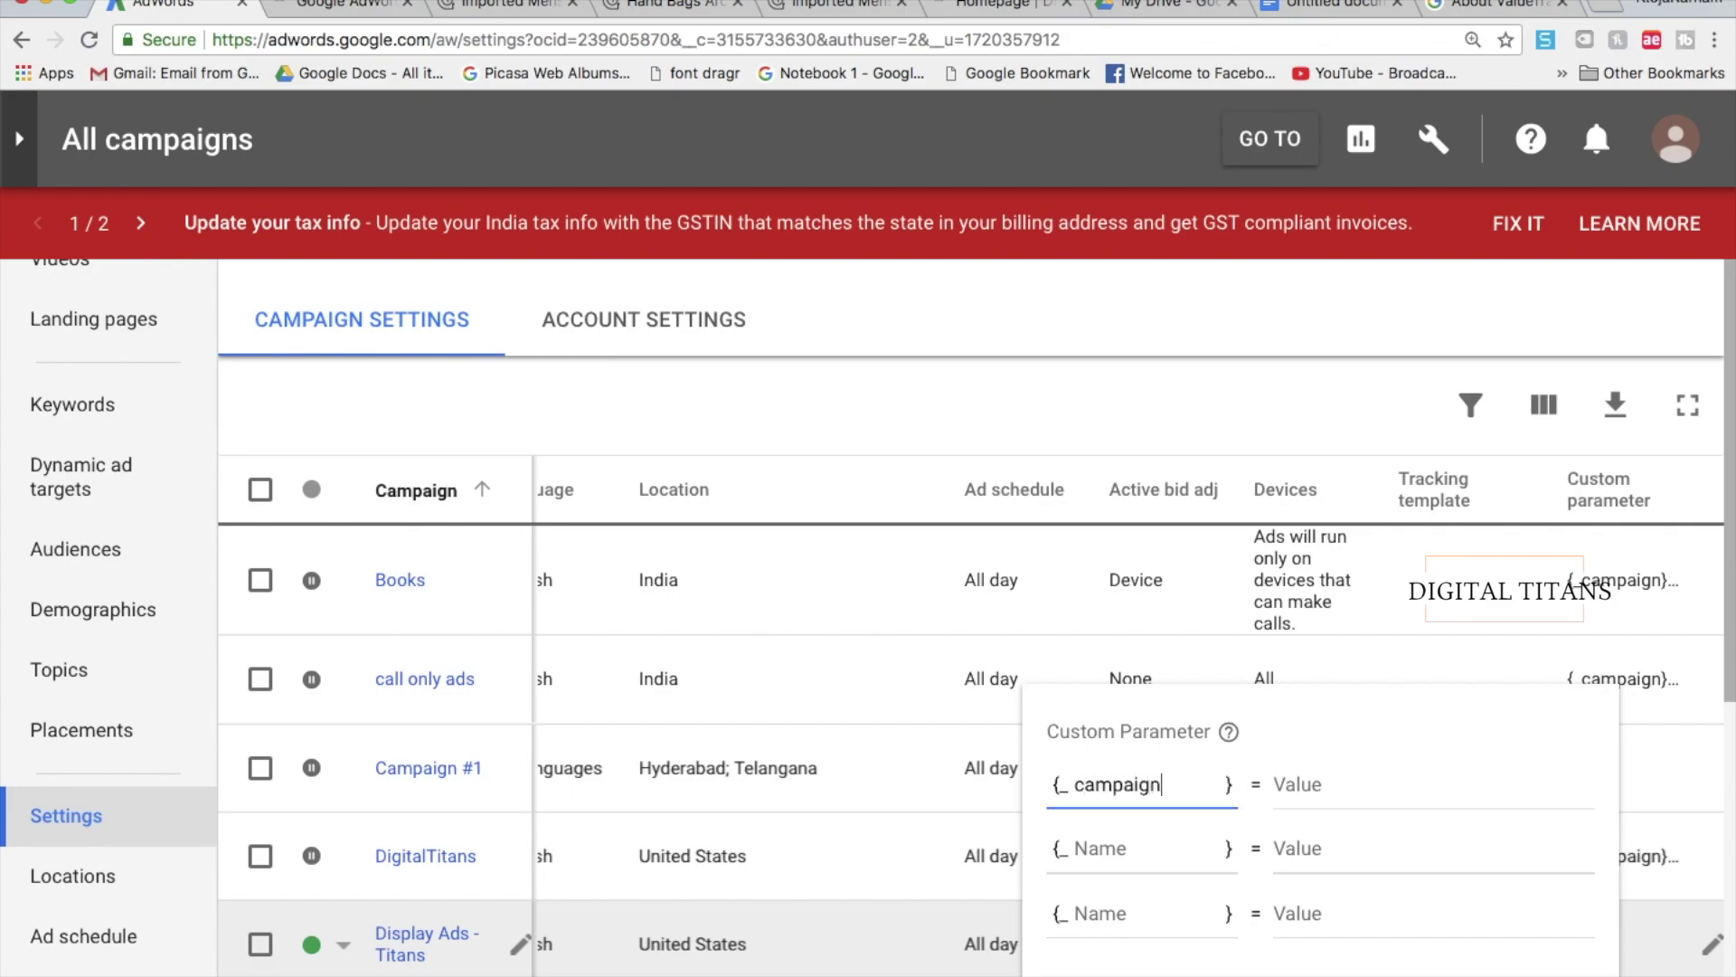
key("Tab")
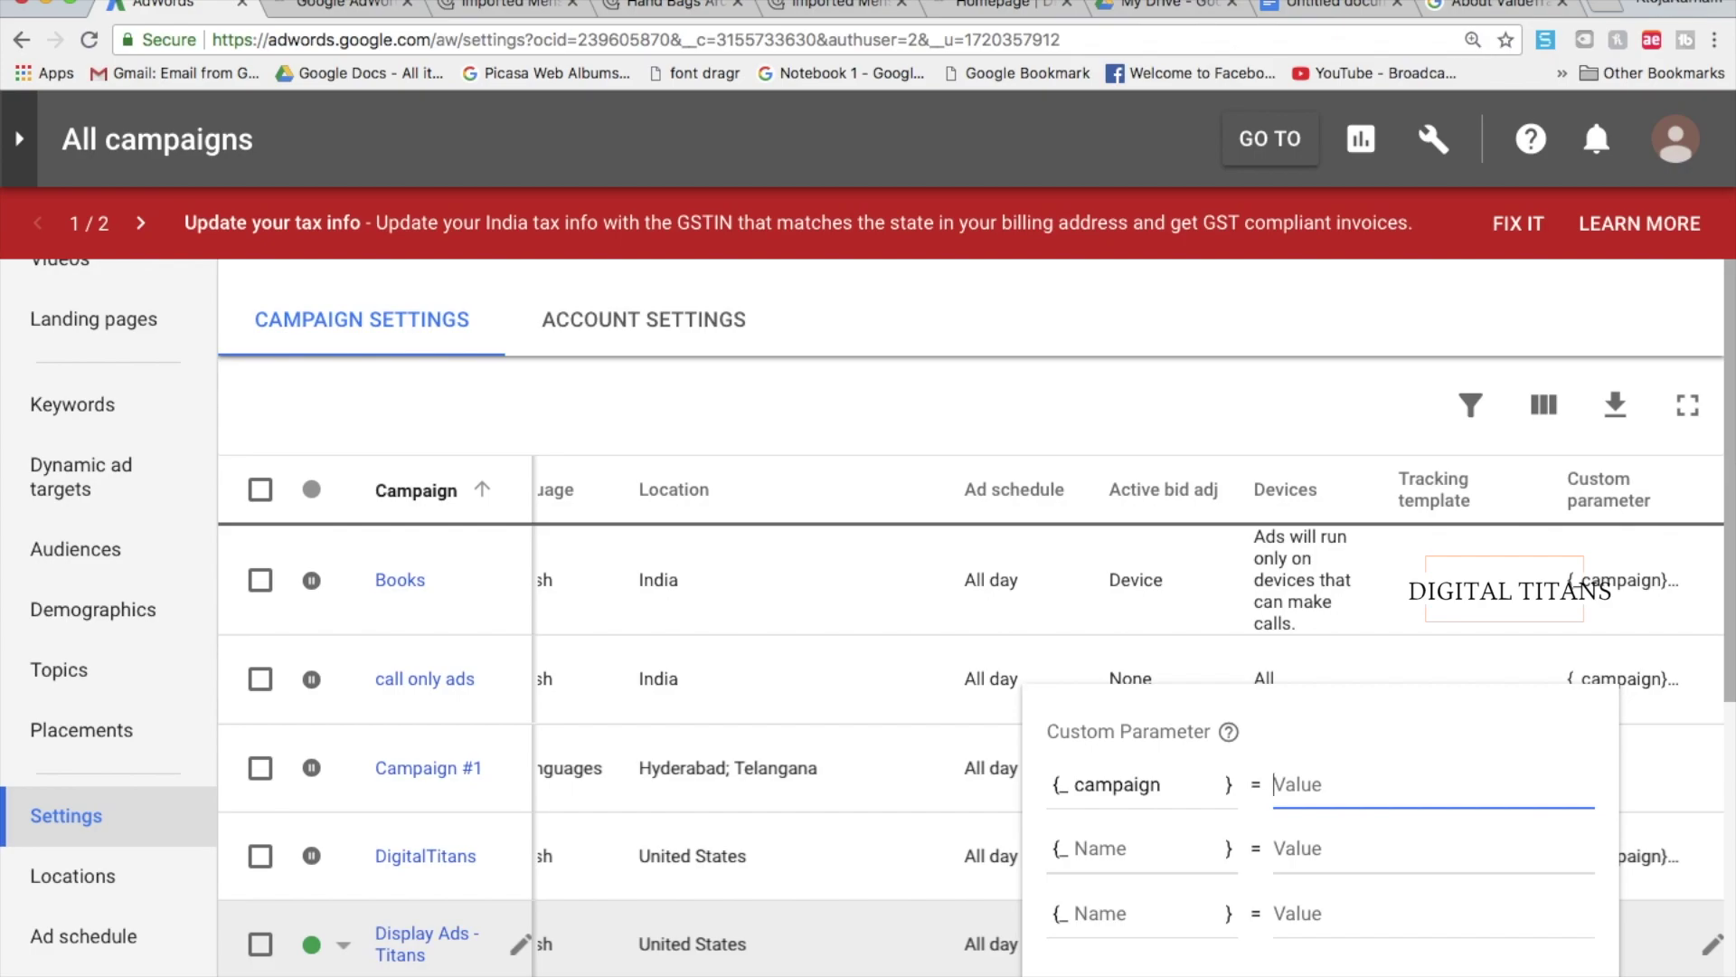
type("Digital")
key("super+a")
type("Di")
type("y_Ads_Titans")
key("Return")
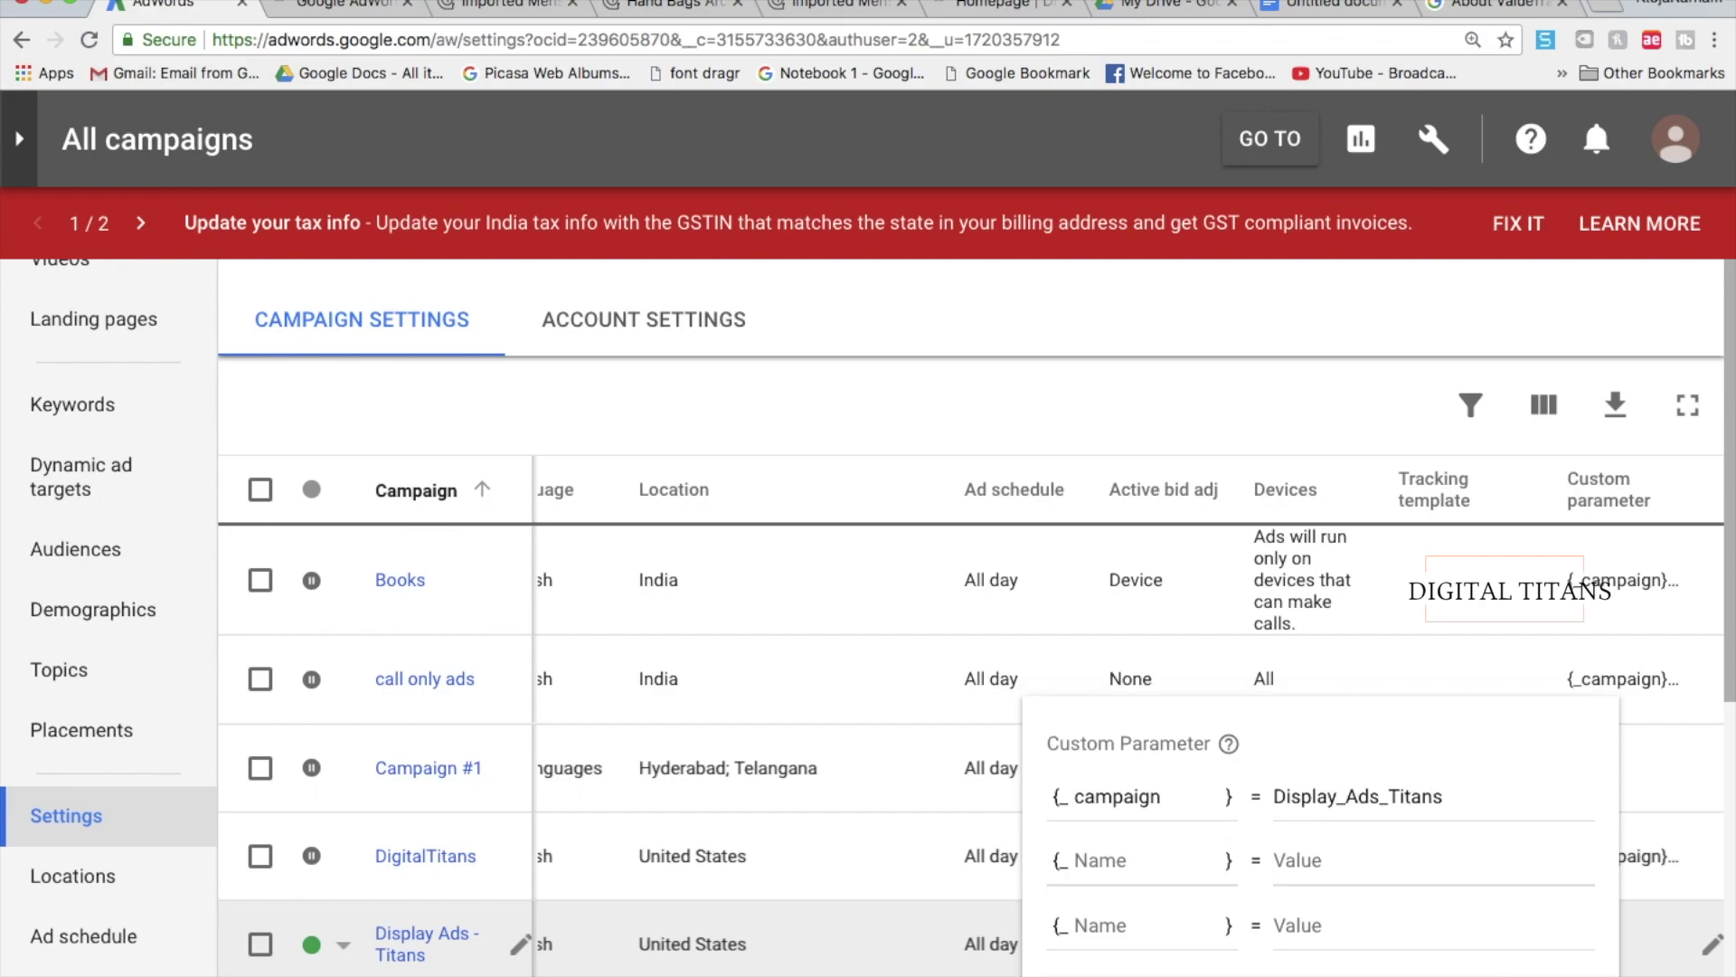
Step: Open the tracking section in the account settings and run a test of the tracking template
left_click(582, 333)
left_click(791, 443)
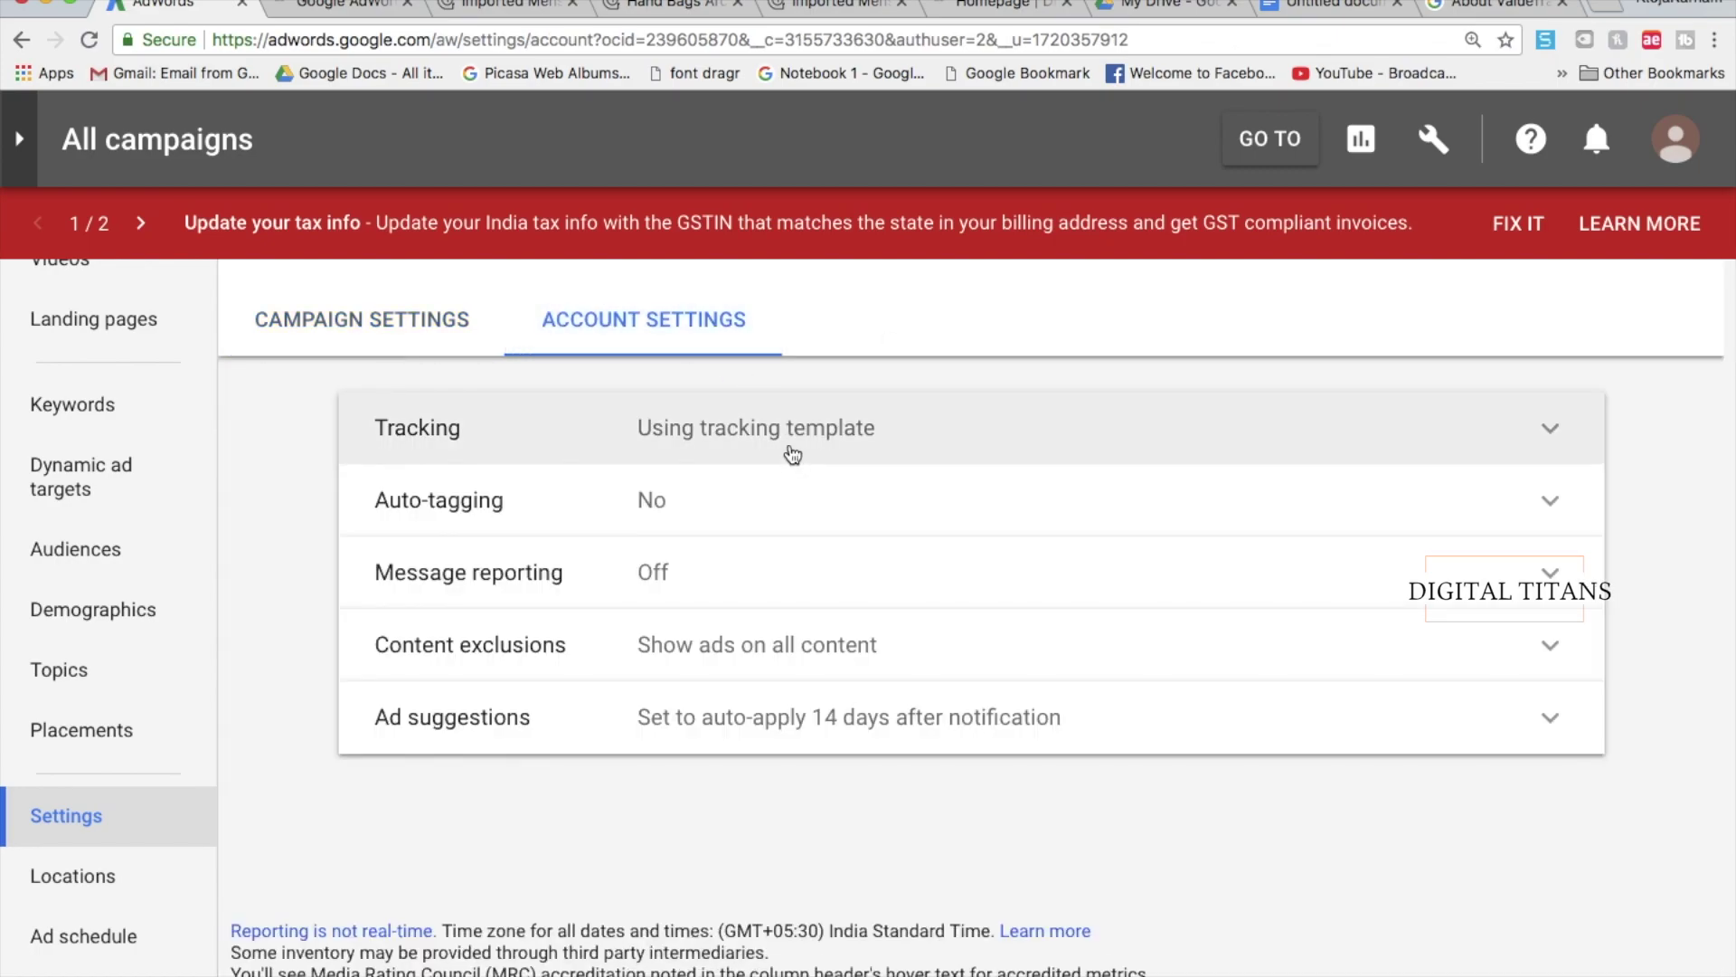
left_click(697, 603)
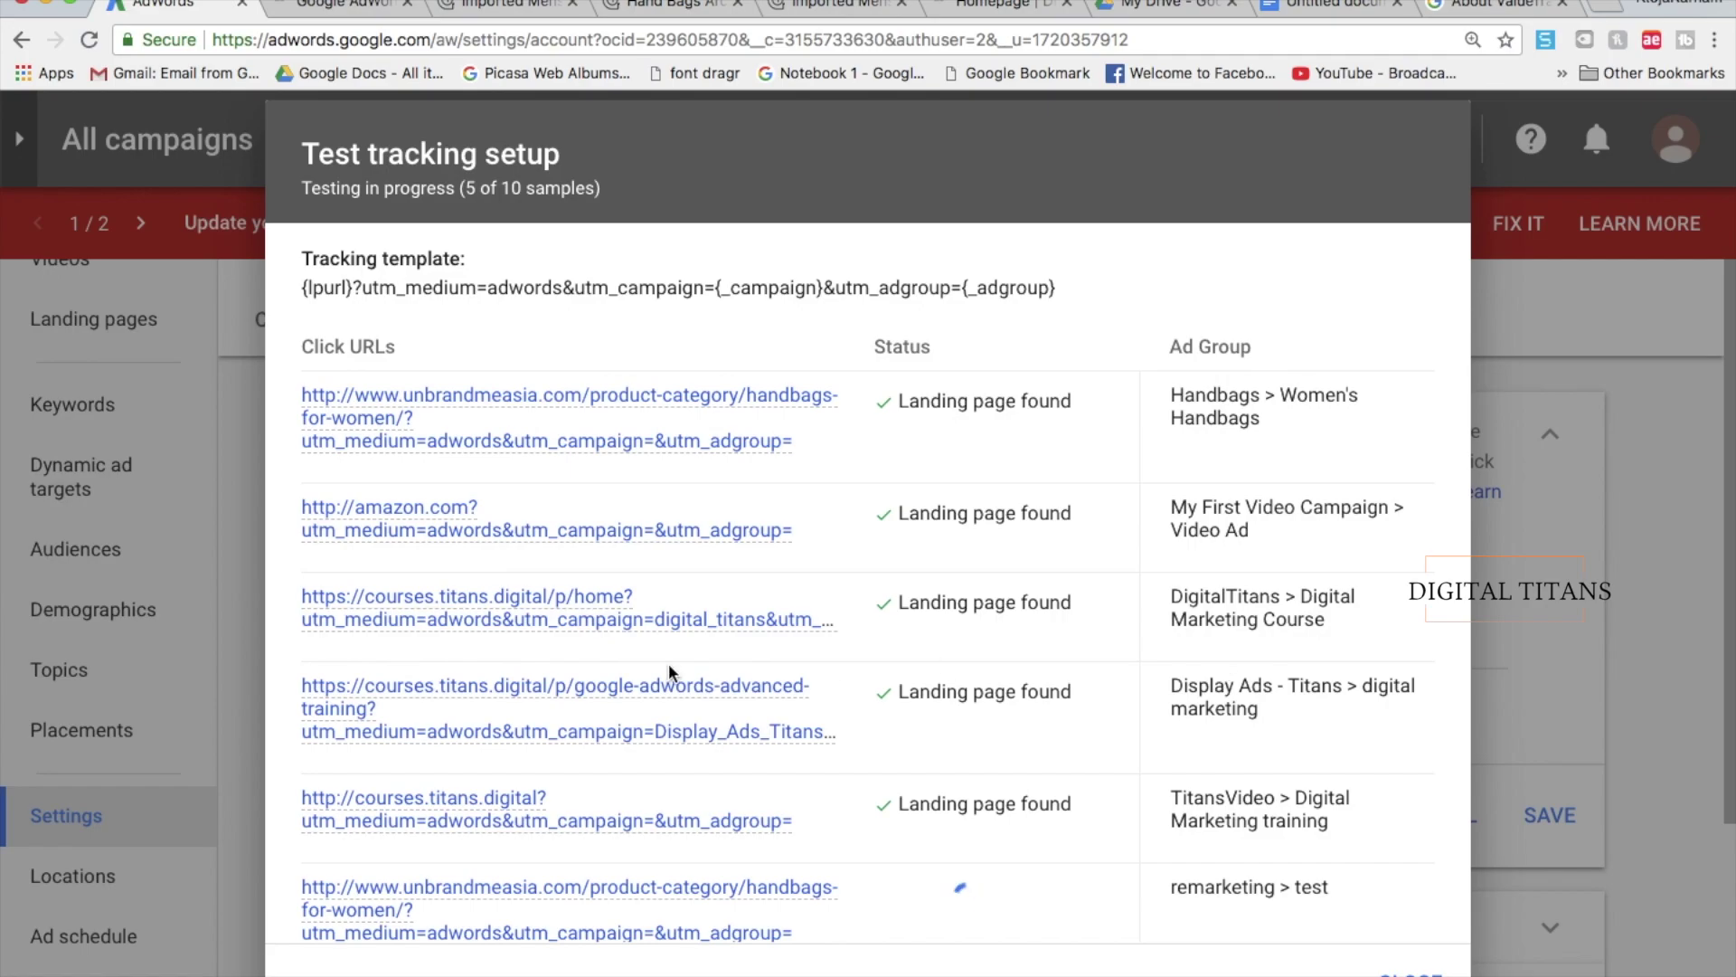
Step: Open the tested Display Ads - Titans click URL, check its utm_campaign value, and return to AdWords to close the test results
left_click(644, 685)
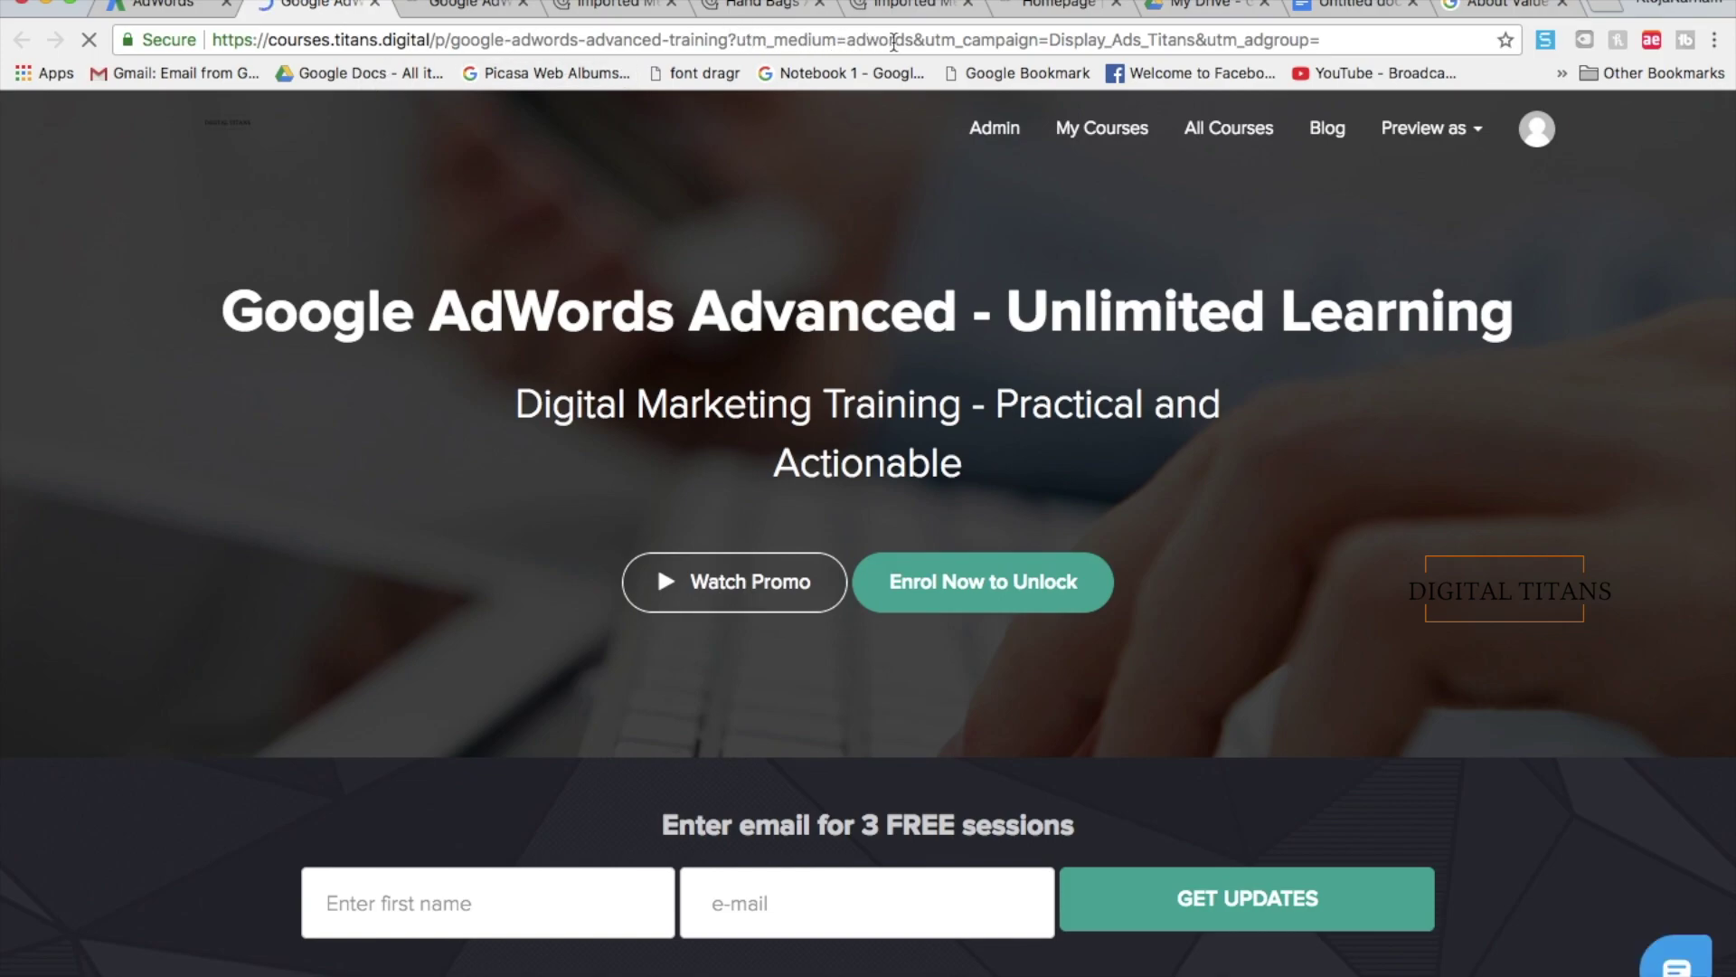
left_click_drag(1049, 39, 1200, 42)
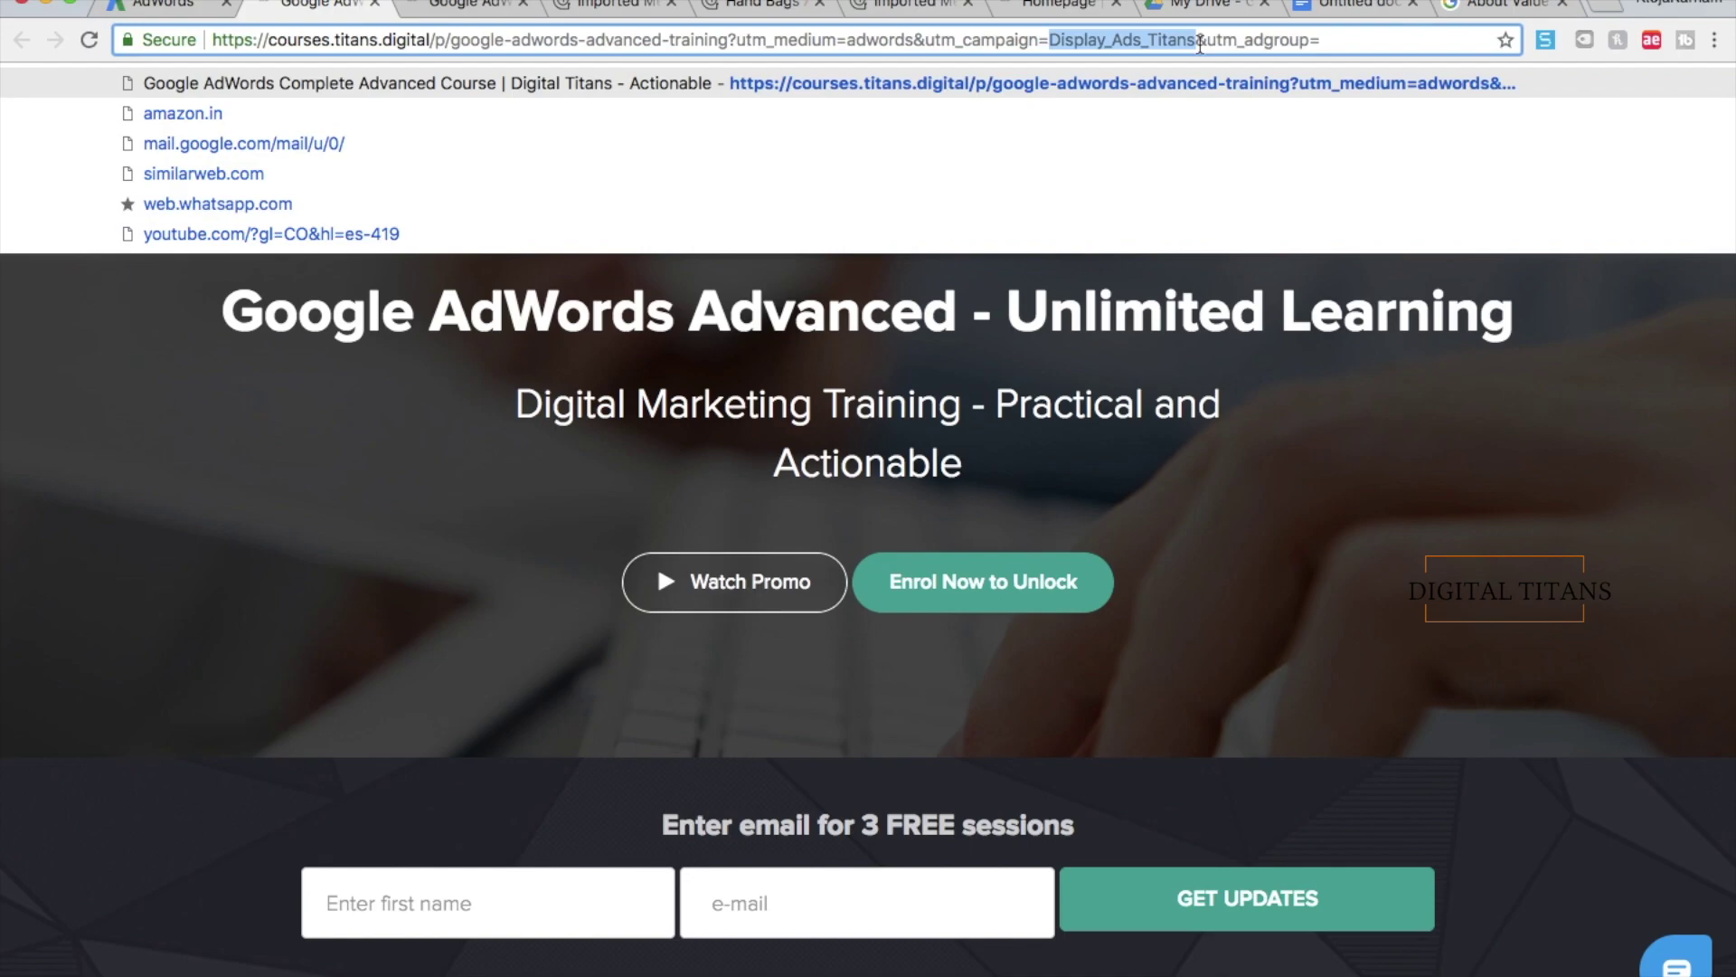
left_click(160, 6)
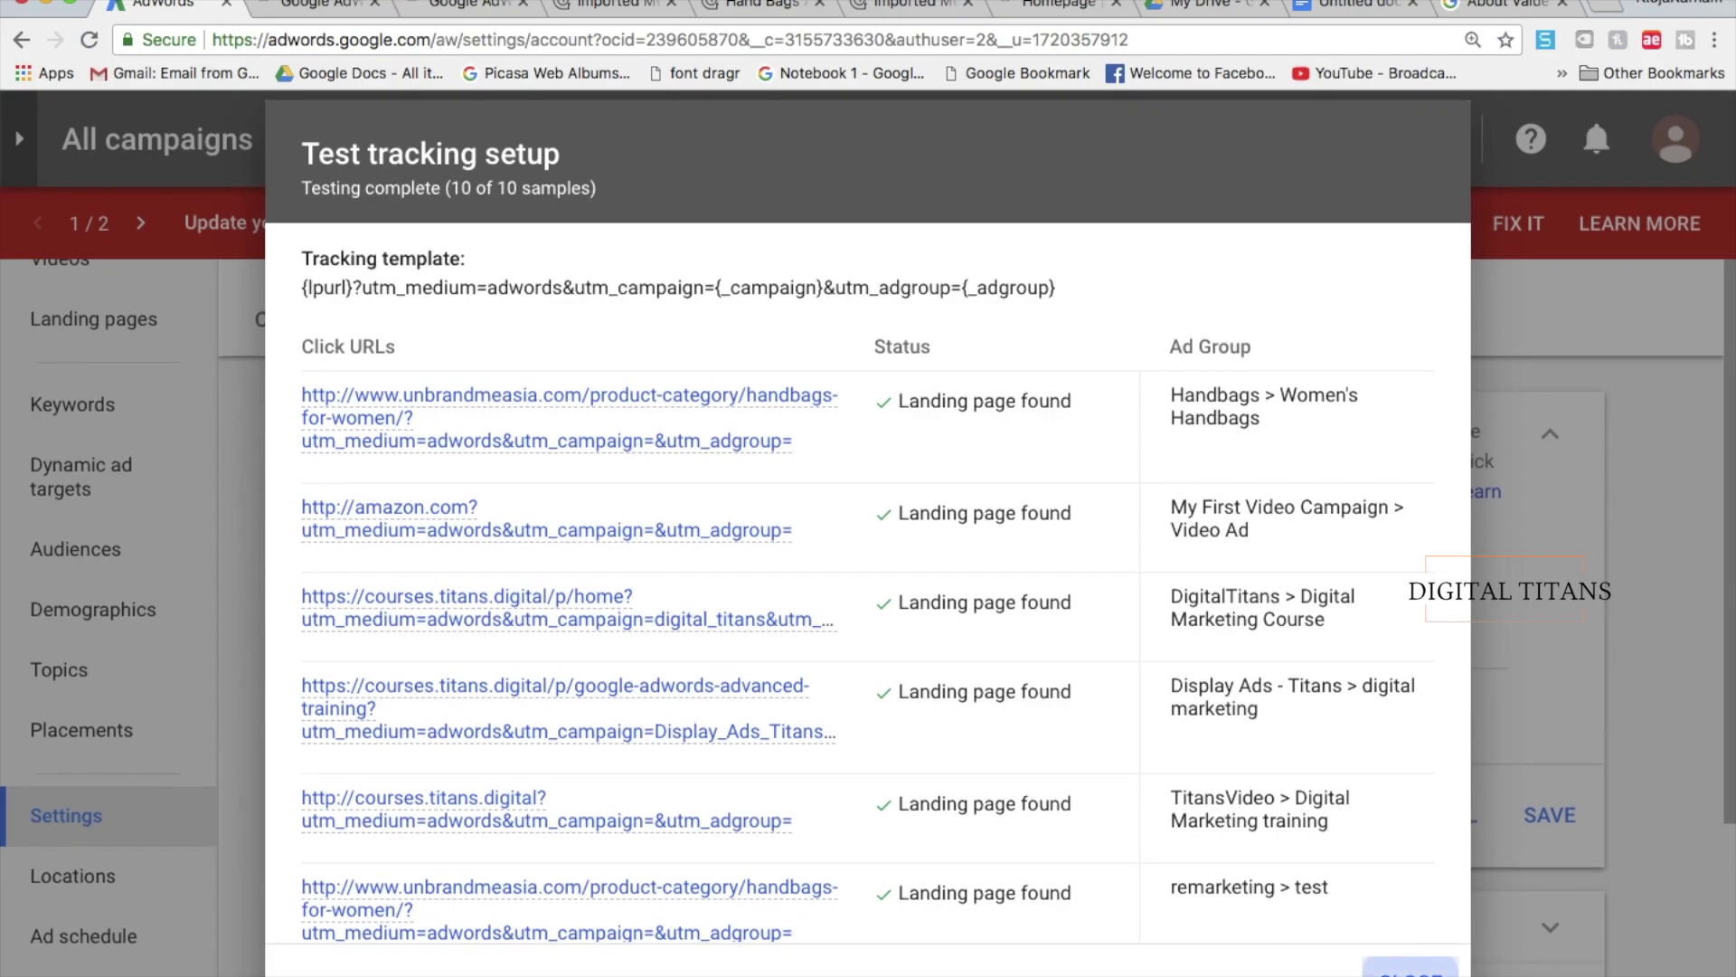
left_click(1411, 967)
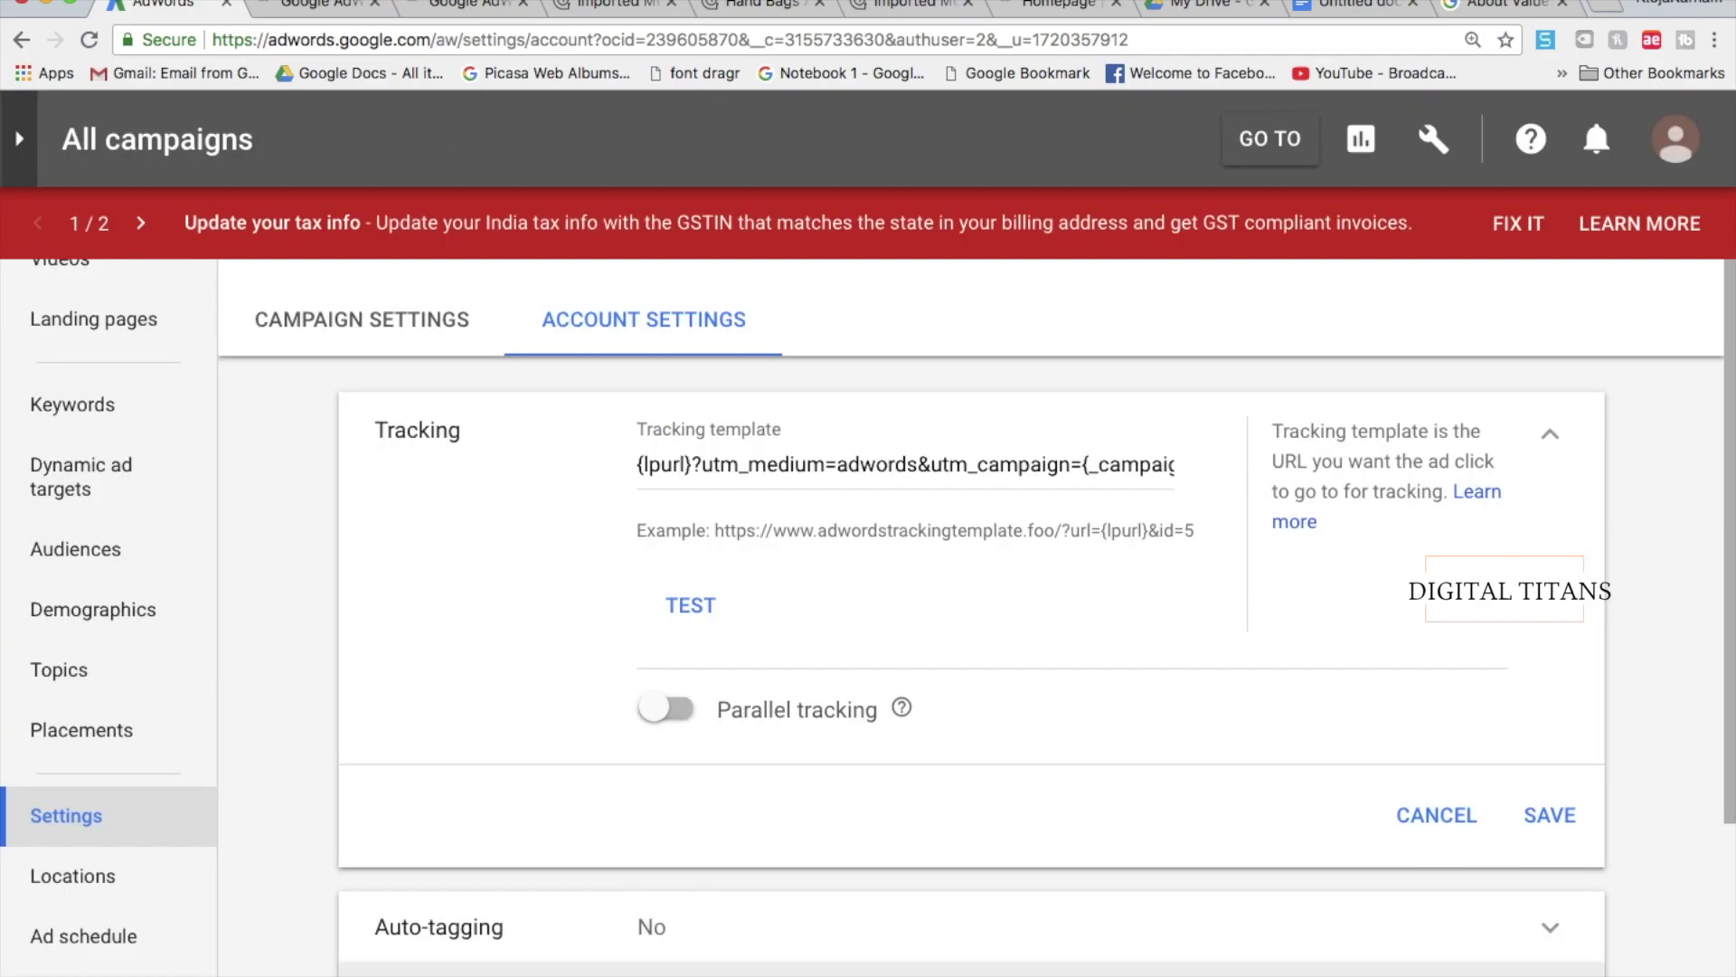
Step: Switch on parallel tracking for the account, and enable auto-tagging of ad click URLs and save the auto-tagging setting
left_click(658, 715)
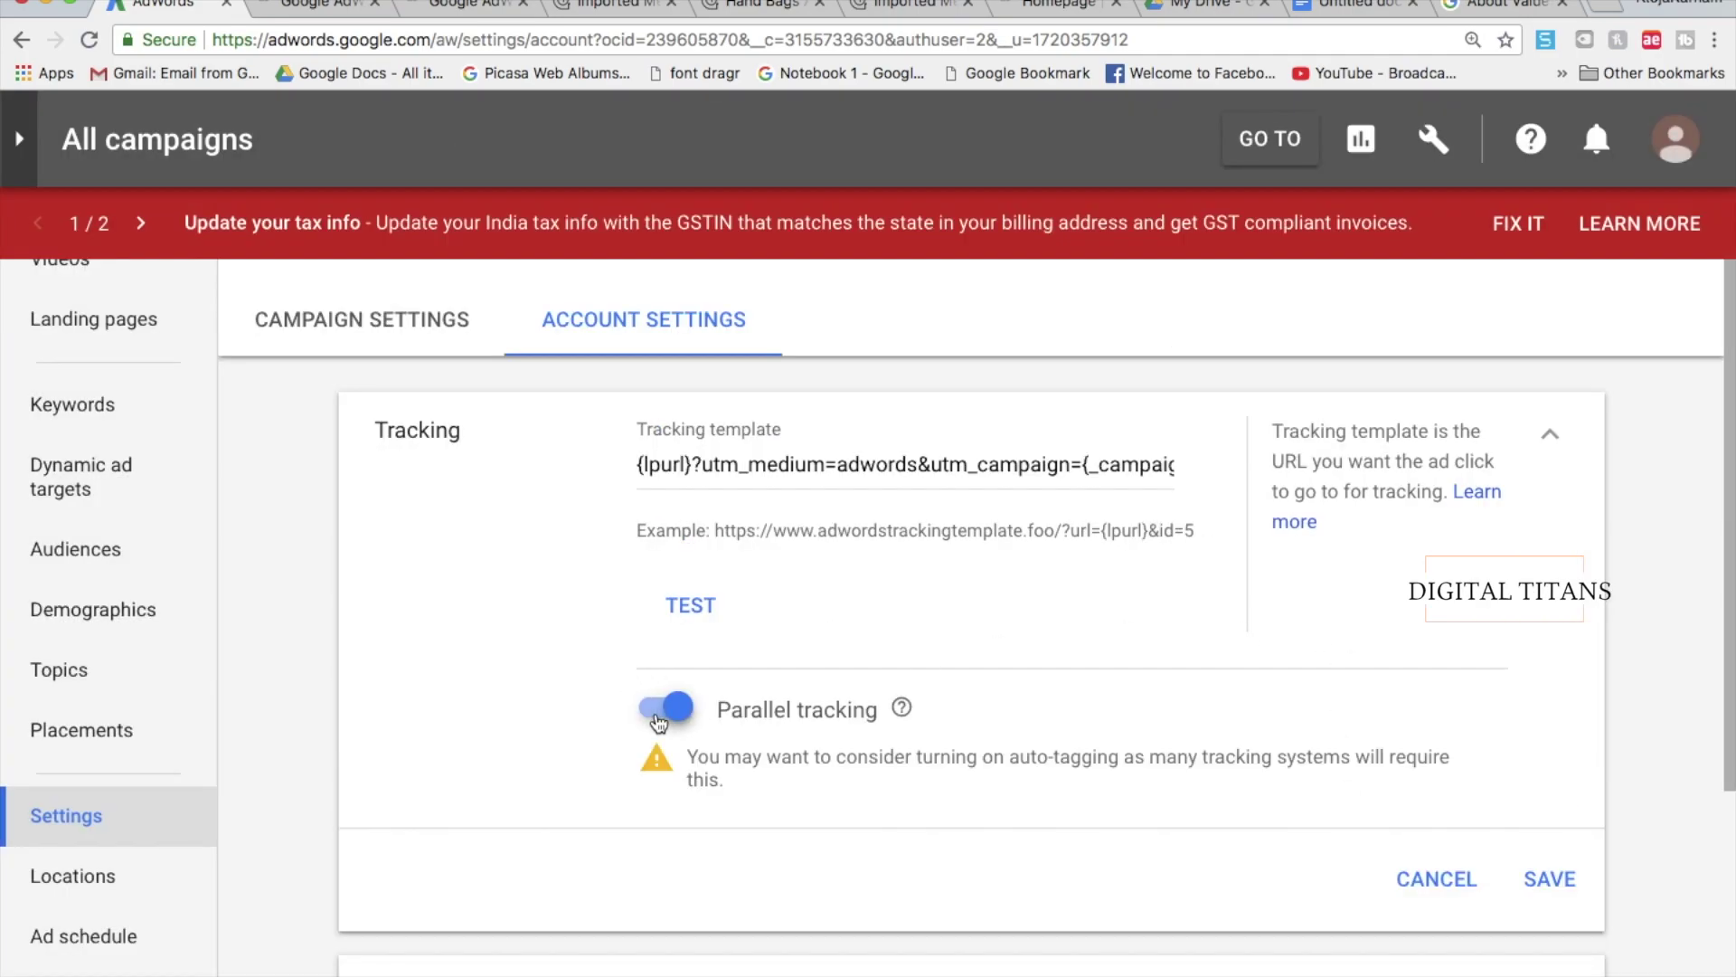
left_click_drag(794, 768, 1124, 787)
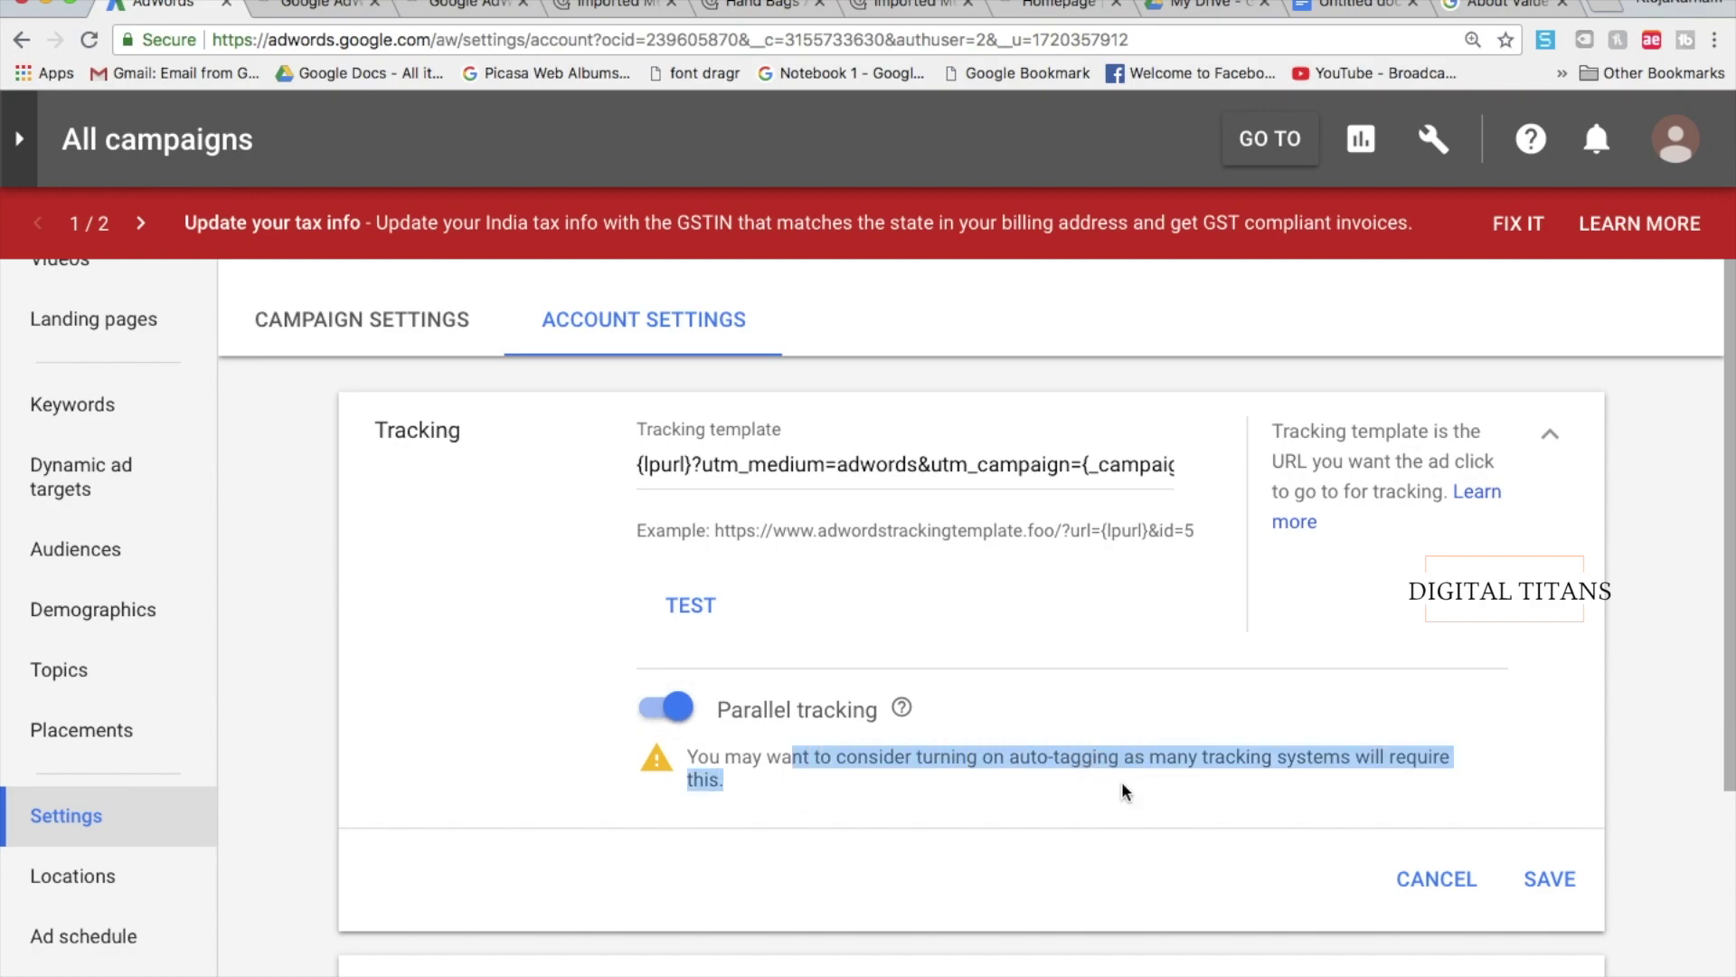
scroll(1121, 790, "down", 4)
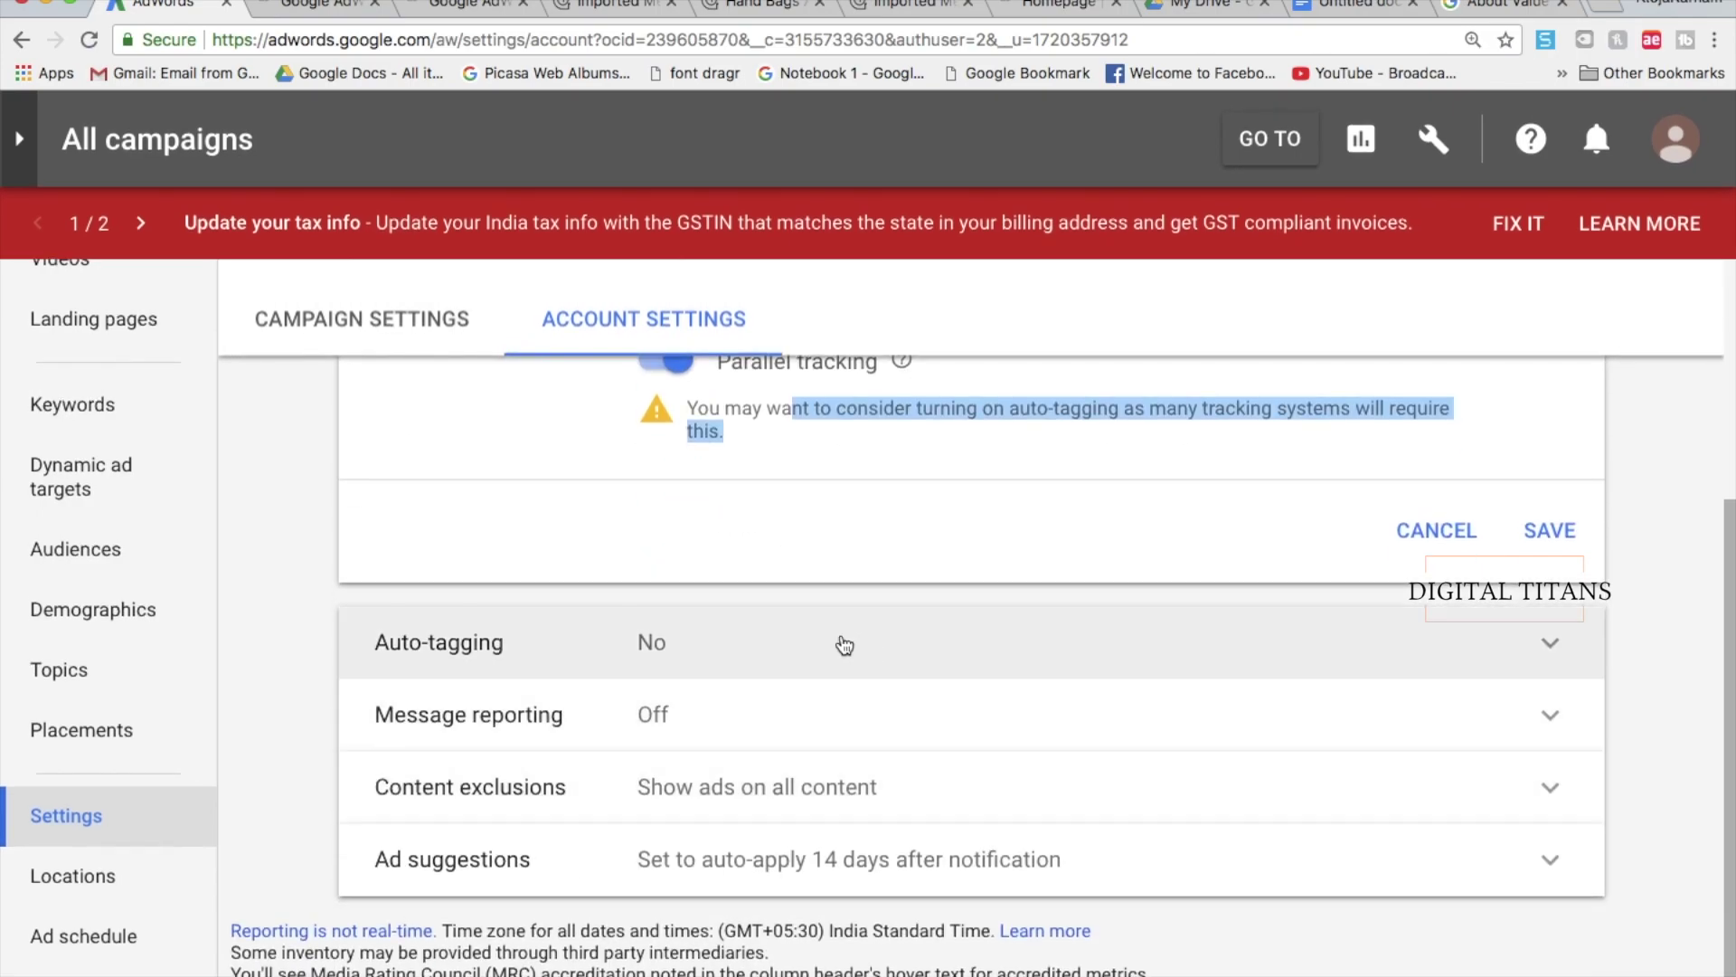
left_click(841, 639)
left_click(666, 733)
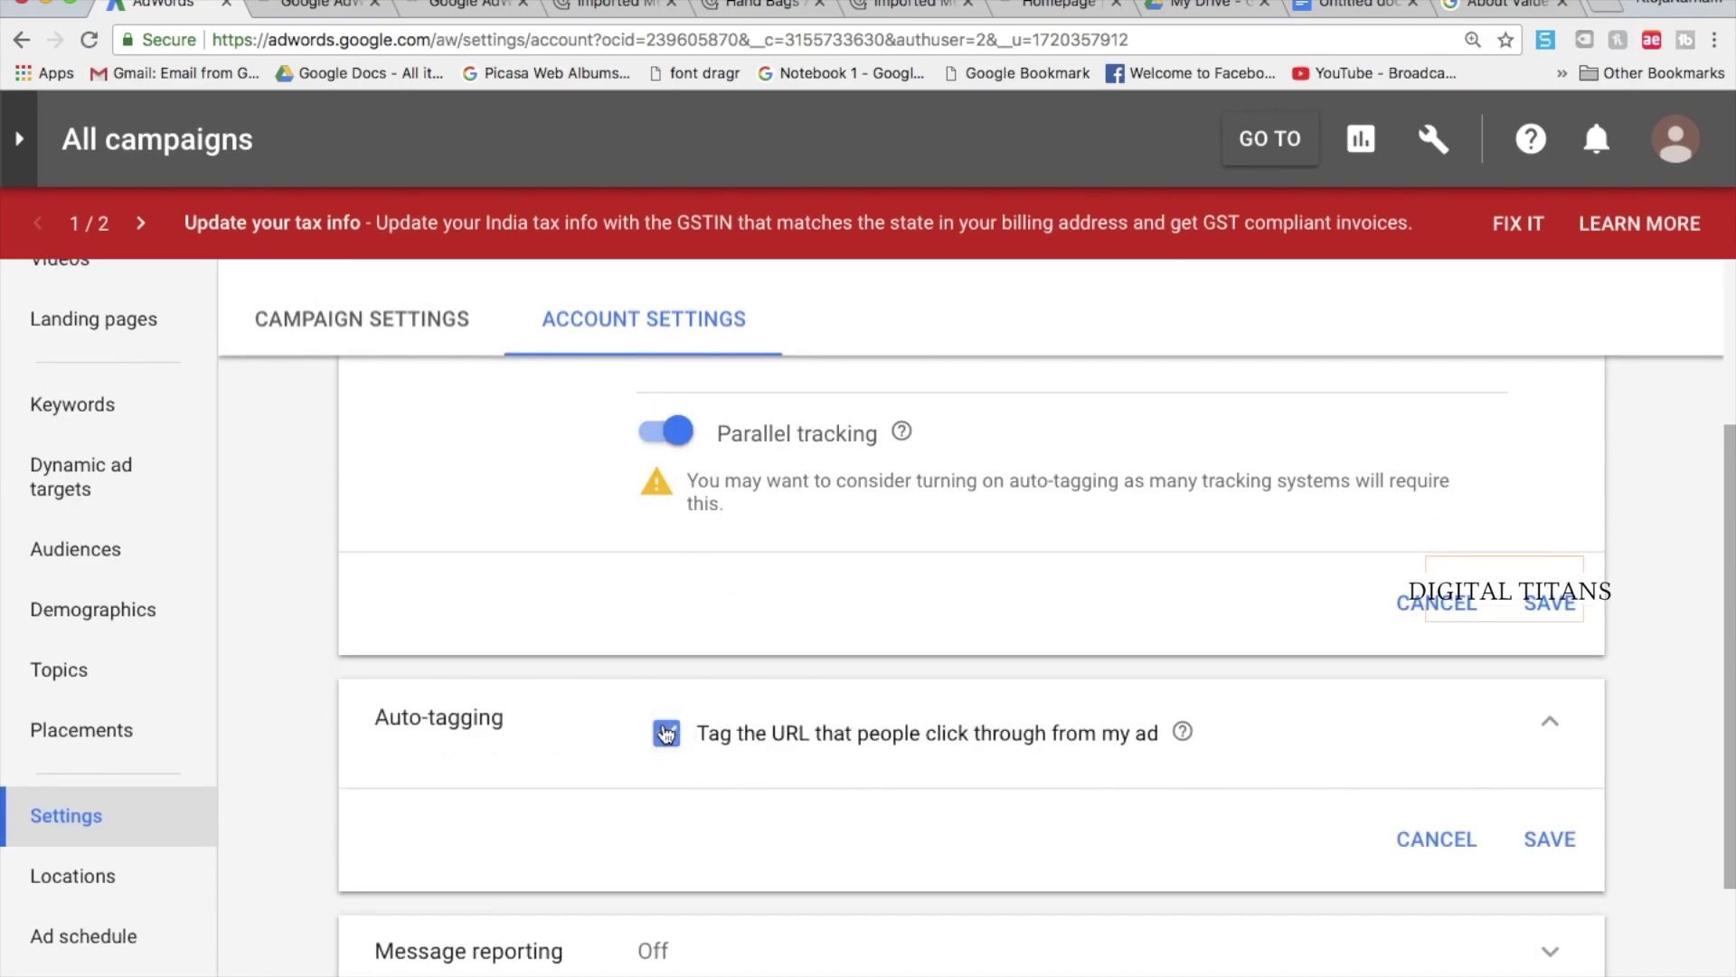
left_click(1568, 844)
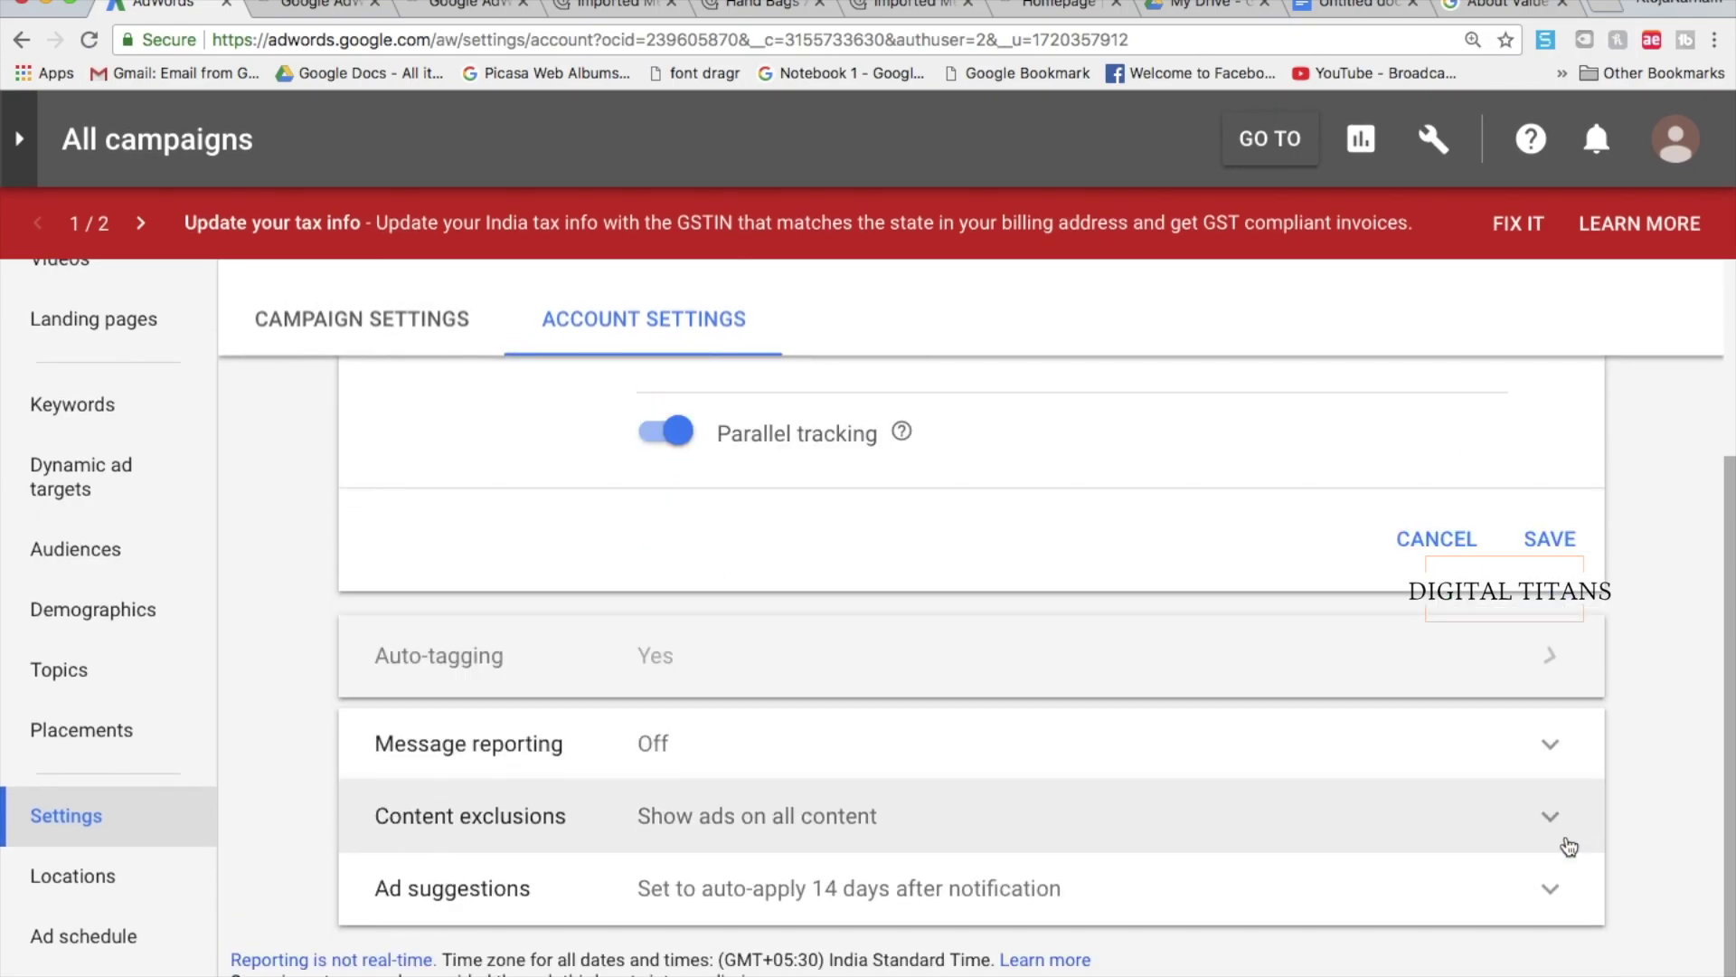
Step: Open the help article about parallel tracking from its tooltip and read through to the How it works section
scroll(1077, 696, "up", 3)
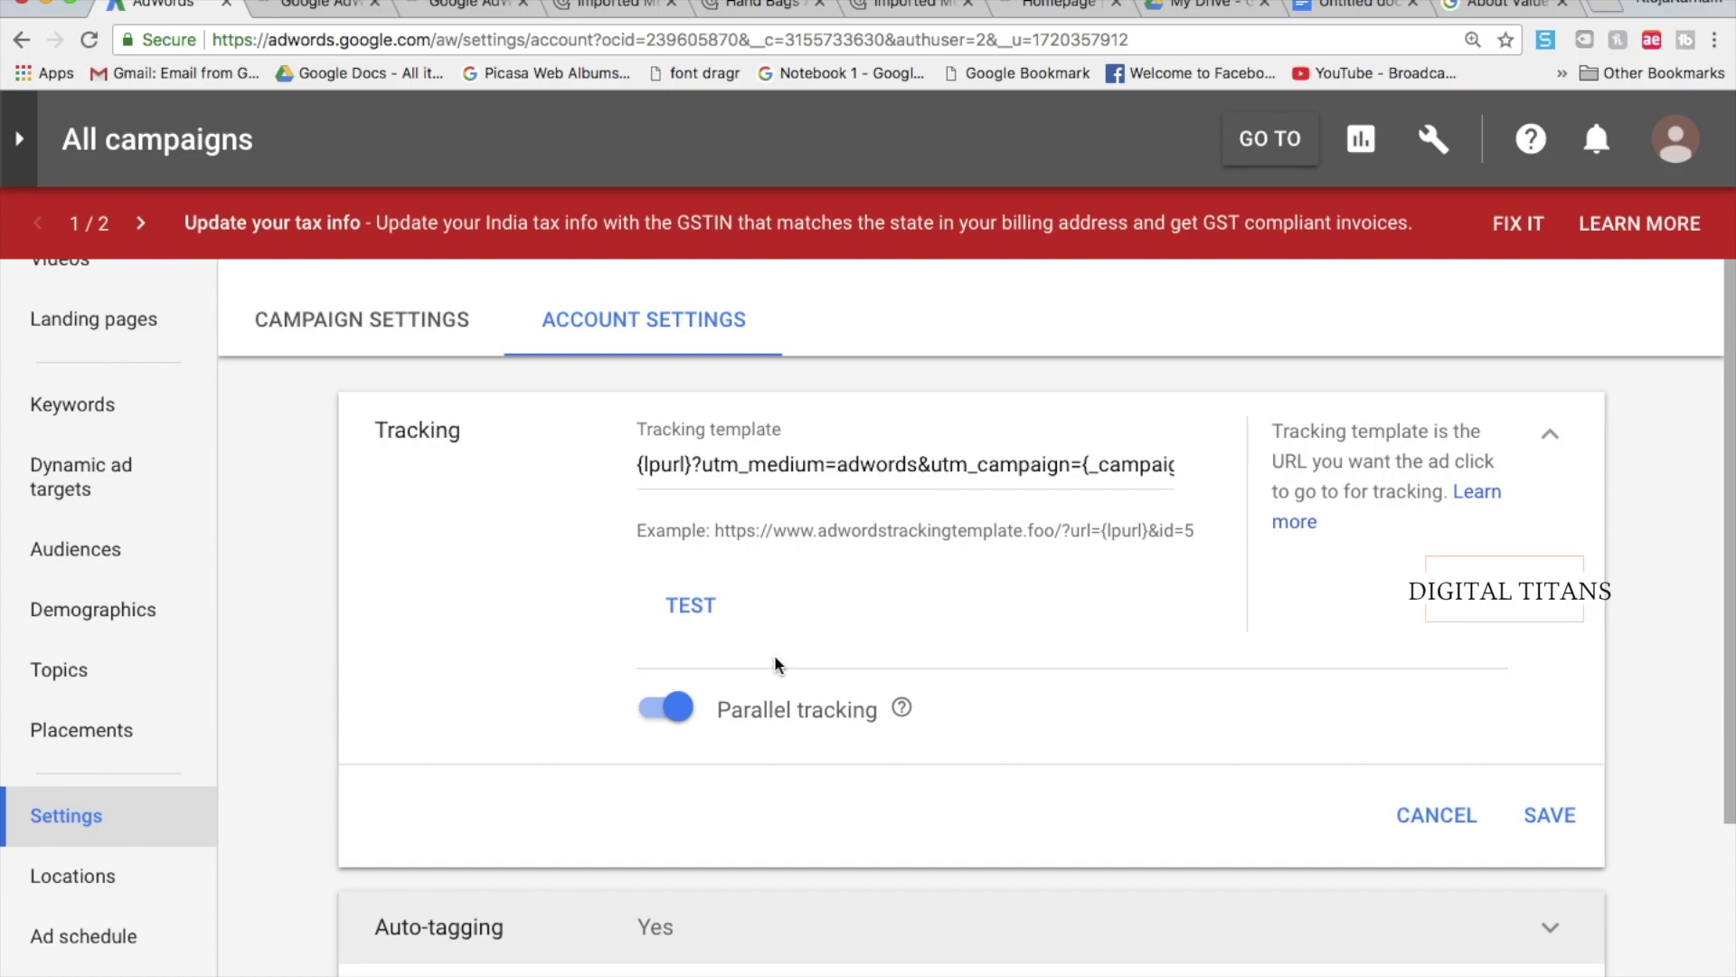
left_click(901, 711)
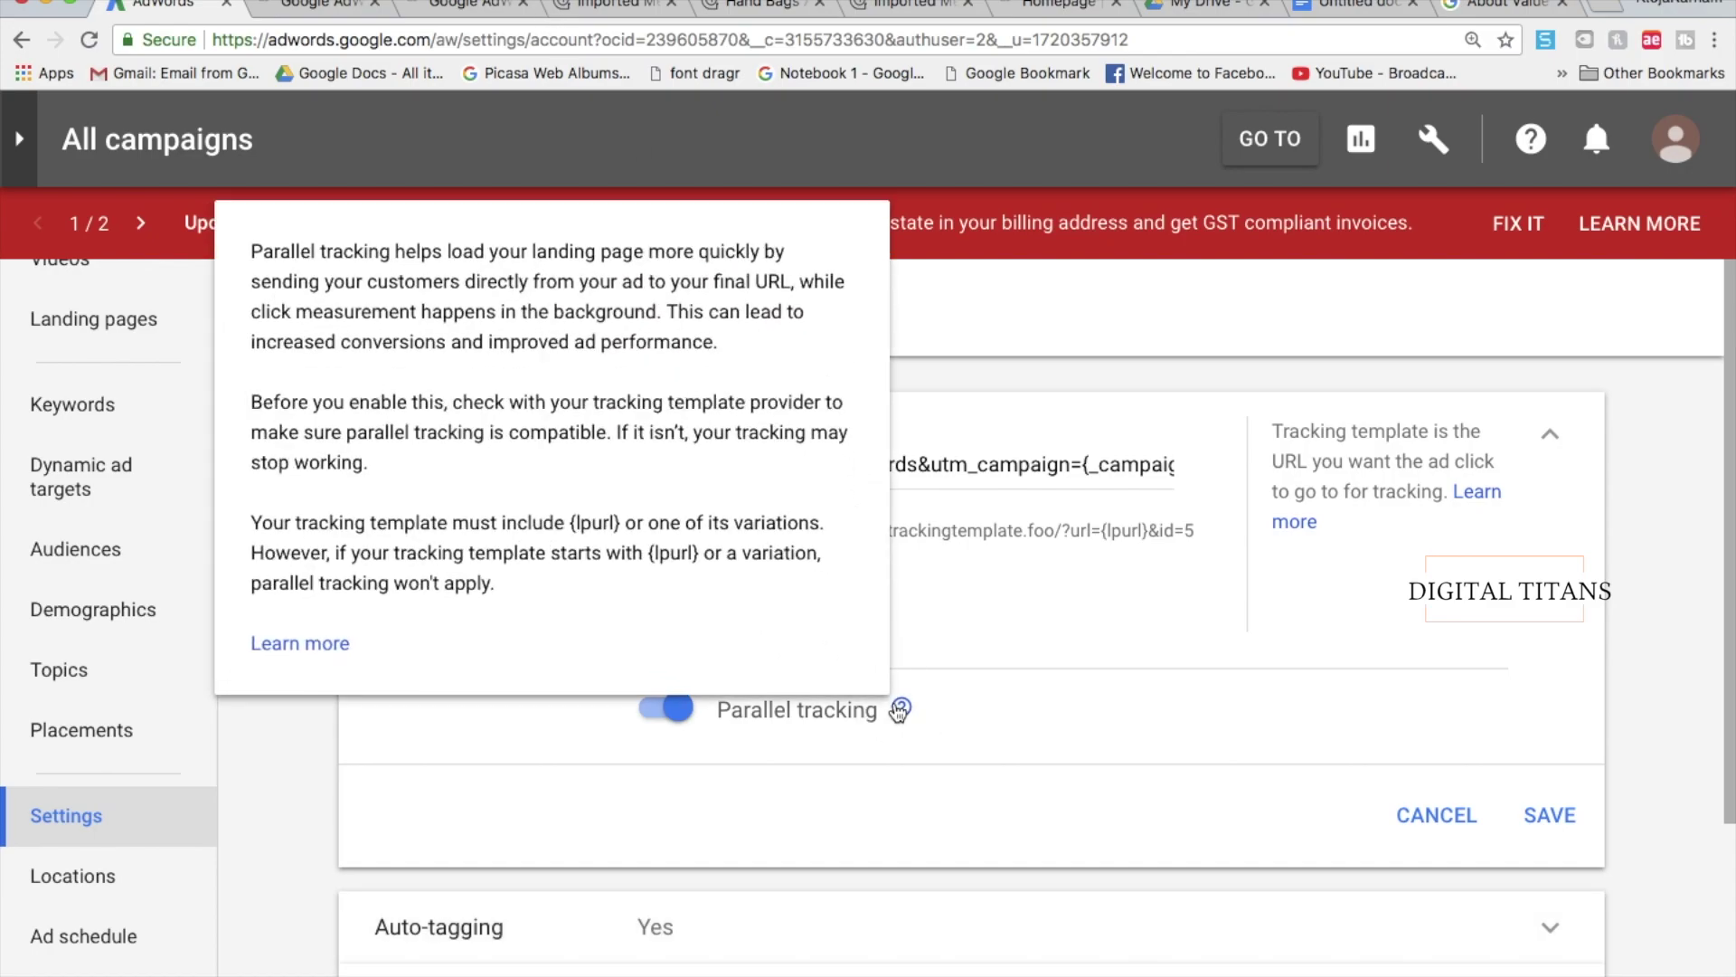
left_click(344, 646)
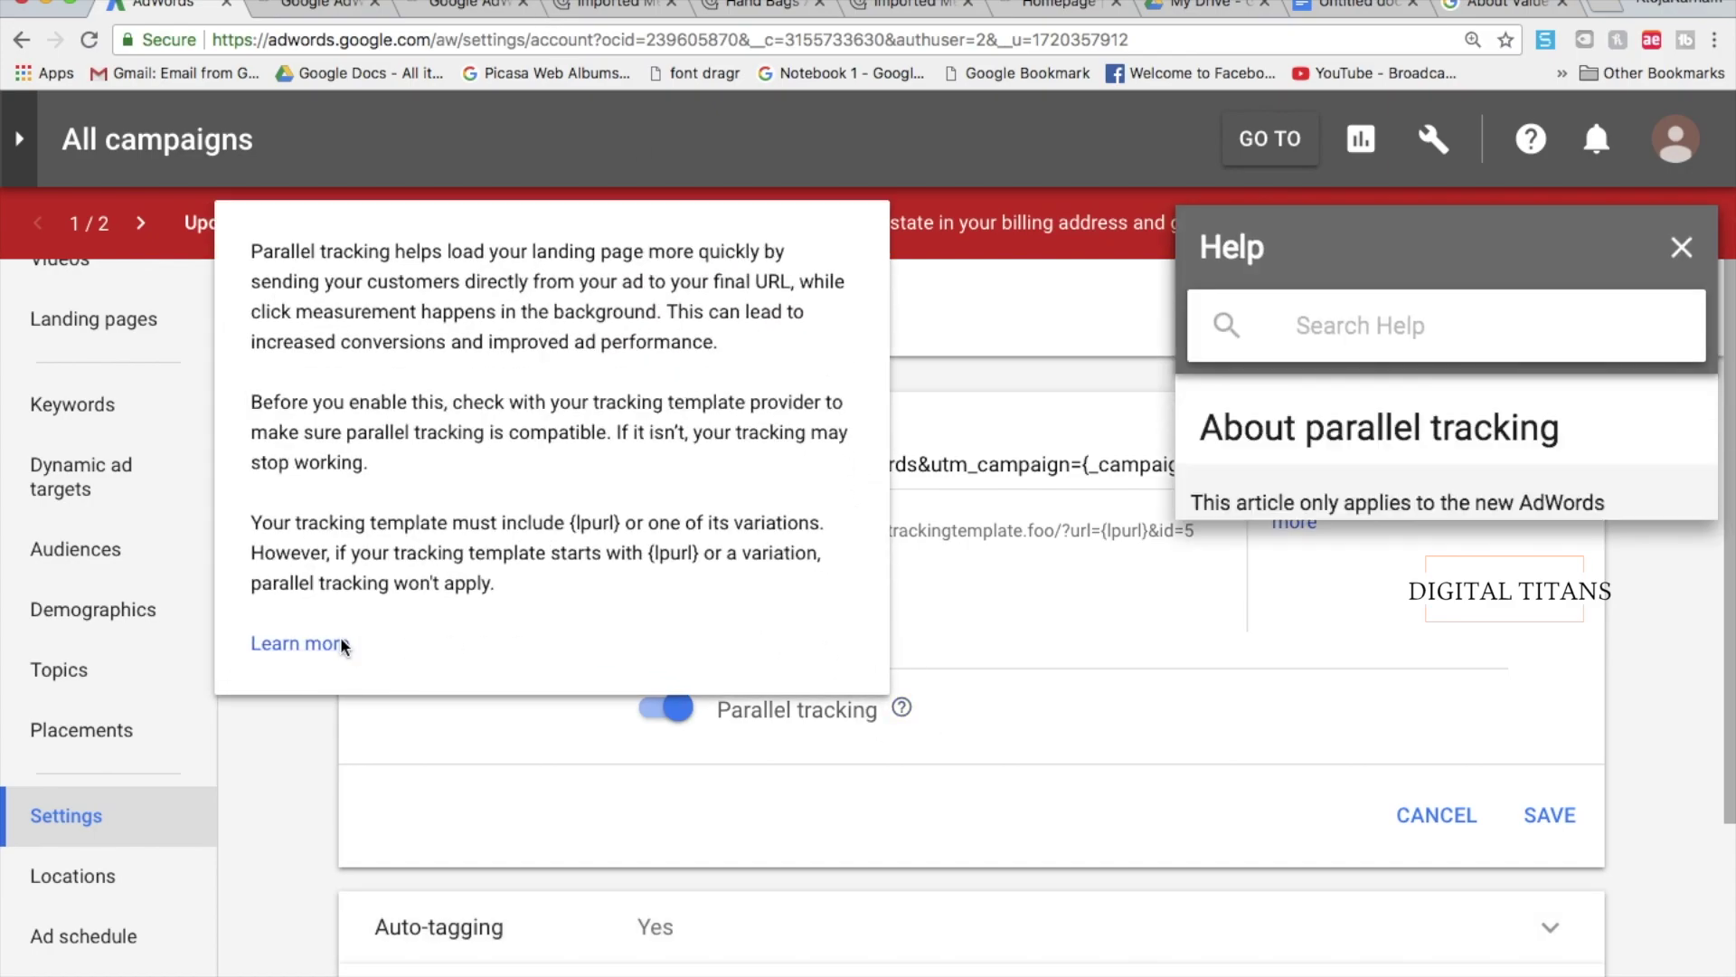
scroll(1229, 599, "down", 10)
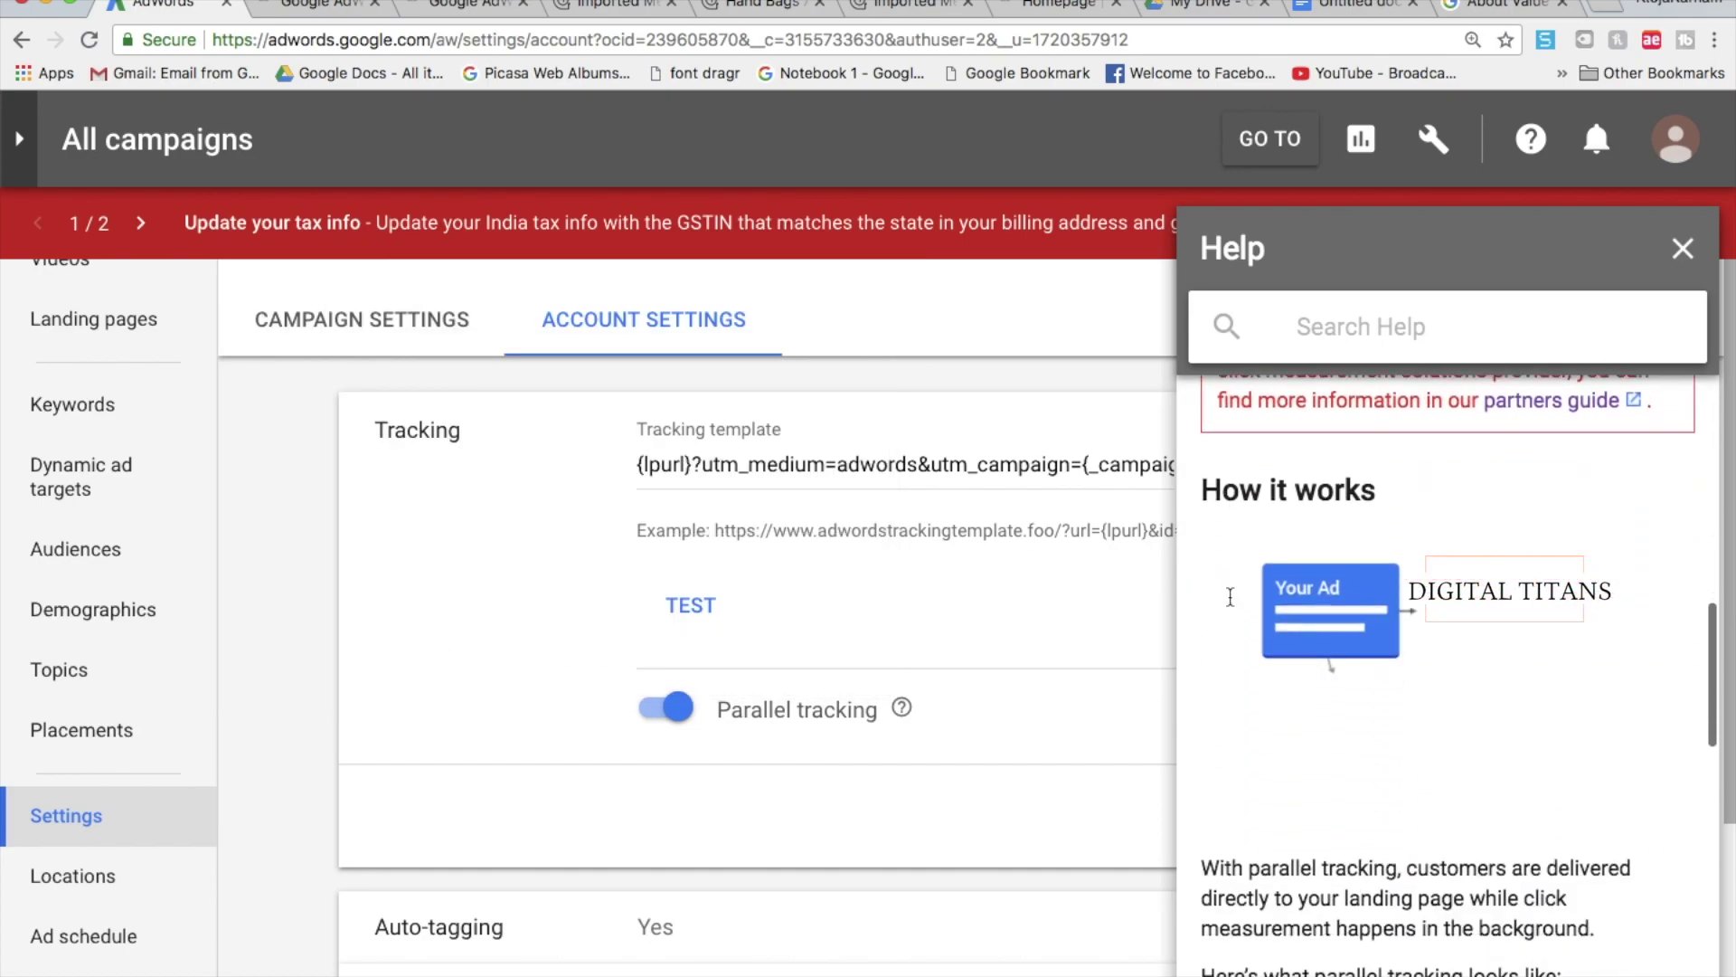